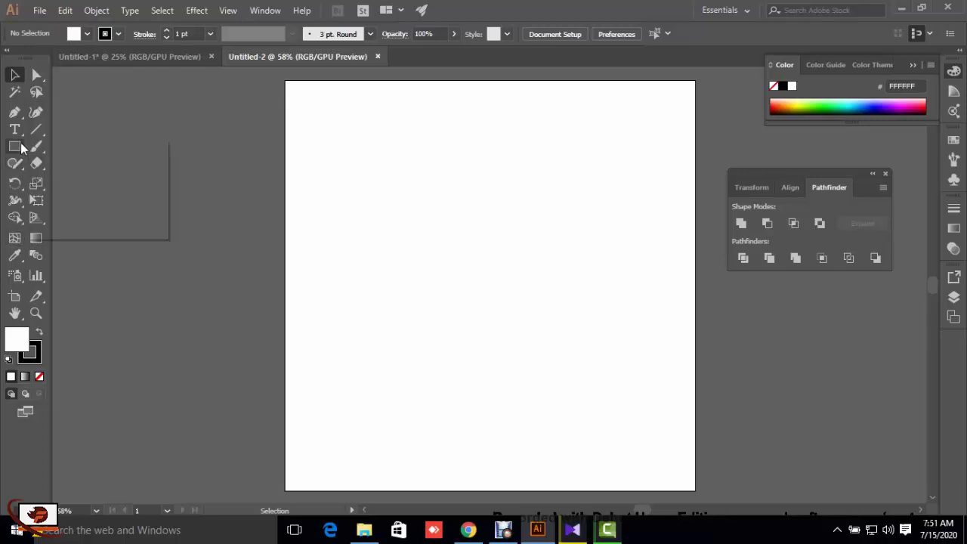
Draw a 386 × 386 px circle at the artboard centre, filled 4F080D, with a 17 pt black stroke.
{"action": "mouse_move", "coordinate": [15, 146]}
{"action": "left_mouse_down"}
{"action": "mouse_move", "coordinate": [87, 159]}
{"action": "mouse_move", "coordinate": [77, 185]}
{"action": "left_mouse_up"}
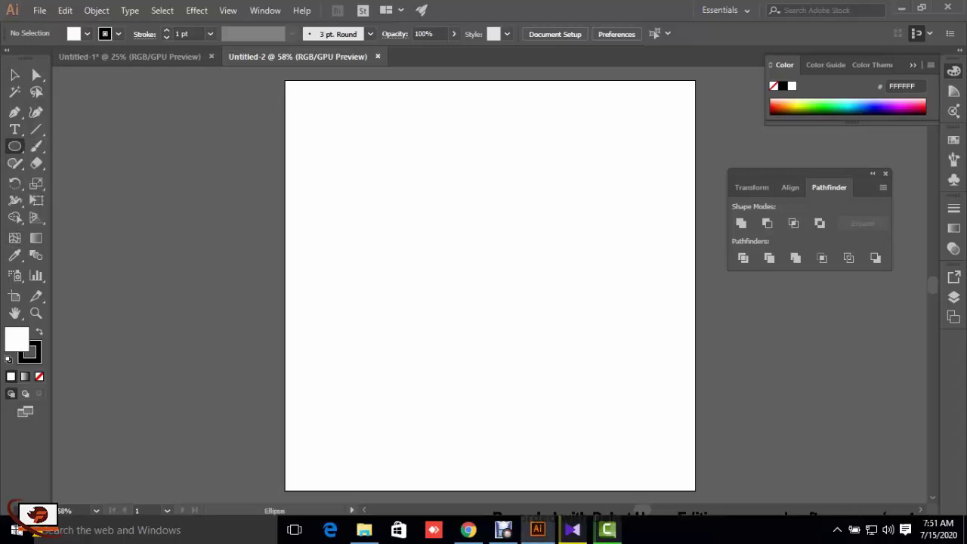
{"action": "left_click_drag", "start_coordinate": [403, 191], "coordinate": [563, 350]}
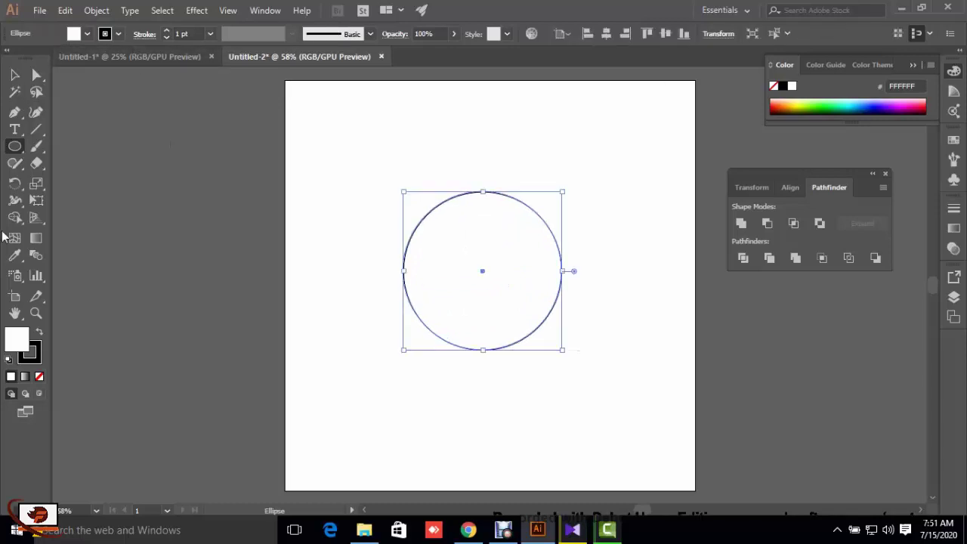
{"action": "double_click", "coordinate": [21, 340]}
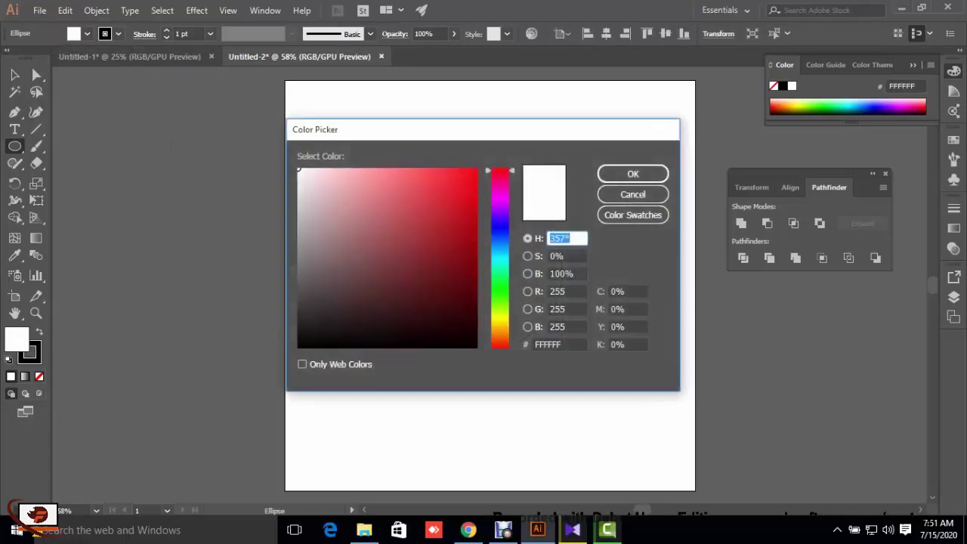
{"action": "left_click_drag", "start_coordinate": [457, 267], "coordinate": [460, 292]}
{"action": "left_click", "coordinate": [644, 174]}
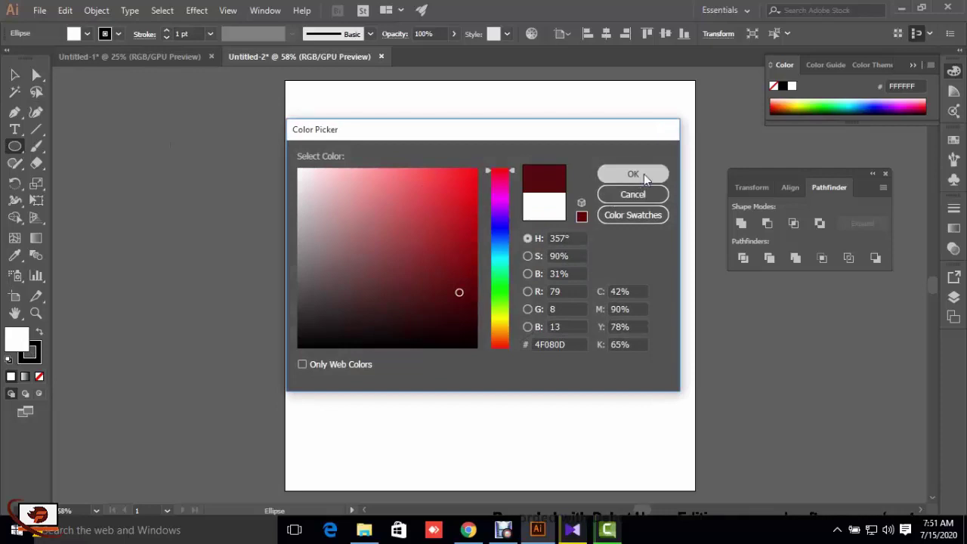
{"action": "left_click", "coordinate": [14, 75]}
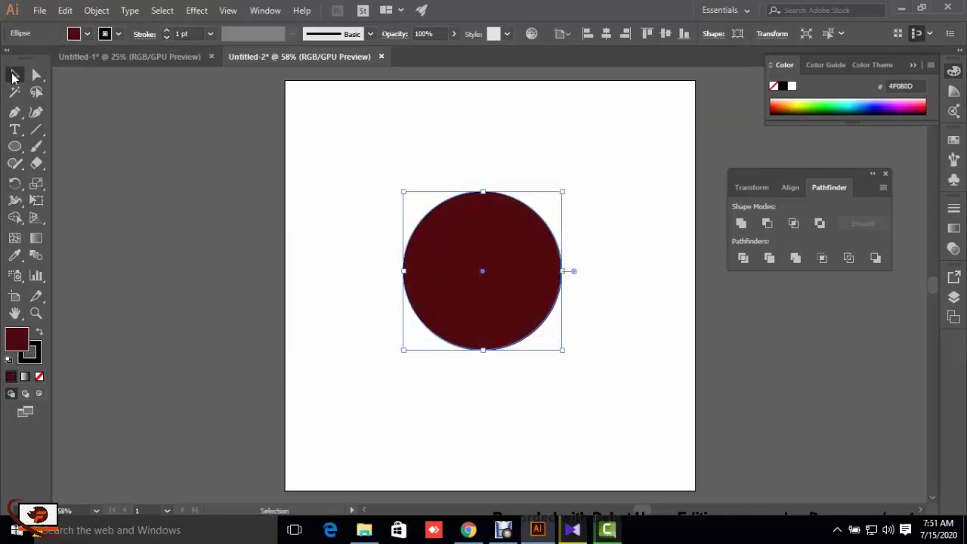
{"action": "left_click", "coordinate": [166, 31]}
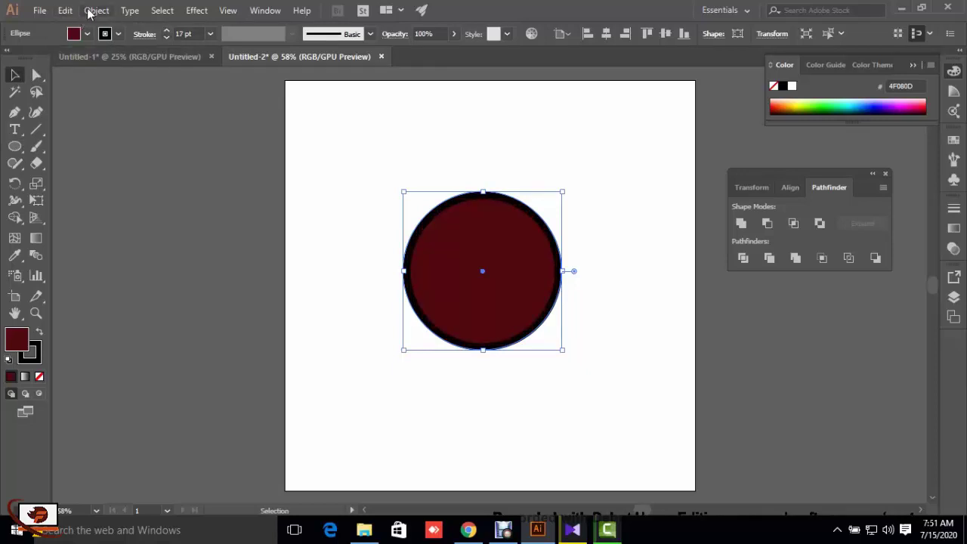
Select the circle and use Expand Appearance to turn its fill and stroke into separate shapes.
{"action": "key", "text": "ctrl+shift+a"}
{"action": "key", "text": "ctrl+a"}
{"action": "left_click", "coordinate": [100, 10]}
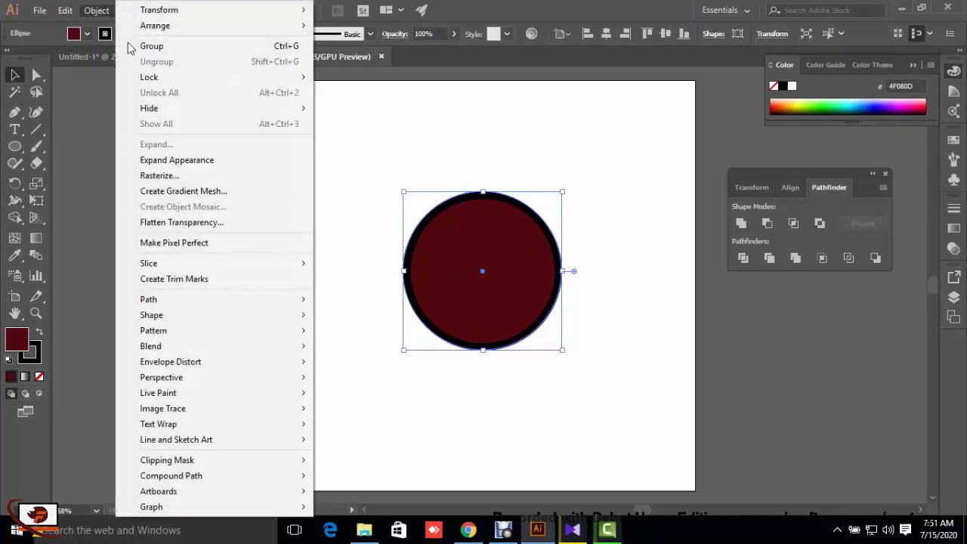
{"action": "left_click", "coordinate": [355, 159]}
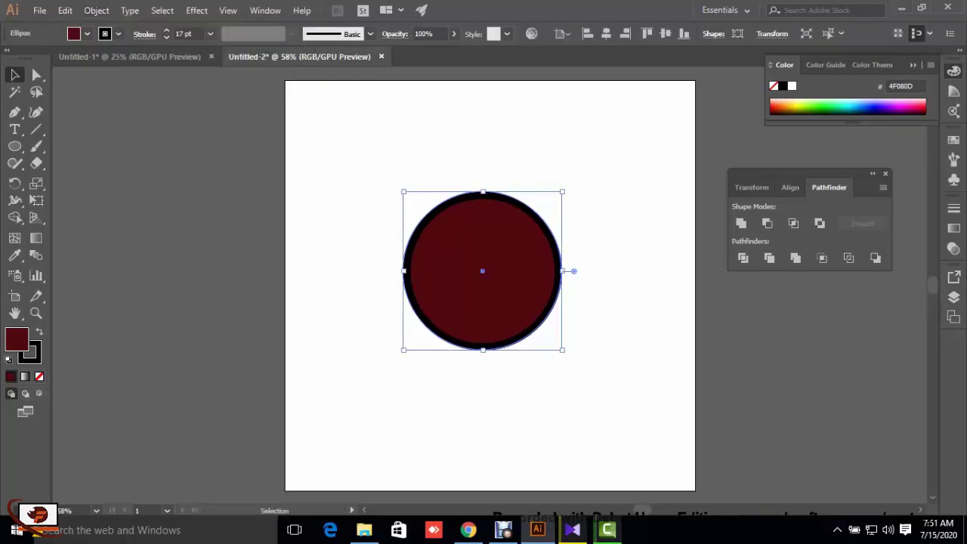
{"action": "right_click", "coordinate": [465, 222]}
{"action": "left_click", "coordinate": [336, 158]}
{"action": "left_click_drag", "start_coordinate": [377, 155], "coordinate": [478, 317]}
{"action": "left_click", "coordinate": [96, 10]}
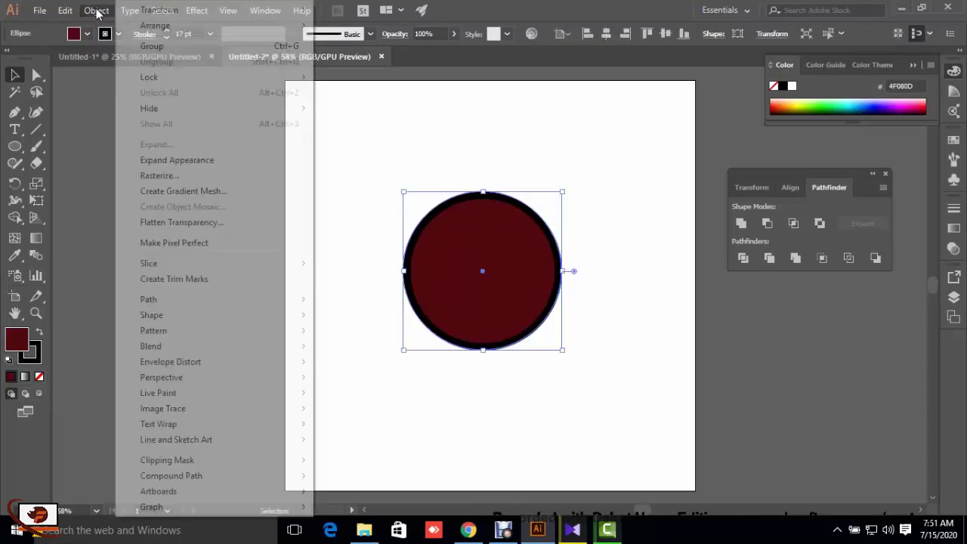
{"action": "left_click", "coordinate": [168, 161]}
Ungroup the expanded circle and move the dark red disc left, off the artboard.
{"action": "right_click", "coordinate": [456, 275]}
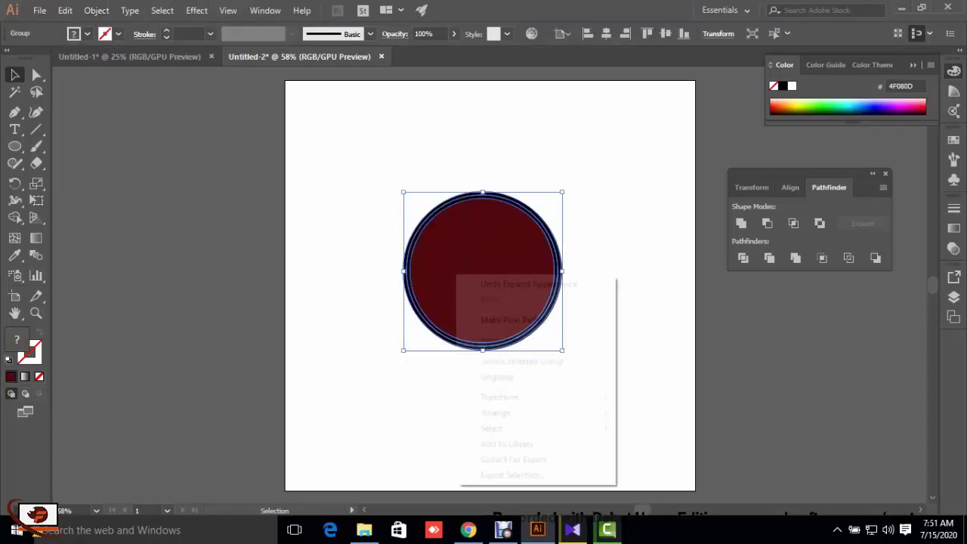
{"action": "left_click", "coordinate": [488, 378]}
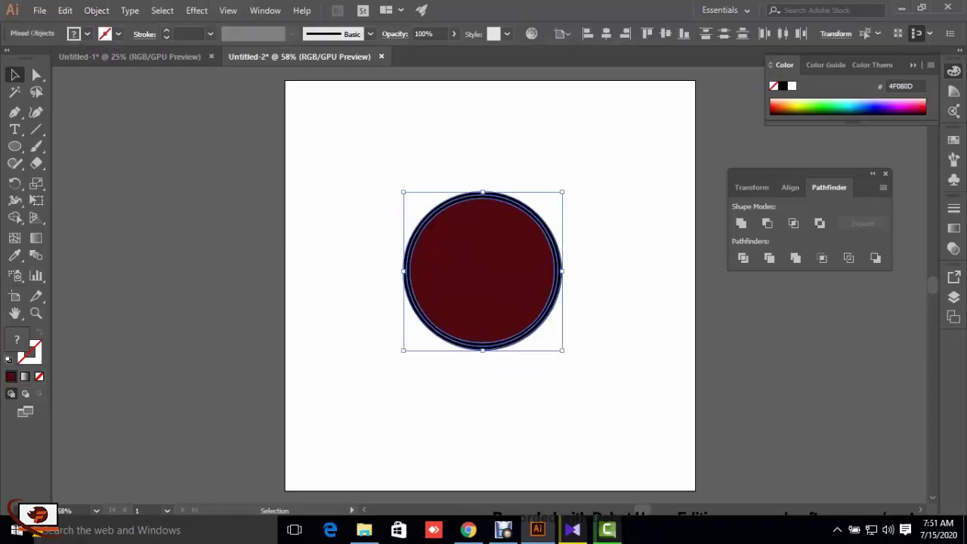
{"action": "left_click", "coordinate": [488, 377]}
{"action": "mouse_move", "coordinate": [483, 271]}
{"action": "left_mouse_down"}
{"action": "mouse_move", "coordinate": [263, 271]}
{"action": "mouse_move", "coordinate": [182, 239]}
{"action": "left_mouse_up"}
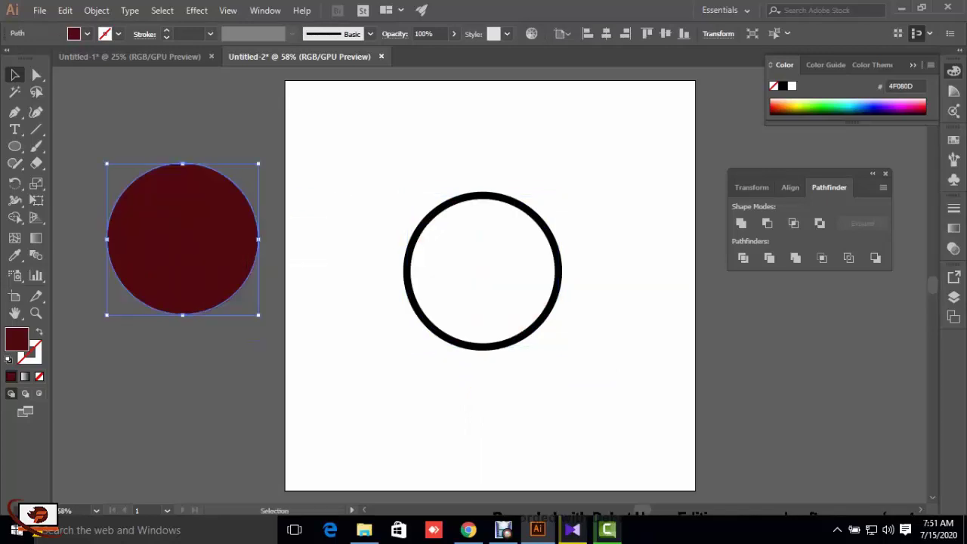
Move the black ring up and to the left, keeping its original size.
{"action": "left_click", "coordinate": [482, 195]}
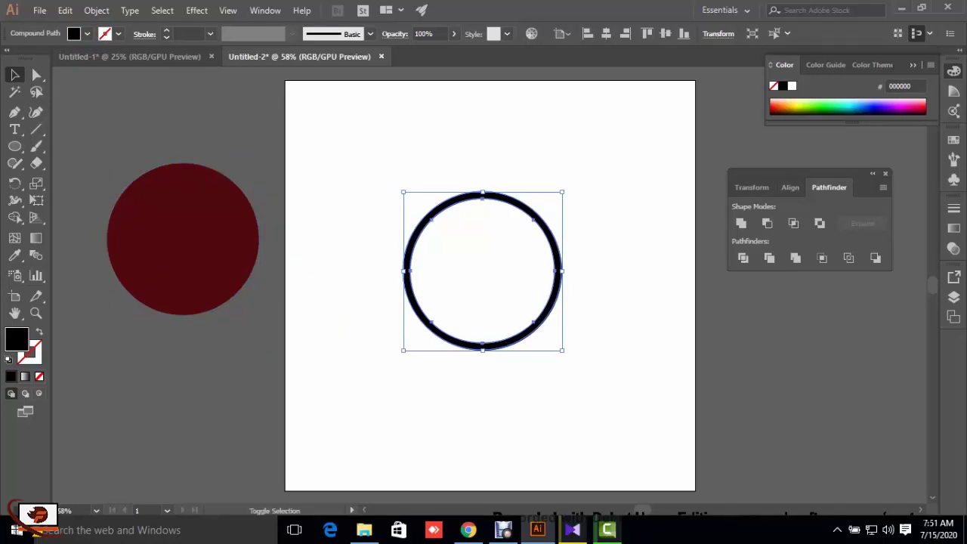
{"action": "left_click_drag", "start_coordinate": [563, 192], "coordinate": [526, 227]}
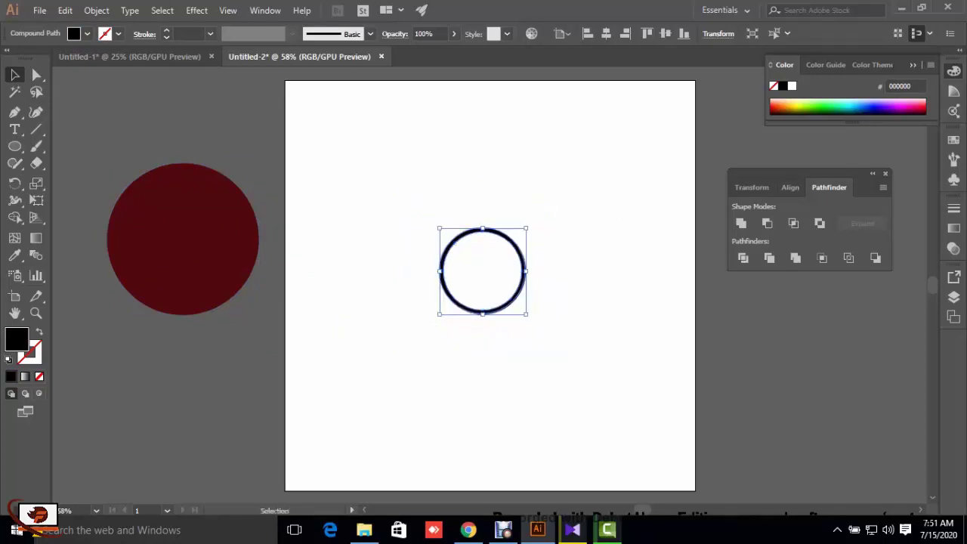
{"action": "left_click", "coordinate": [482, 270]}
{"action": "key", "text": "ctrl+z"}
{"action": "left_click", "coordinate": [482, 270]}
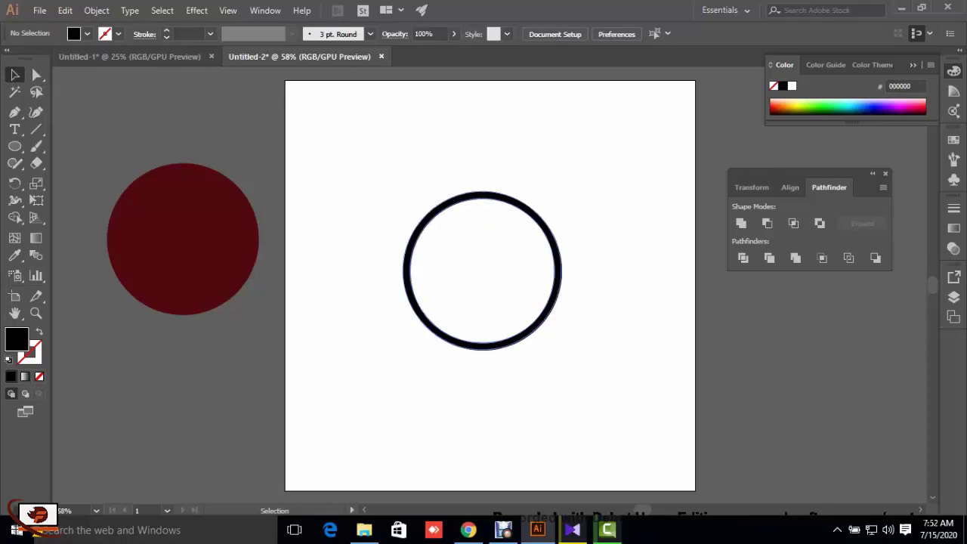
{"action": "left_click_drag", "start_coordinate": [550, 225], "coordinate": [484, 185]}
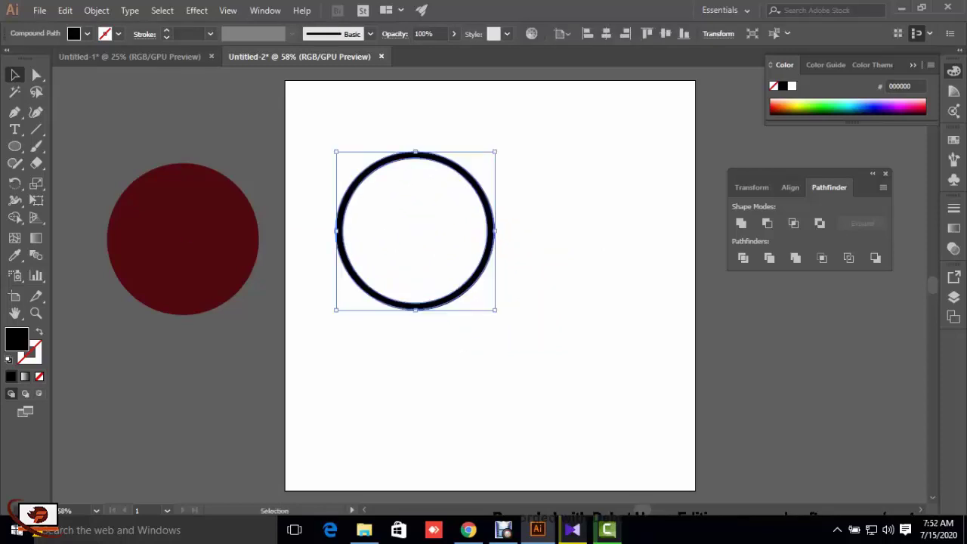
Draw two diagonal lines from the ring's centre, one toward the upper right and one toward the lower right, then select everything.
{"action": "left_click", "coordinate": [36, 130]}
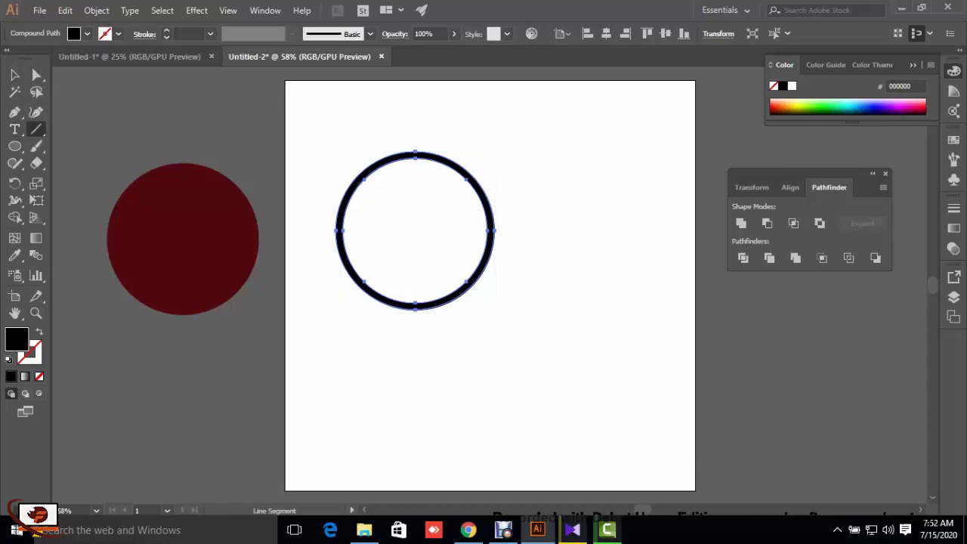
{"action": "left_click_drag", "start_coordinate": [443, 200], "coordinate": [494, 149]}
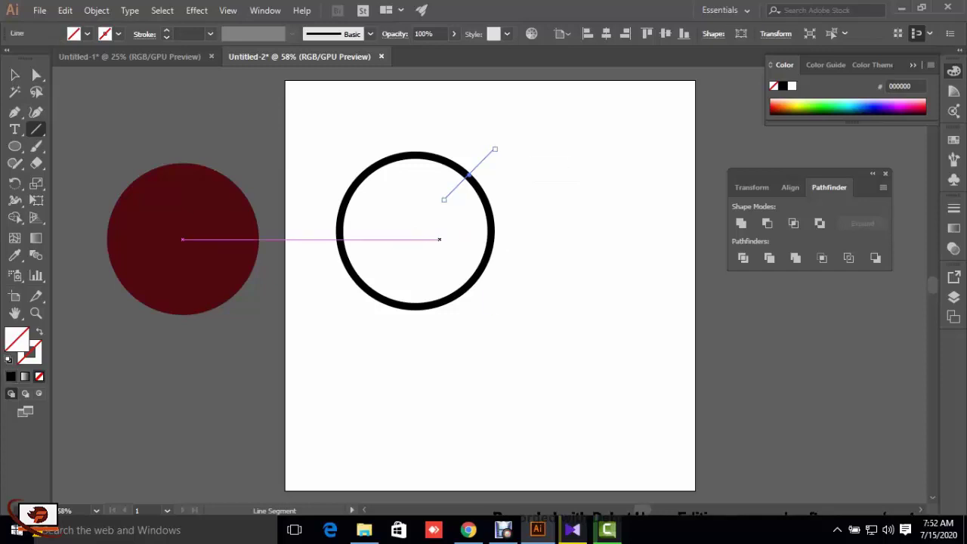
{"action": "left_click_drag", "start_coordinate": [439, 239], "coordinate": [512, 312]}
{"action": "left_click", "coordinate": [14, 74]}
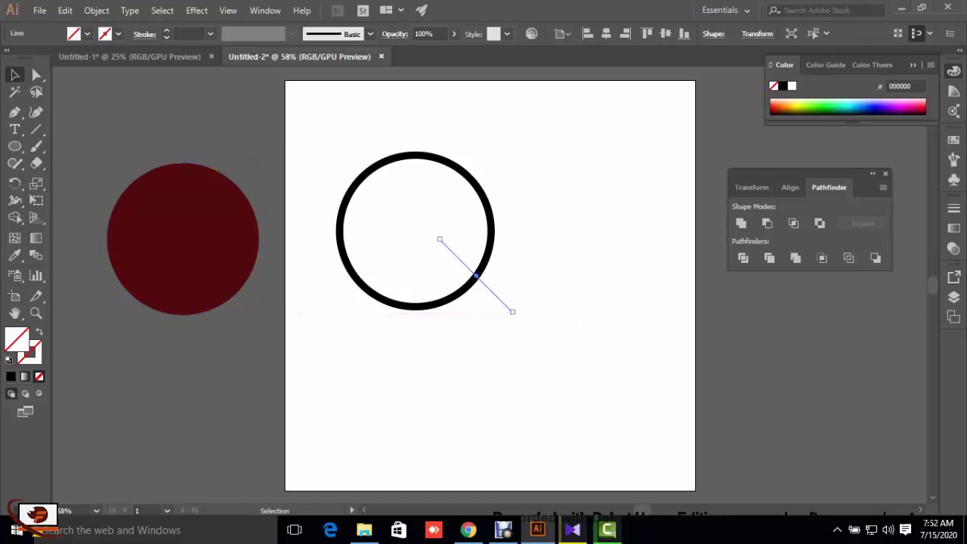
{"action": "left_click_drag", "start_coordinate": [515, 397], "coordinate": [560, 405]}
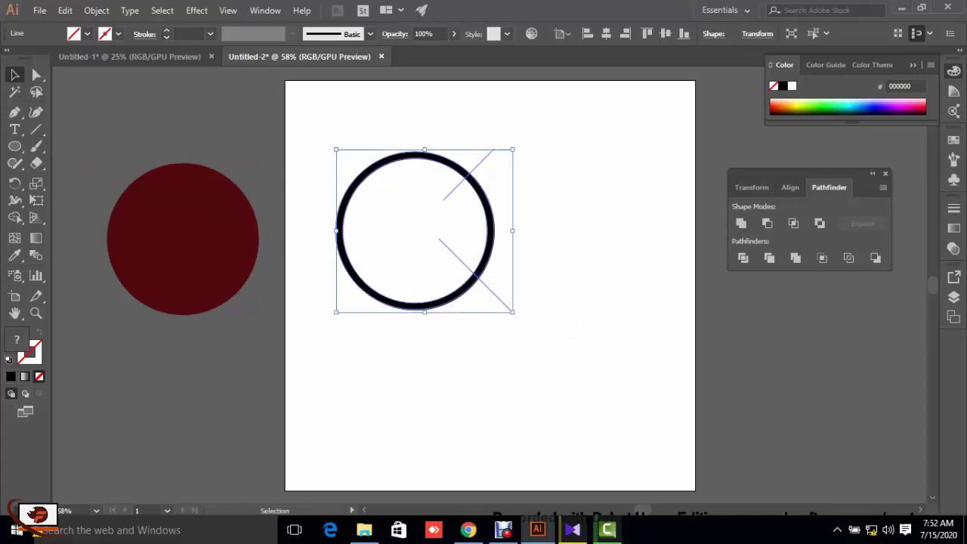
{"action": "left_click", "coordinate": [15, 218]}
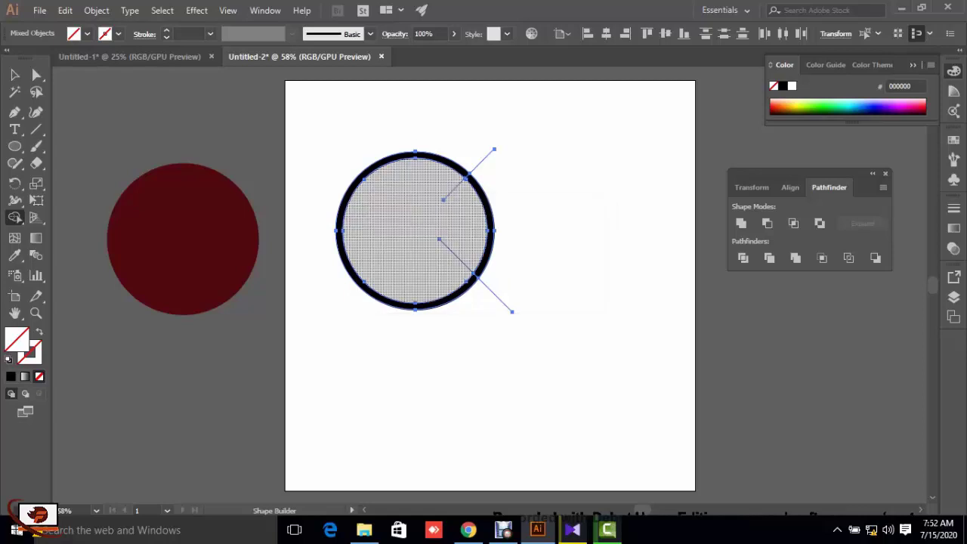
Remove the ring's right arc between the lines with Shape Builder, leaving a black C.
{"action": "left_click_drag", "start_coordinate": [496, 226], "coordinate": [552, 222]}
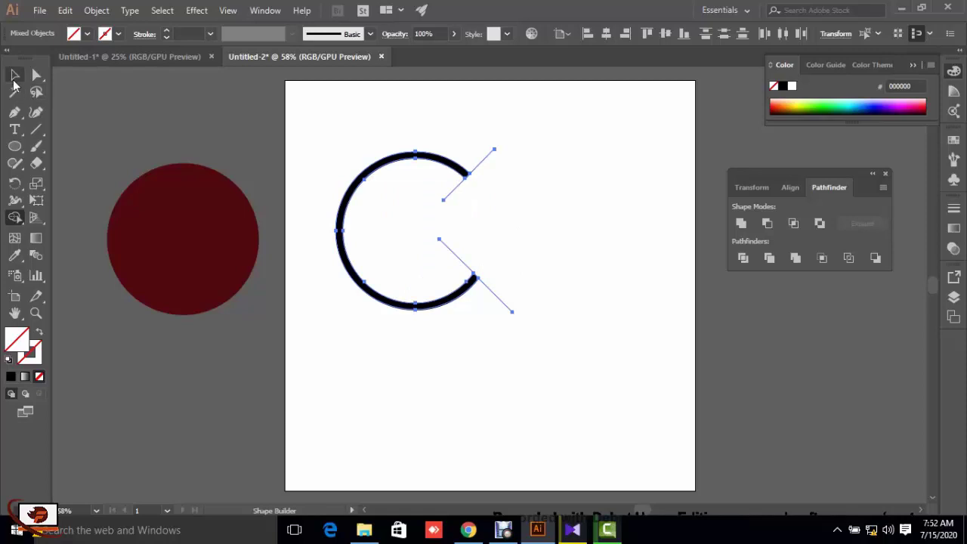
{"action": "left_click", "coordinate": [15, 74]}
{"action": "key", "text": "ctrl+h"}
{"action": "key", "text": "ctrl+shift+a"}
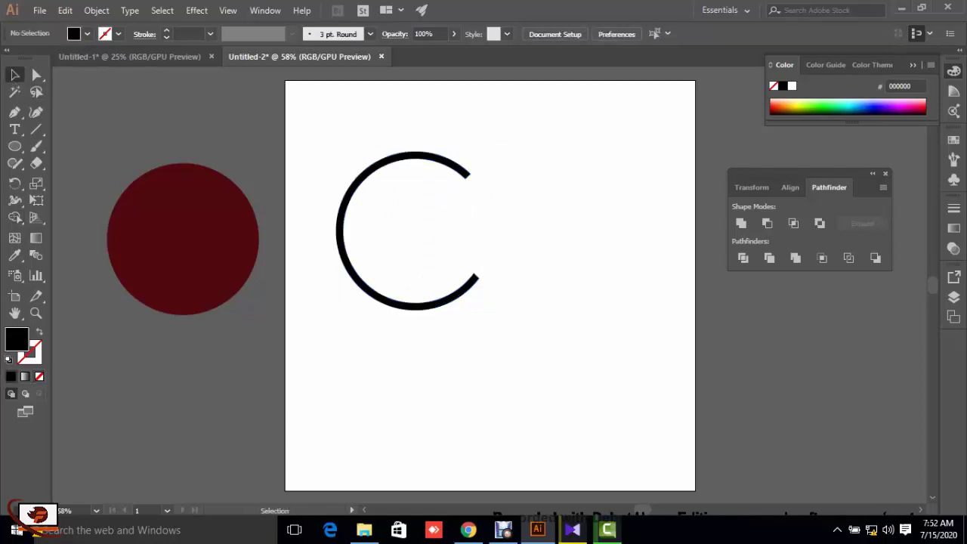
Delete the leftover cutting lines and shift the C shape to the right.
{"action": "left_click_drag", "start_coordinate": [475, 117], "coordinate": [519, 325]}
{"action": "left_click_drag", "start_coordinate": [475, 116], "coordinate": [538, 326]}
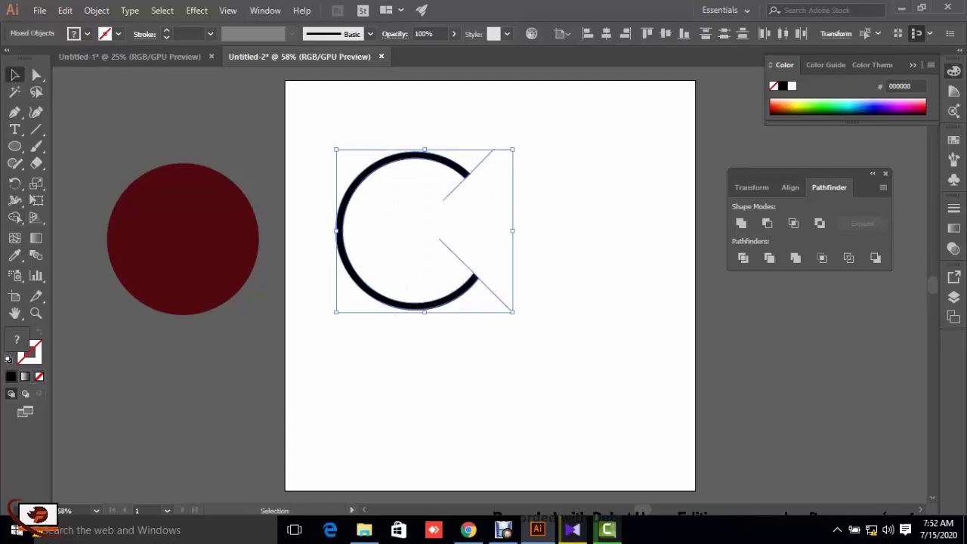
{"action": "key", "text": "Delete"}
{"action": "left_click_drag", "start_coordinate": [499, 163], "coordinate": [507, 340]}
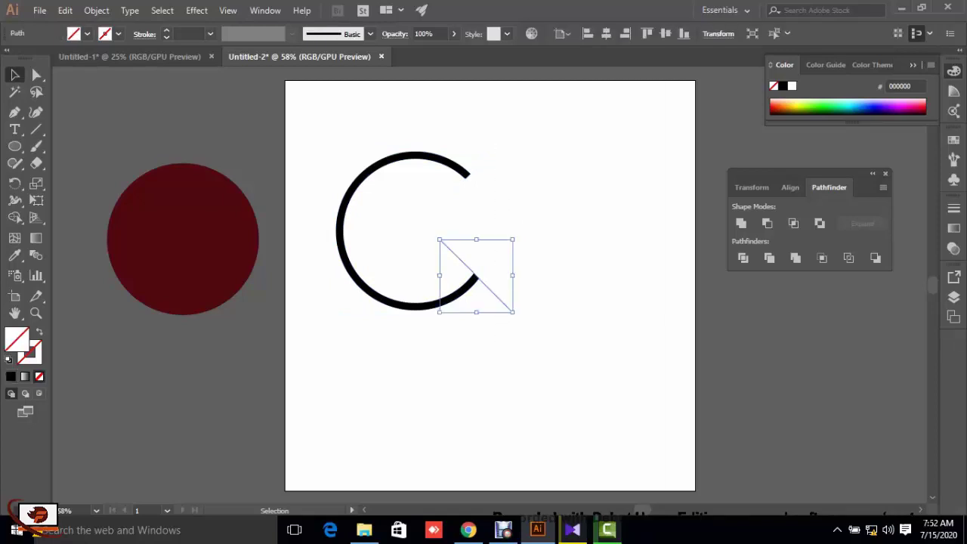
{"action": "key", "text": "Delete"}
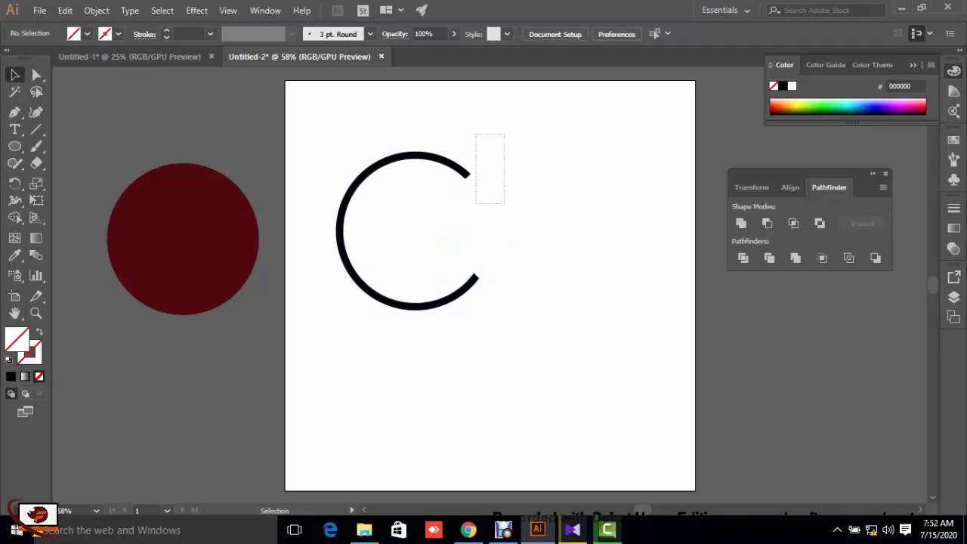
{"action": "left_click_drag", "start_coordinate": [476, 135], "coordinate": [504, 203]}
{"action": "key", "text": "Delete"}
{"action": "mouse_move", "coordinate": [346, 266]}
{"action": "left_mouse_down"}
{"action": "mouse_move", "coordinate": [566, 295]}
{"action": "mouse_move", "coordinate": [525, 280]}
{"action": "mouse_move", "coordinate": [365, 279]}
{"action": "left_mouse_up"}
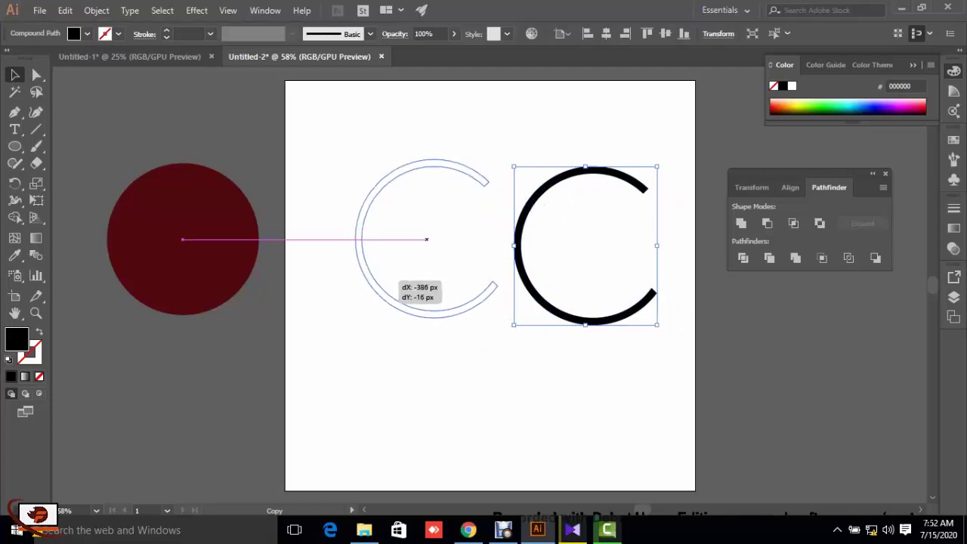
Reflect the copied C across the vertical axis and slide it right to interlock with the original.
{"action": "right_click", "coordinate": [365, 279]}
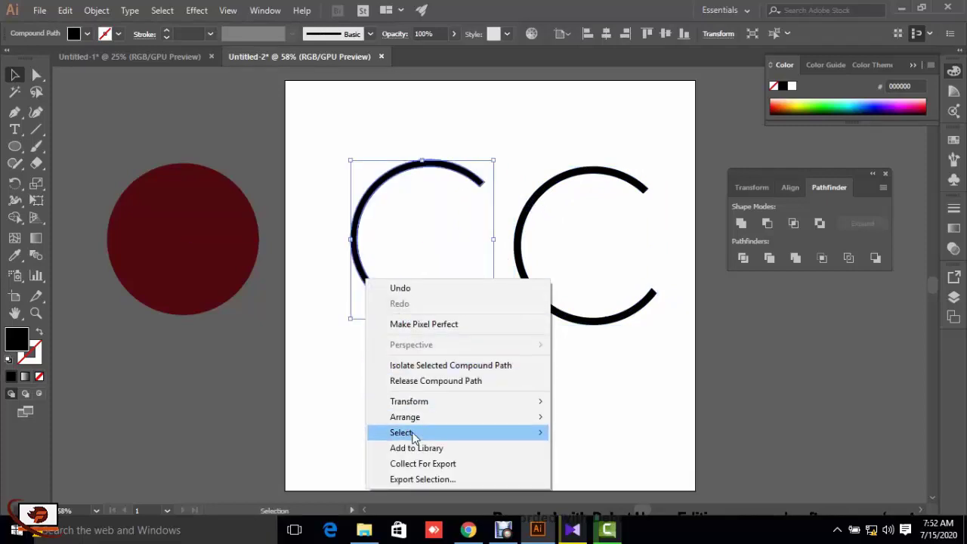
{"action": "mouse_move", "coordinate": [409, 401]}
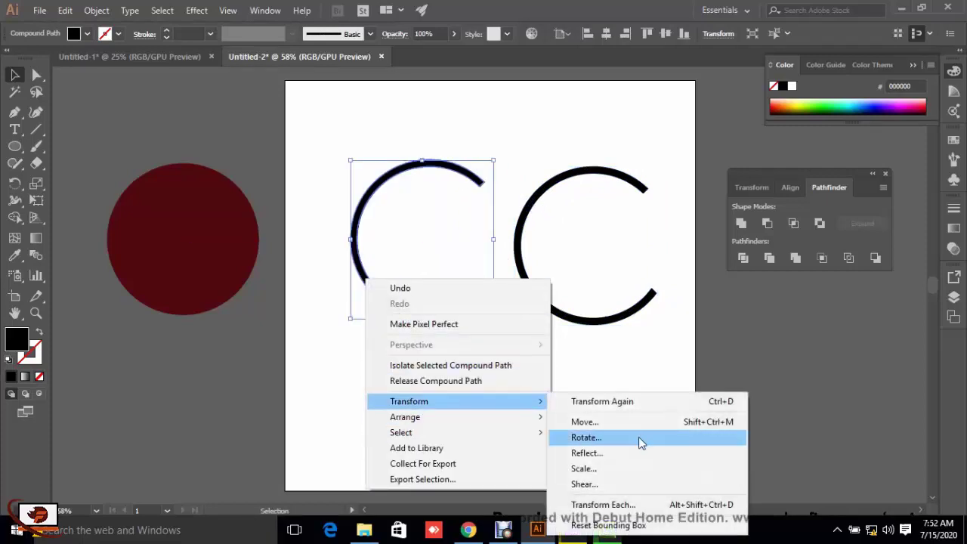
{"action": "left_click", "coordinate": [633, 452]}
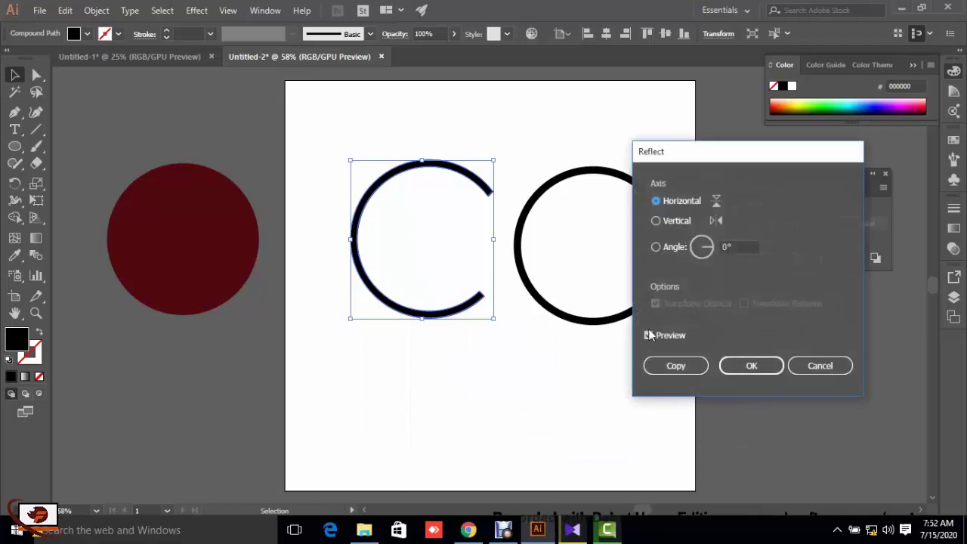
{"action": "left_click", "coordinate": [656, 221]}
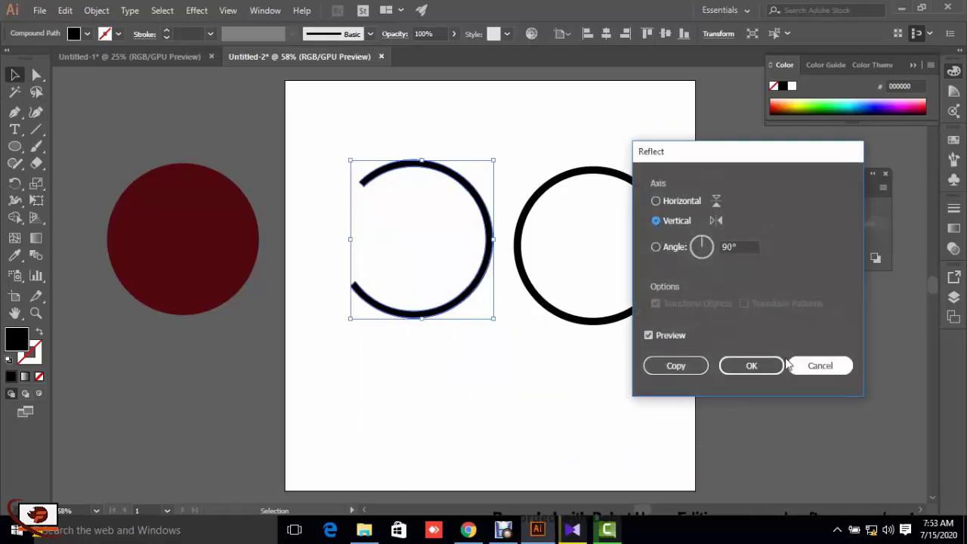
{"action": "left_click", "coordinate": [751, 366]}
{"action": "left_click", "coordinate": [453, 363]}
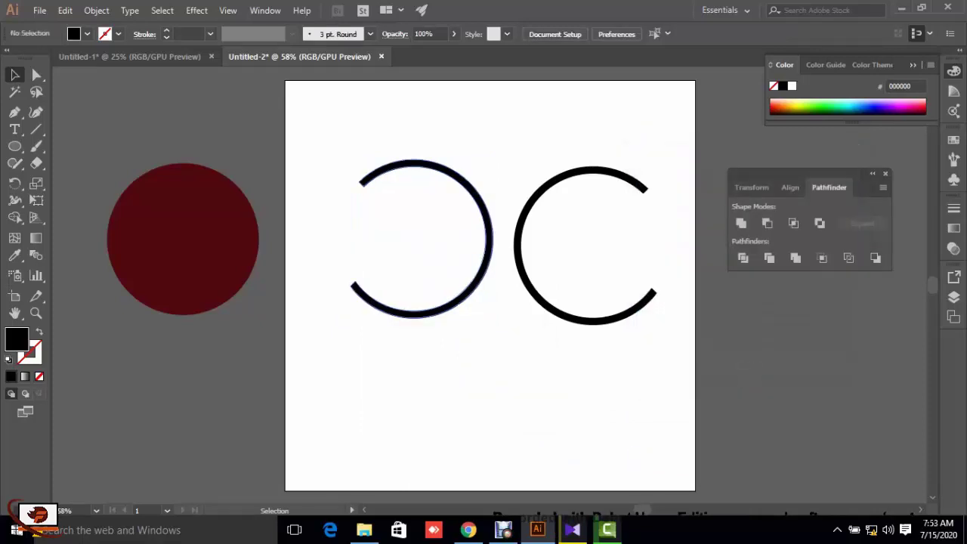
{"action": "left_click_drag", "start_coordinate": [492, 239], "coordinate": [571, 240]}
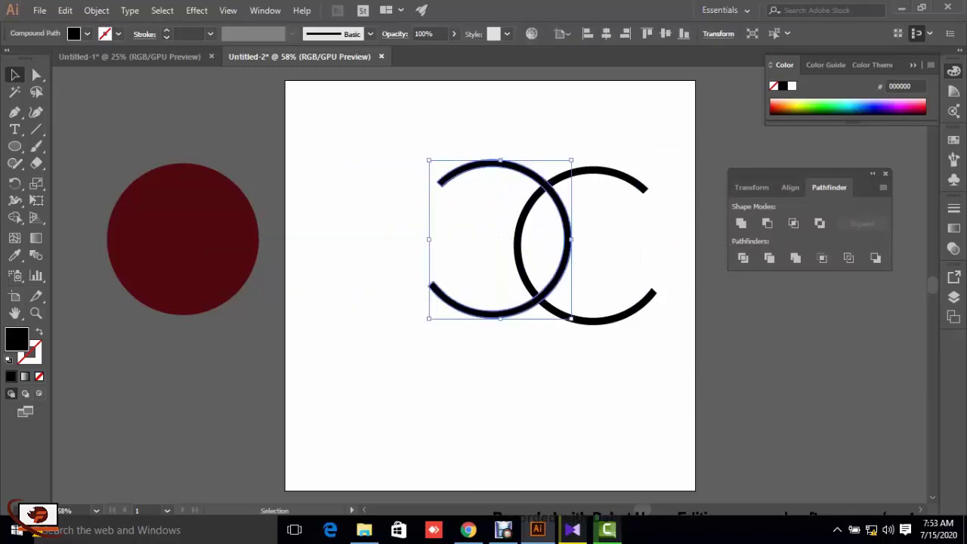
{"action": "left_click_drag", "start_coordinate": [412, 146], "coordinate": [695, 411]}
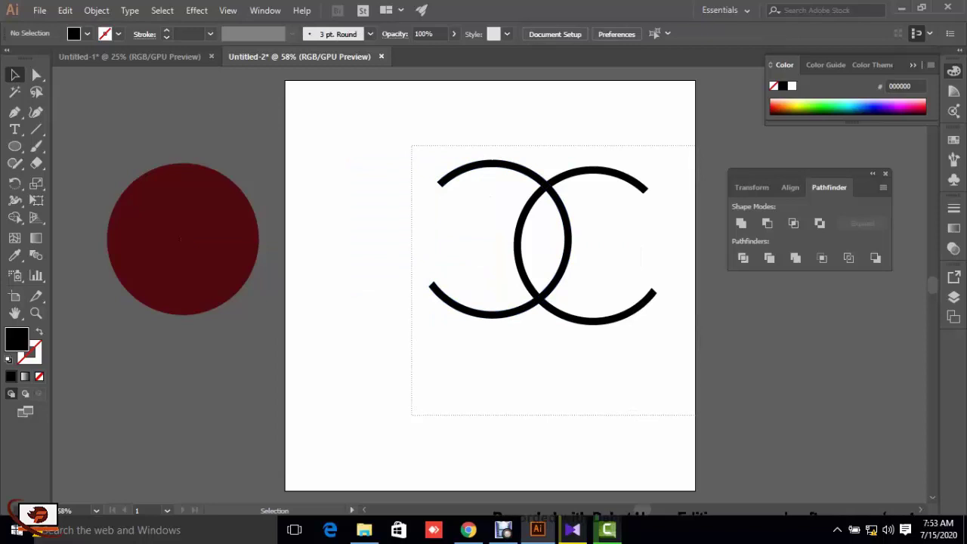
Drag the two interlocking C arcs up and left to the top of the artboard, then deselect.
{"action": "left_click_drag", "start_coordinate": [629, 321], "coordinate": [527, 228]}
{"action": "key", "text": "ctrl+shift+a"}
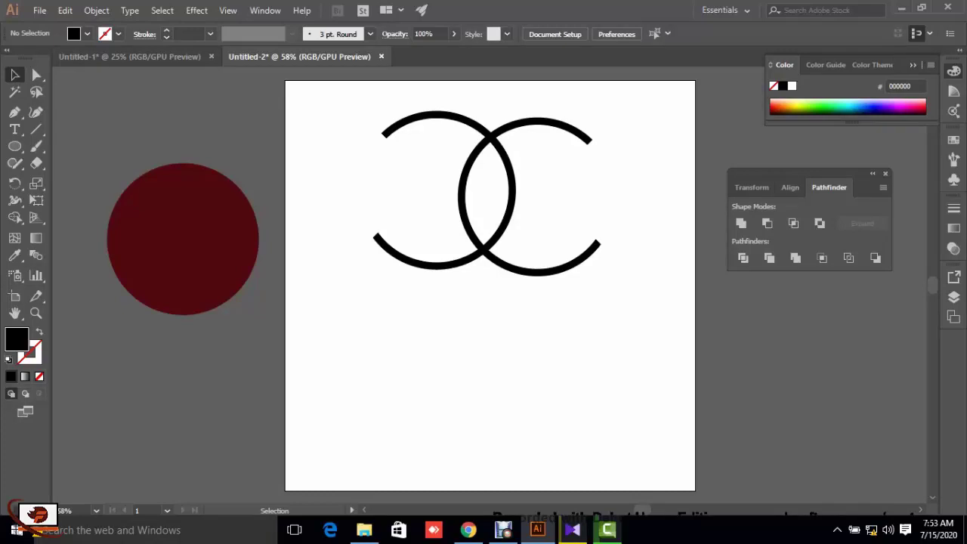
{"action": "left_click", "coordinate": [11, 148]}
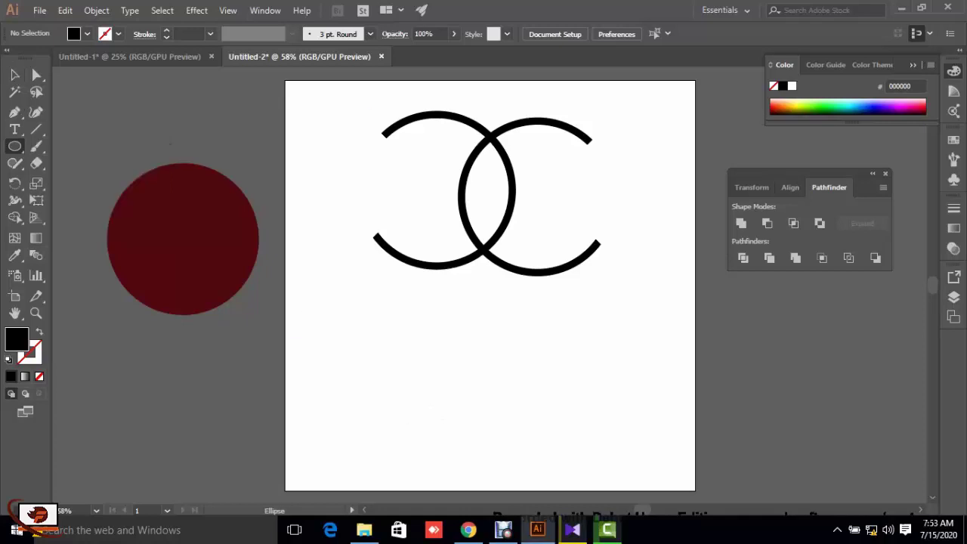
Draw a black circle in the lower artboard and delete the old dark red circle.
{"action": "left_click_drag", "start_coordinate": [331, 320], "coordinate": [474, 462]}
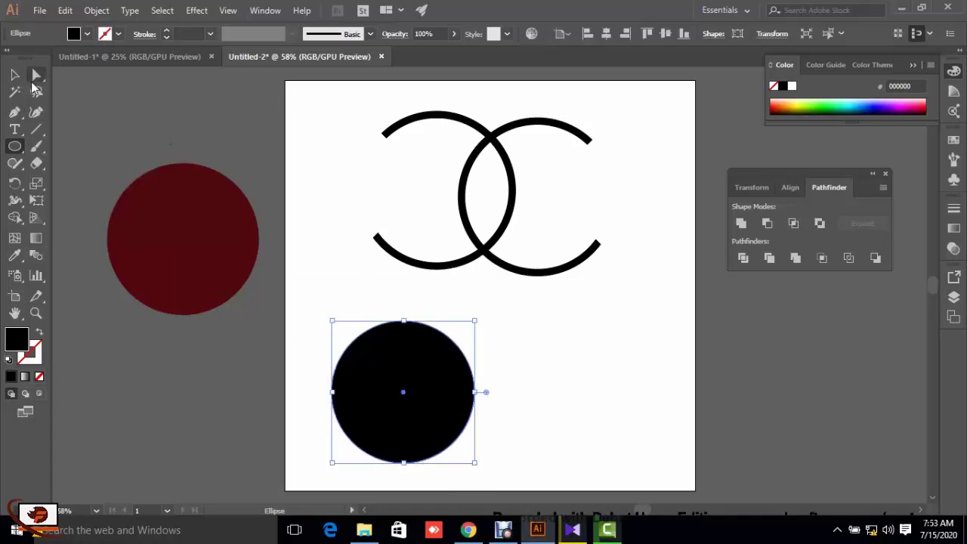
{"action": "left_click", "coordinate": [14, 74]}
{"action": "left_click", "coordinate": [182, 239]}
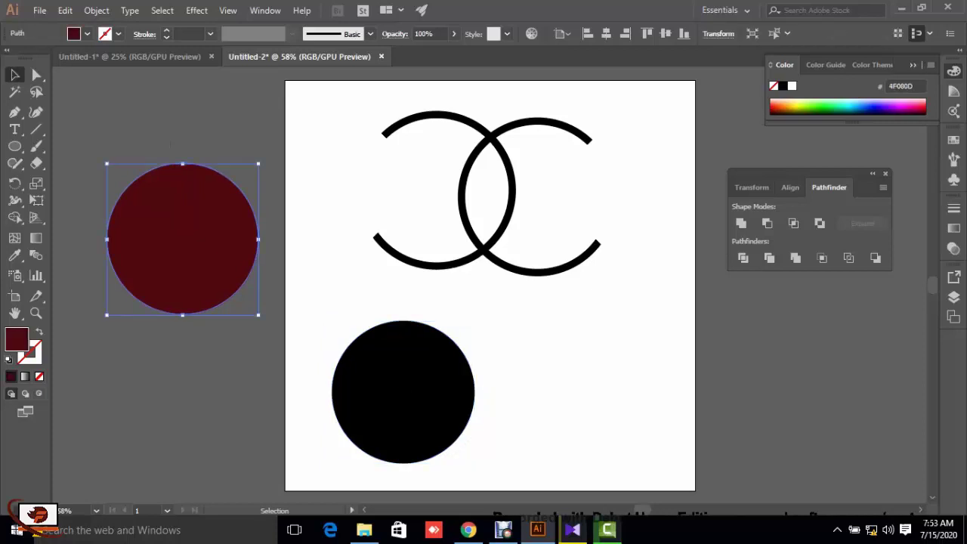
{"action": "key", "text": "Delete"}
{"action": "left_click", "coordinate": [431, 332]}
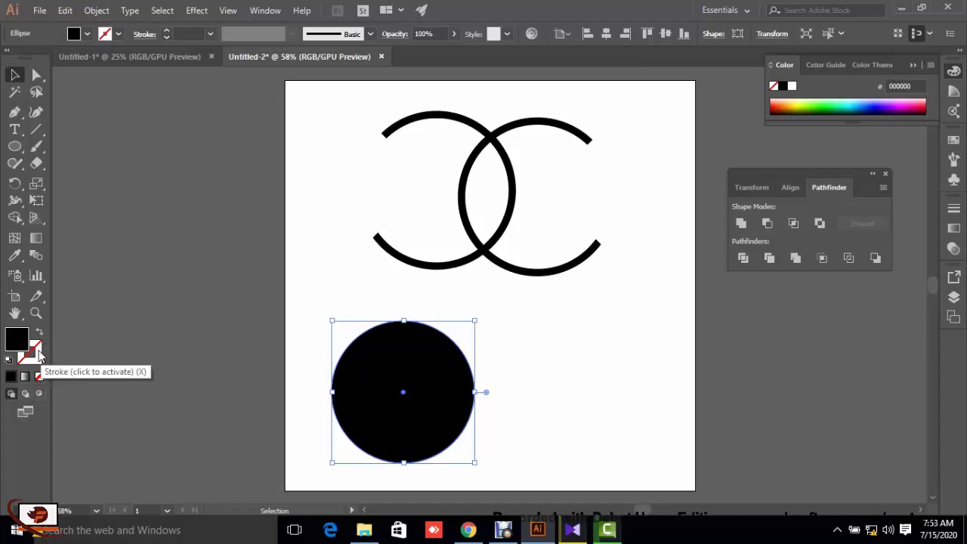
Give the new circle a 23 pt stroke in red C4121F.
{"action": "left_click", "coordinate": [34, 351]}
{"action": "double_click", "coordinate": [39, 355]}
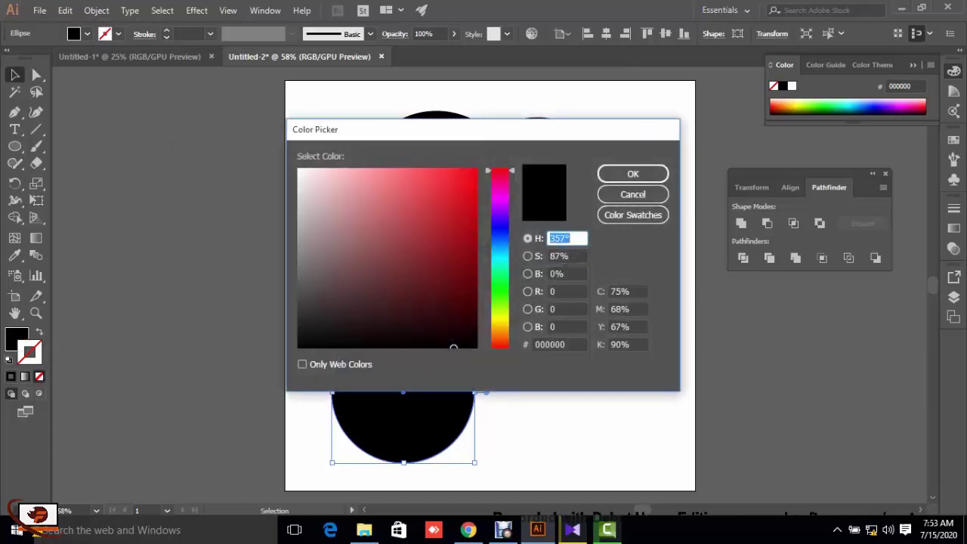
{"action": "left_click_drag", "start_coordinate": [441, 241], "coordinate": [460, 209]}
{"action": "left_click", "coordinate": [634, 174]}
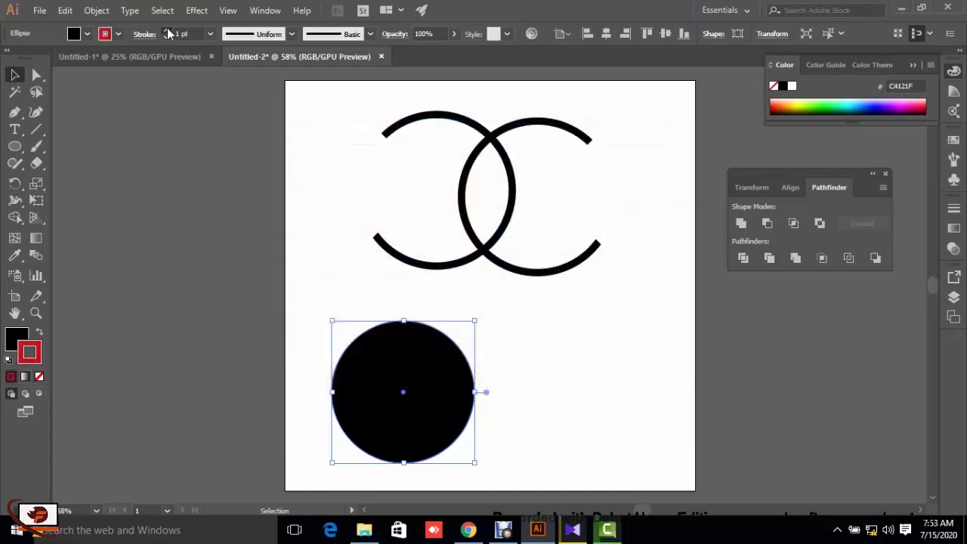
{"action": "left_click", "coordinate": [167, 29]}
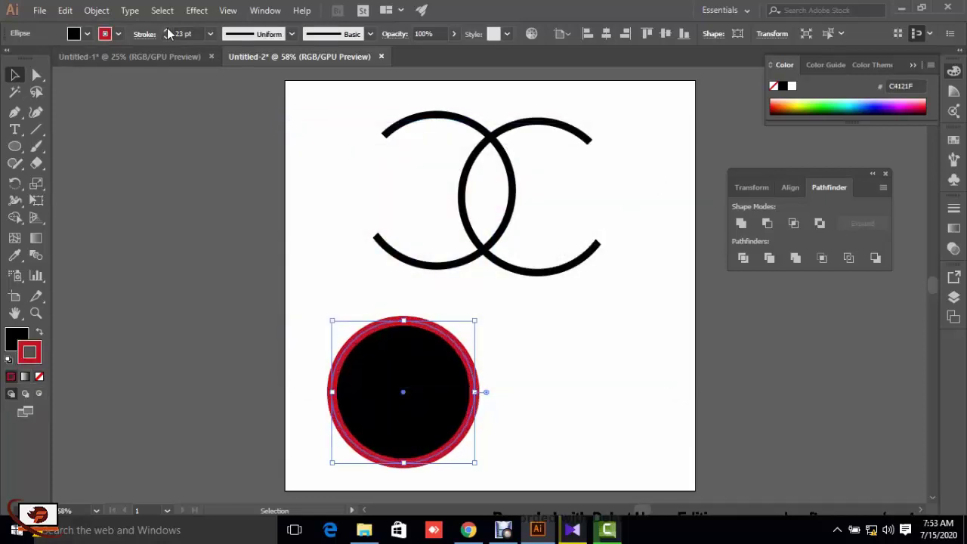
Reduce the stroke to 20 pt and expand the circle's fill and stroke into shapes.
{"action": "left_click", "coordinate": [167, 38]}
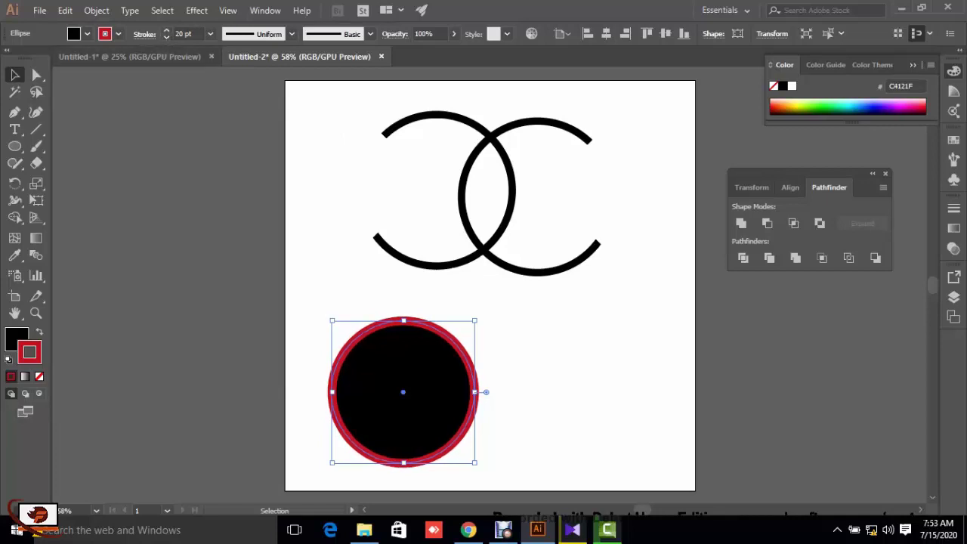
{"action": "key", "text": "ctrl+shift+a"}
{"action": "left_click", "coordinate": [401, 391]}
{"action": "right_click", "coordinate": [370, 362]}
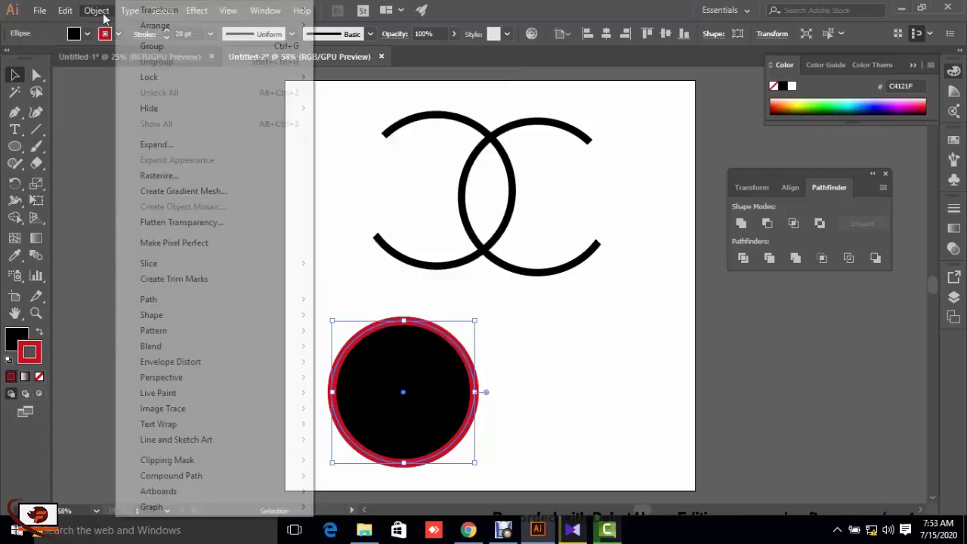
{"action": "left_click", "coordinate": [96, 10]}
{"action": "left_click", "coordinate": [176, 145]}
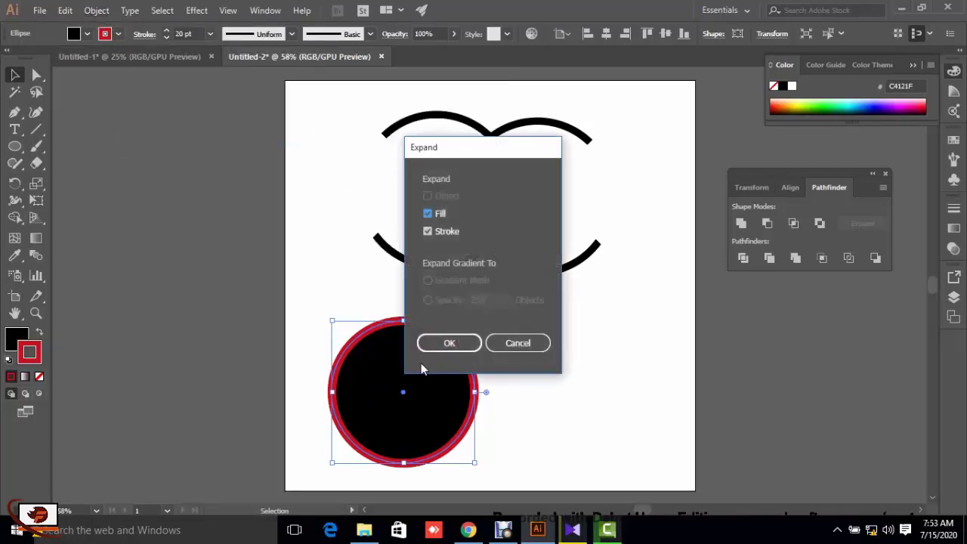
{"action": "left_click", "coordinate": [448, 342]}
Ungroup the expanded circle and move the black disc left, off the artboard.
{"action": "right_click", "coordinate": [400, 427]}
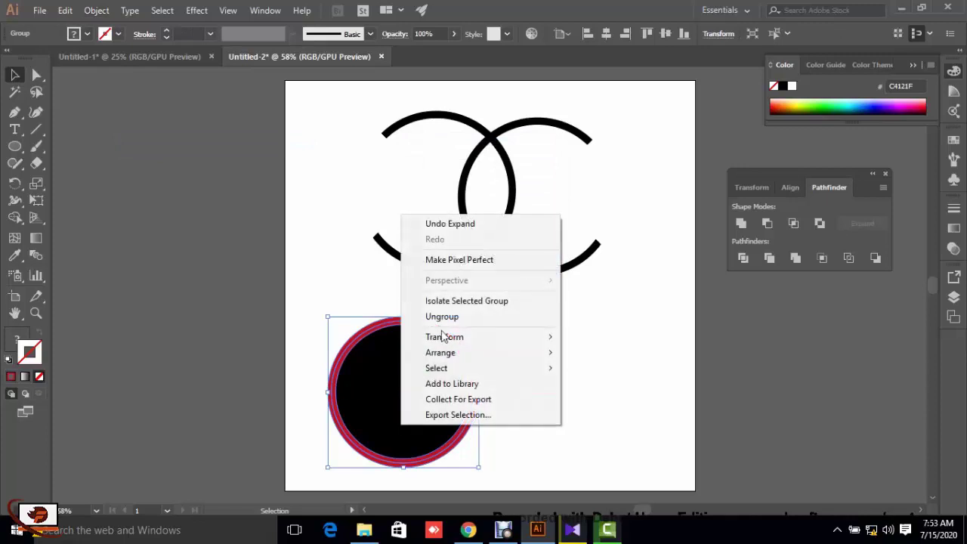
{"action": "left_click", "coordinate": [451, 316]}
{"action": "key", "text": "ctrl+shift+a"}
{"action": "left_click_drag", "start_coordinate": [408, 377], "coordinate": [174, 307]}
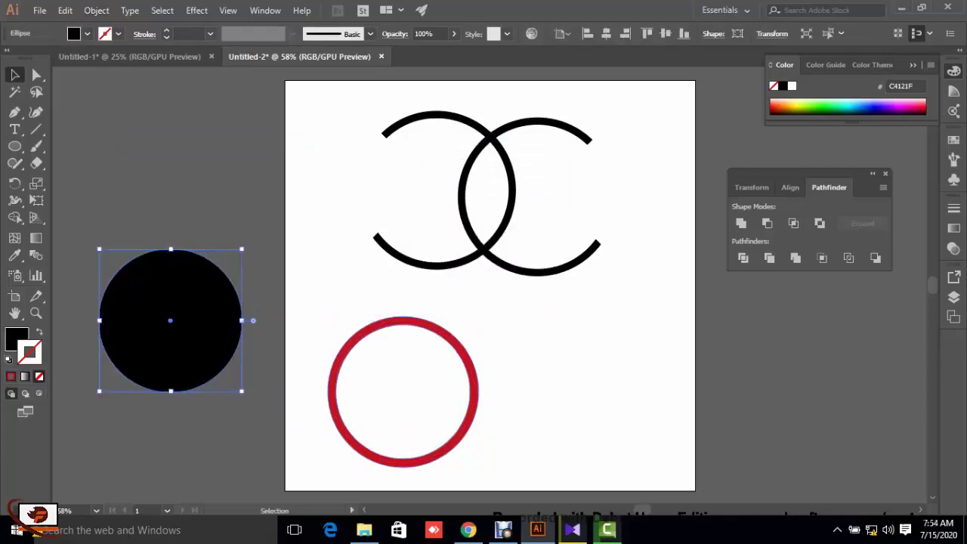
Copy the red ring to the right so it overlaps, repeat the copy for four rings, then select all four.
{"action": "left_click", "coordinate": [463, 431]}
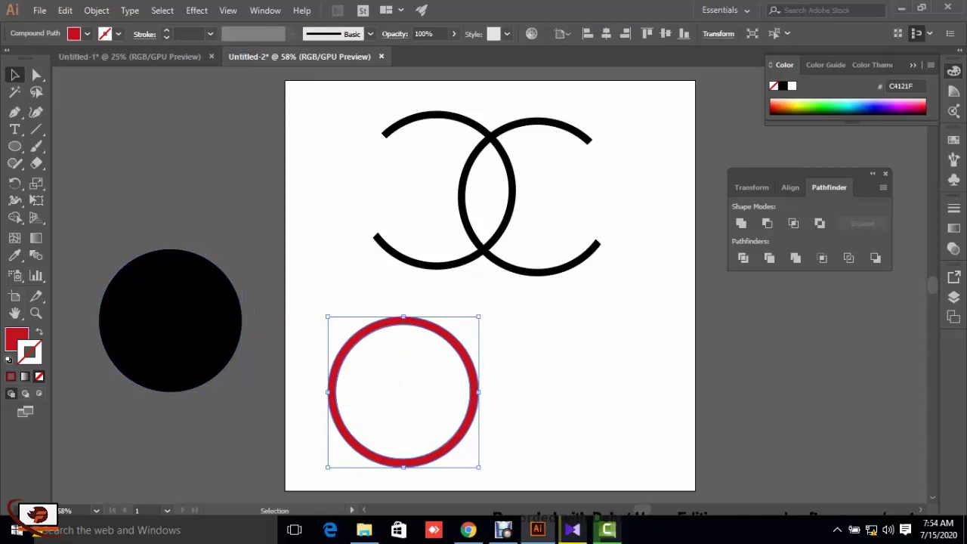
{"action": "left_click_drag", "start_coordinate": [529, 401], "coordinate": [491, 392]}
{"action": "key", "text": "ctrl+shift+a"}
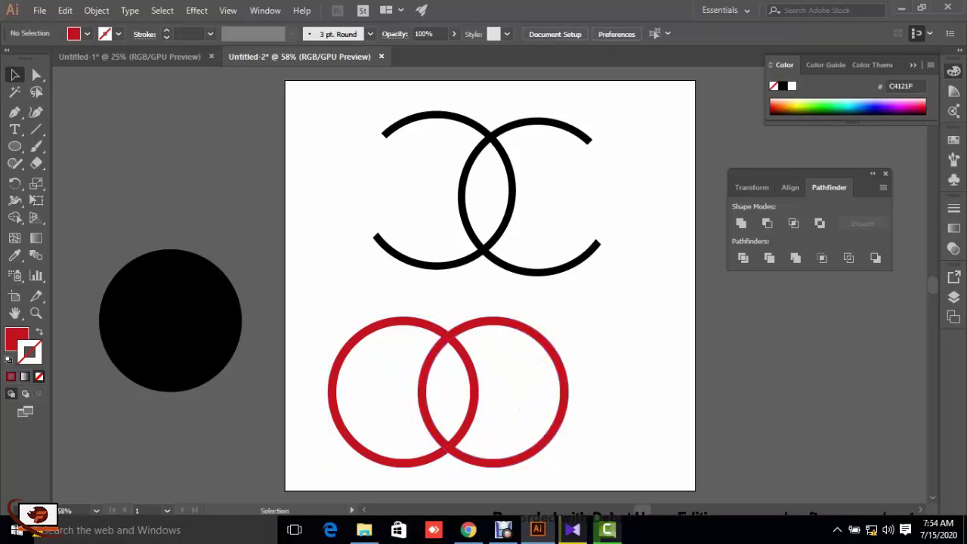
{"action": "key", "text": "a"}
{"action": "left_click", "coordinate": [564, 391]}
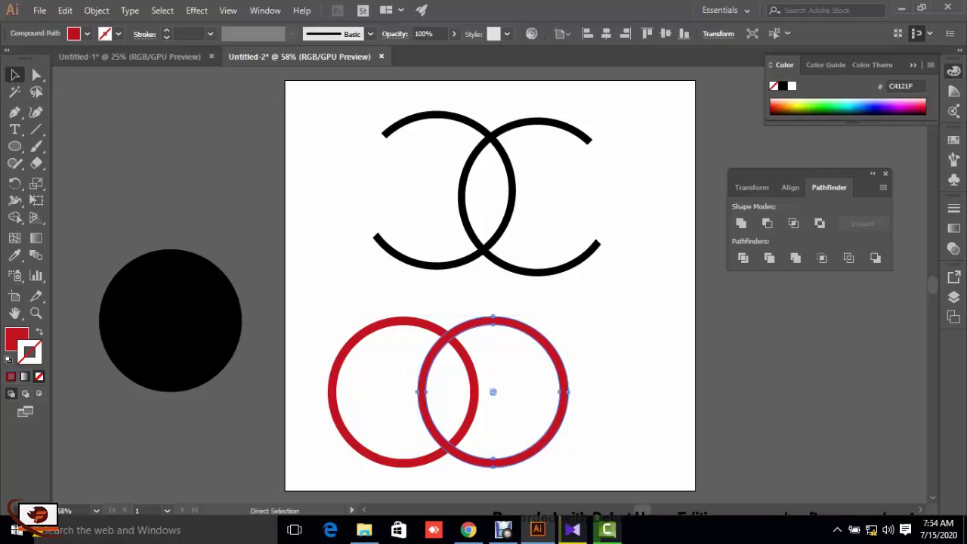
{"action": "key", "text": "ctrl+d"}
{"action": "key", "text": "ctrl+d"}
{"action": "key", "text": "v"}
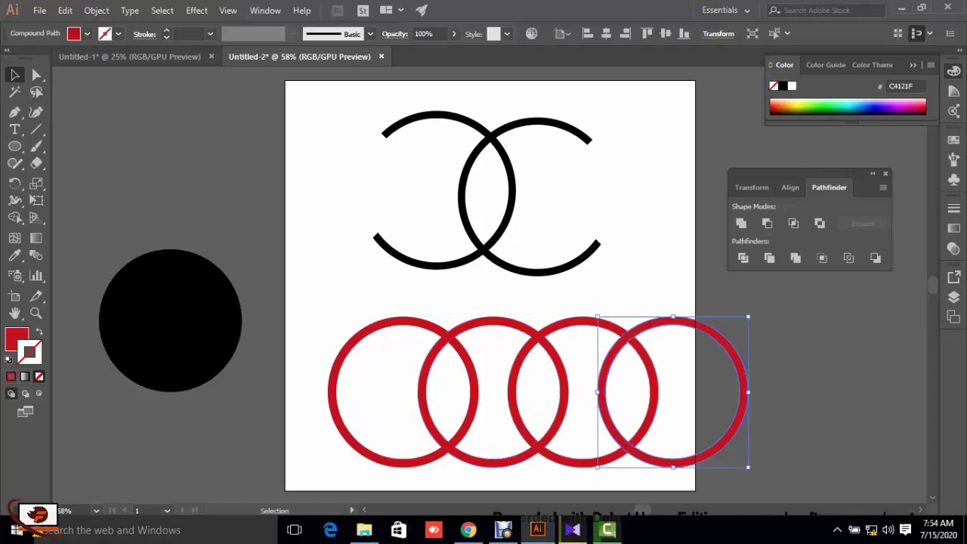
{"action": "key", "text": "ctrl+shift+a"}
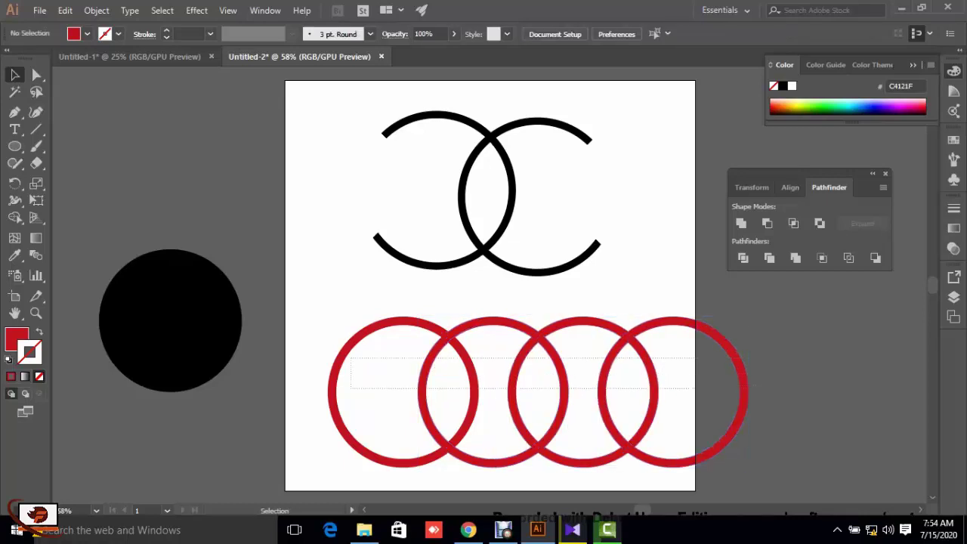
{"action": "left_click_drag", "start_coordinate": [309, 453], "coordinate": [756, 363]}
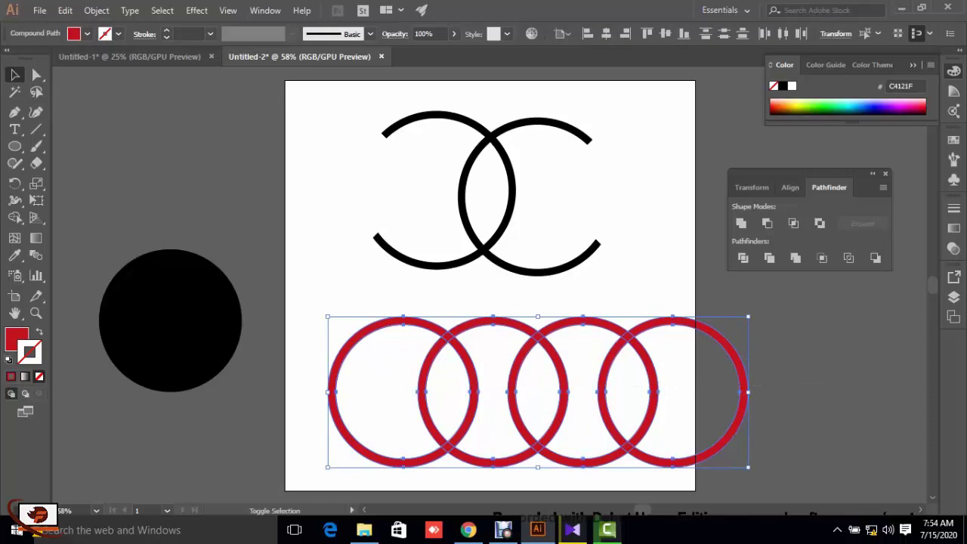
Scale the four red rings down proportionally and move them up just under the double-C arcs.
{"action": "left_click_drag", "start_coordinate": [327, 316], "coordinate": [470, 368]}
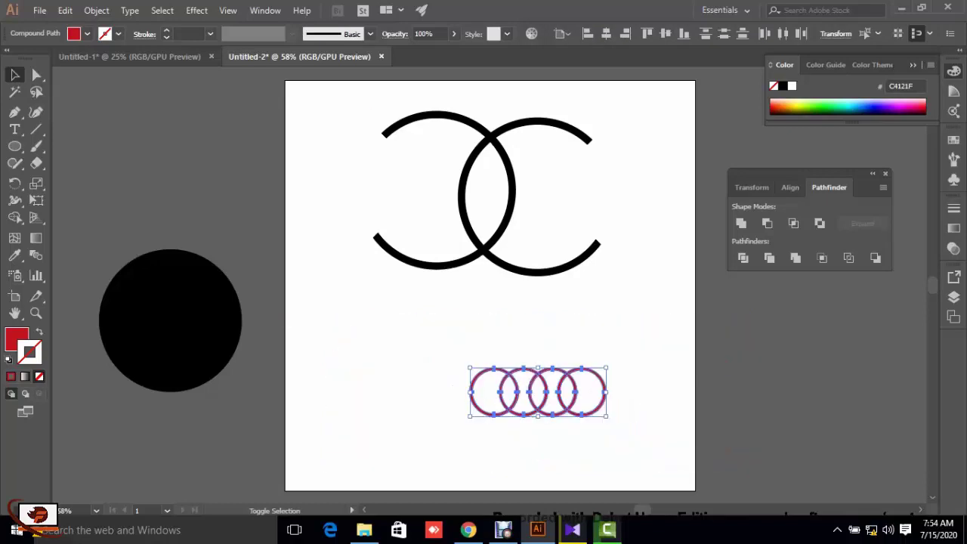
{"action": "left_click_drag", "start_coordinate": [417, 448], "coordinate": [631, 351]}
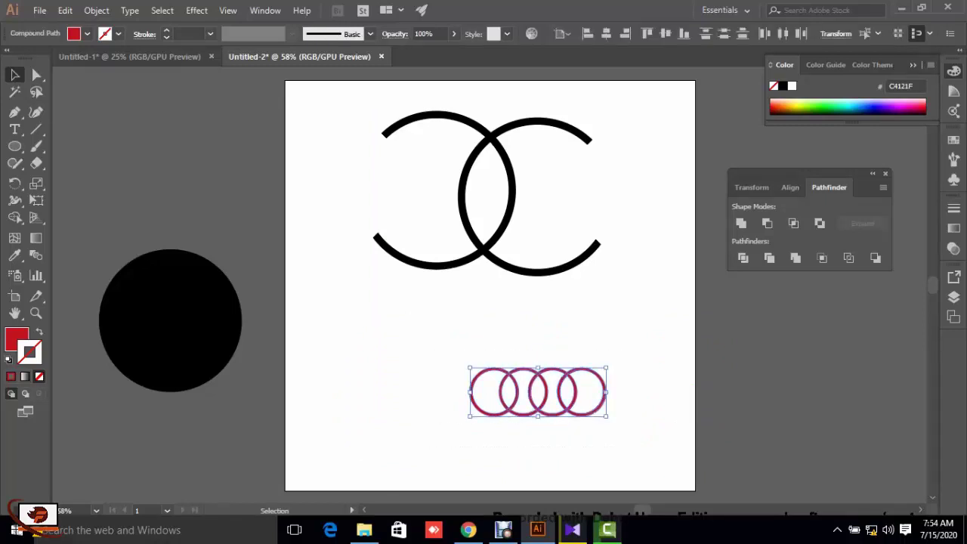
{"action": "left_click_drag", "start_coordinate": [538, 393], "coordinate": [493, 314]}
{"action": "key", "text": "ctrl+shift+a"}
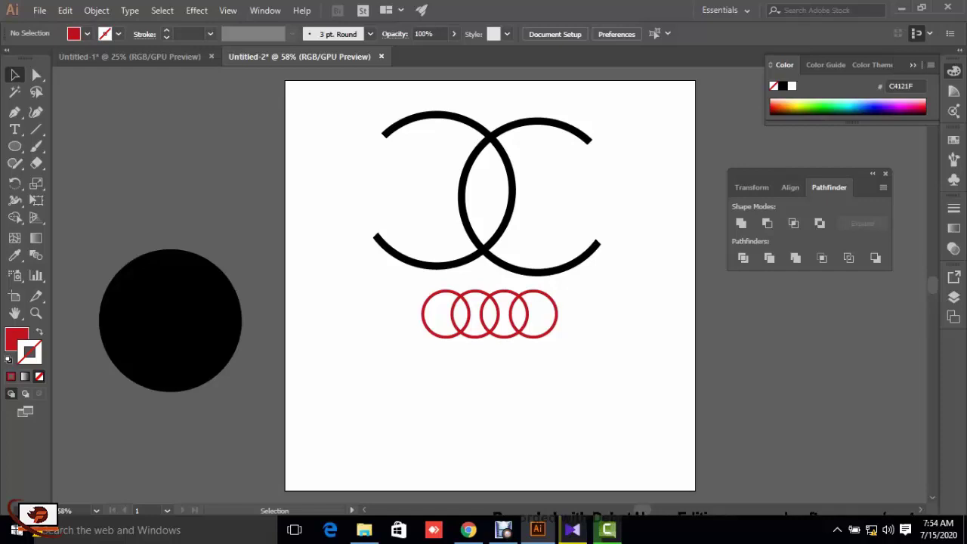
{"action": "scroll", "coordinate": [490, 287], "scroll_direction": "down", "scroll_amount": 2}
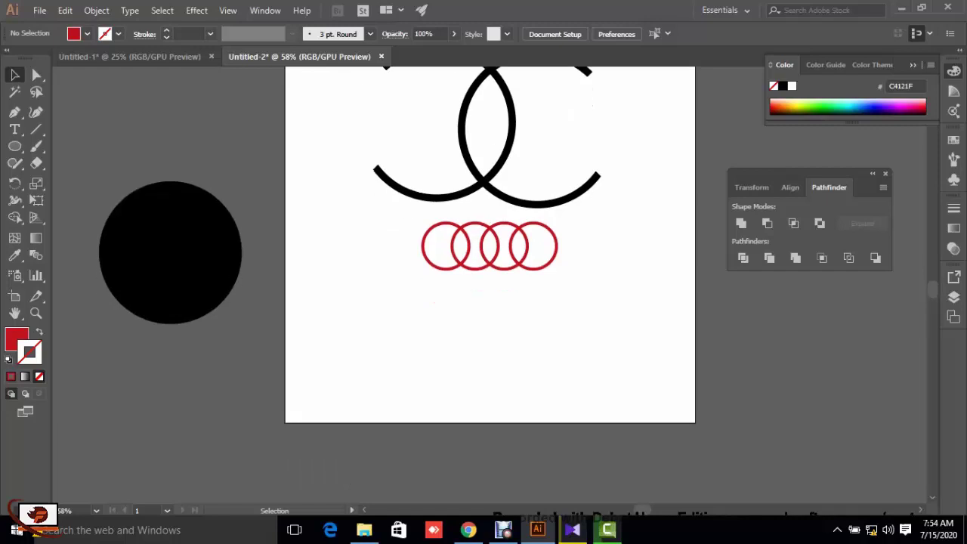
Draw four staggered horizontal red lines of different lengths, with no fill, below the red rings.
{"action": "left_click", "coordinate": [36, 129]}
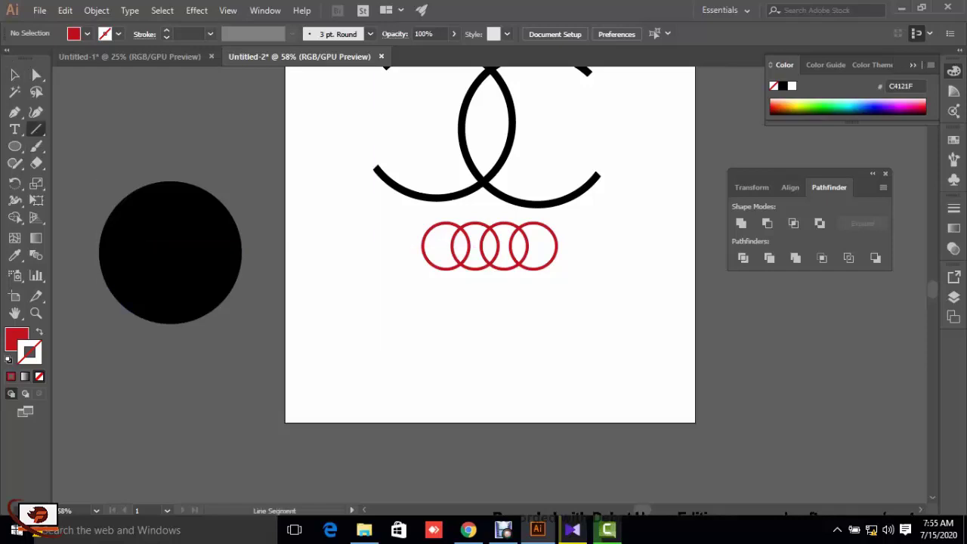
{"action": "left_click", "coordinate": [40, 333]}
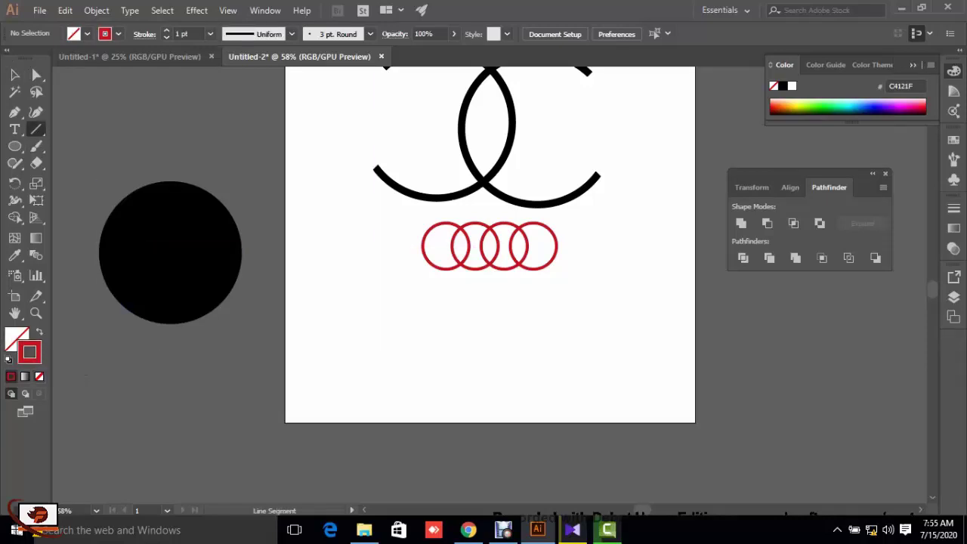
{"action": "left_click_drag", "start_coordinate": [376, 327], "coordinate": [558, 326]}
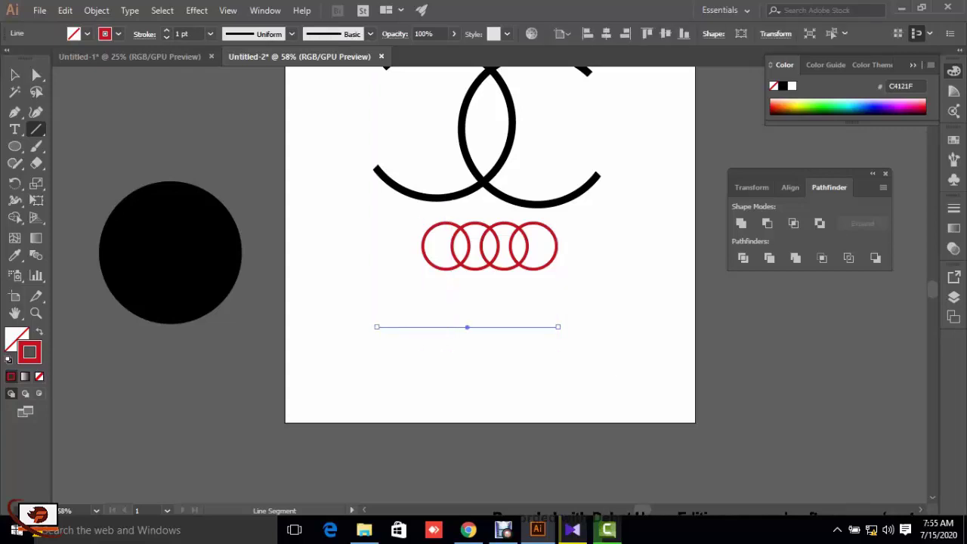
{"action": "left_click_drag", "start_coordinate": [396, 335], "coordinate": [528, 335]}
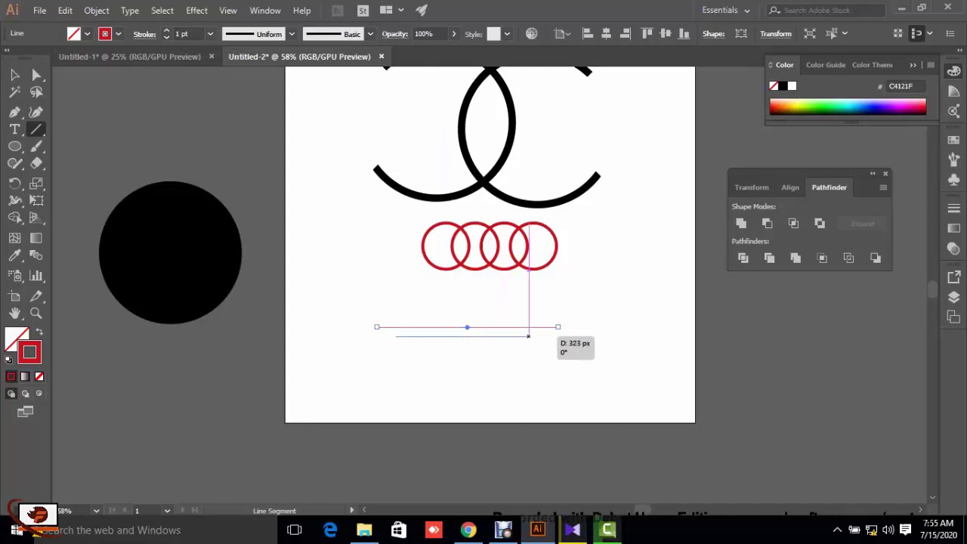
{"action": "left_click_drag", "start_coordinate": [528, 335], "coordinate": [529, 335]}
{"action": "left_click_drag", "start_coordinate": [425, 345], "coordinate": [563, 344]}
{"action": "left_click_drag", "start_coordinate": [379, 358], "coordinate": [475, 357]}
Thicken the stroke weights of the top and second red lines.
{"action": "left_click", "coordinate": [13, 76]}
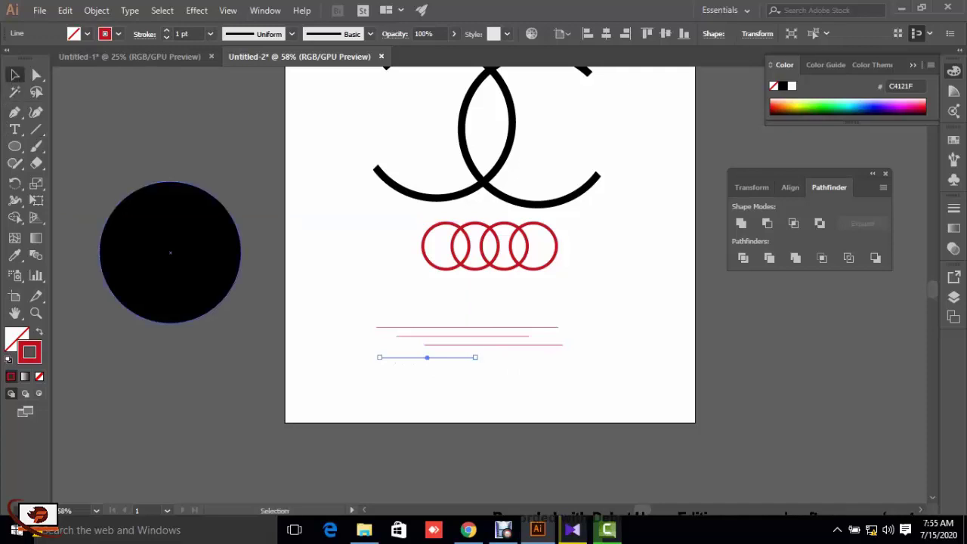
{"action": "key", "text": "ctrl+shift+a"}
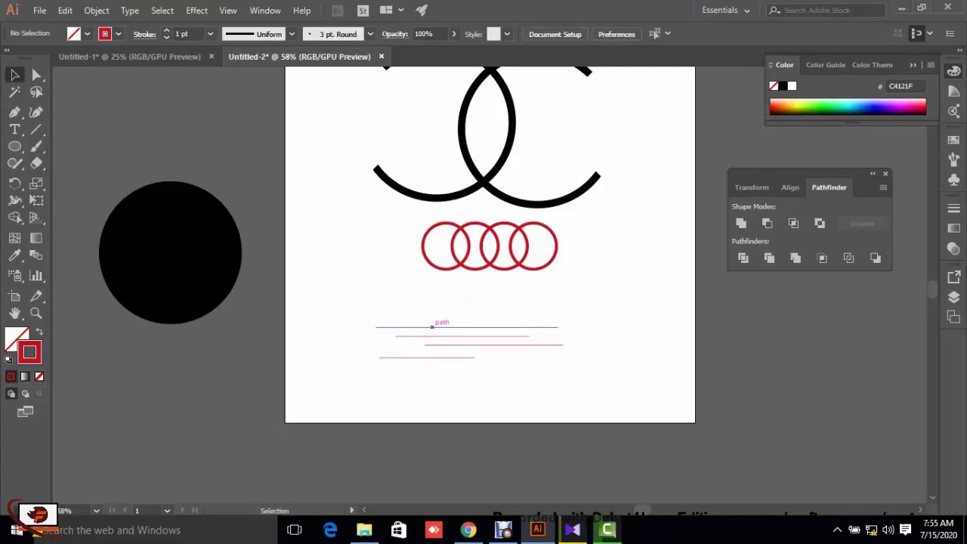
{"action": "left_click", "coordinate": [432, 326]}
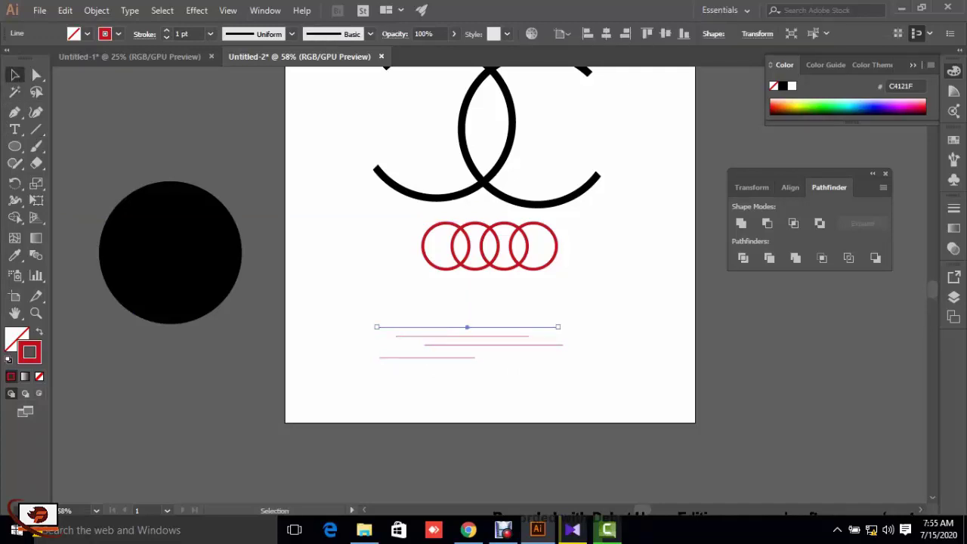
{"action": "left_click", "coordinate": [163, 32]}
{"action": "left_click", "coordinate": [163, 32]}
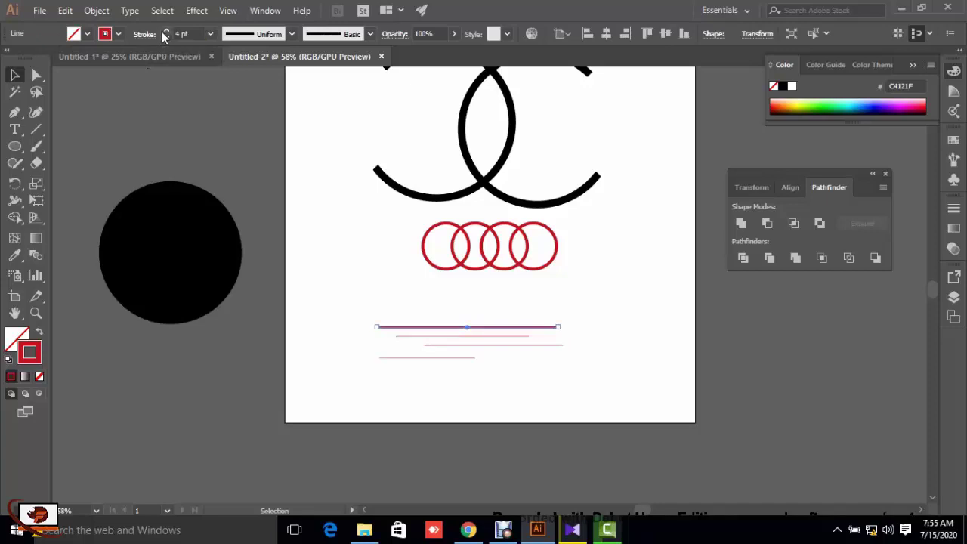
{"action": "left_click", "coordinate": [163, 33]}
{"action": "left_click", "coordinate": [163, 32]}
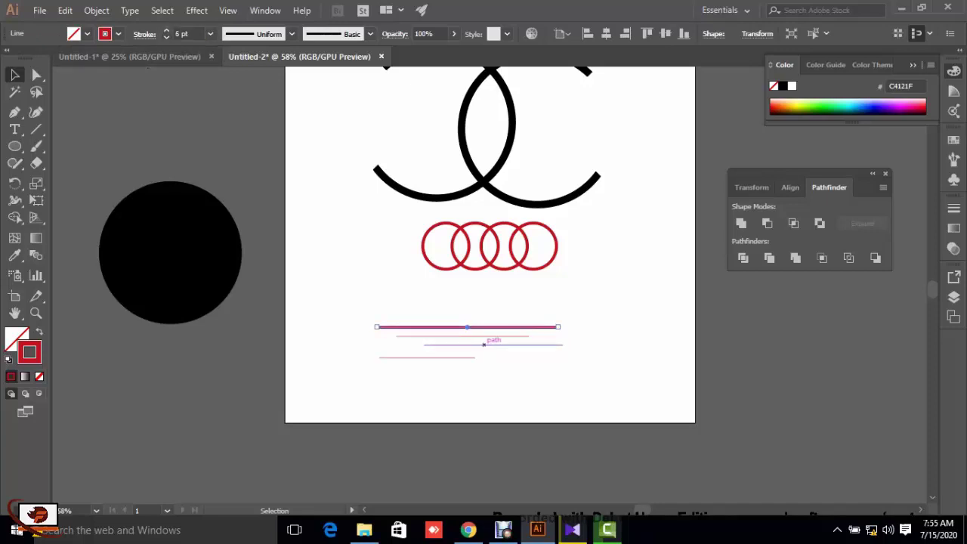
{"action": "left_click", "coordinate": [483, 335]}
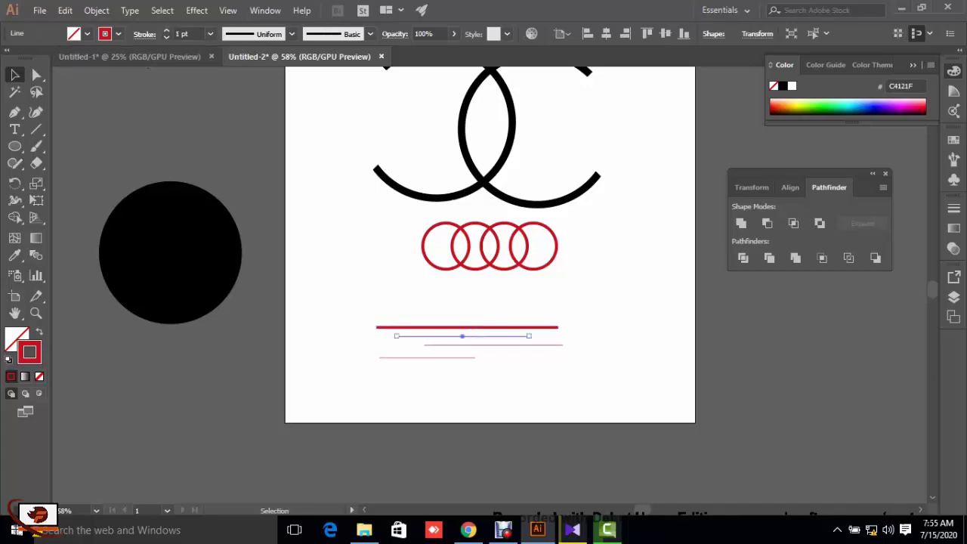
{"action": "left_click", "coordinate": [166, 31]}
{"action": "left_click", "coordinate": [166, 31]}
{"action": "left_click", "coordinate": [166, 31]}
{"action": "left_click", "coordinate": [166, 32]}
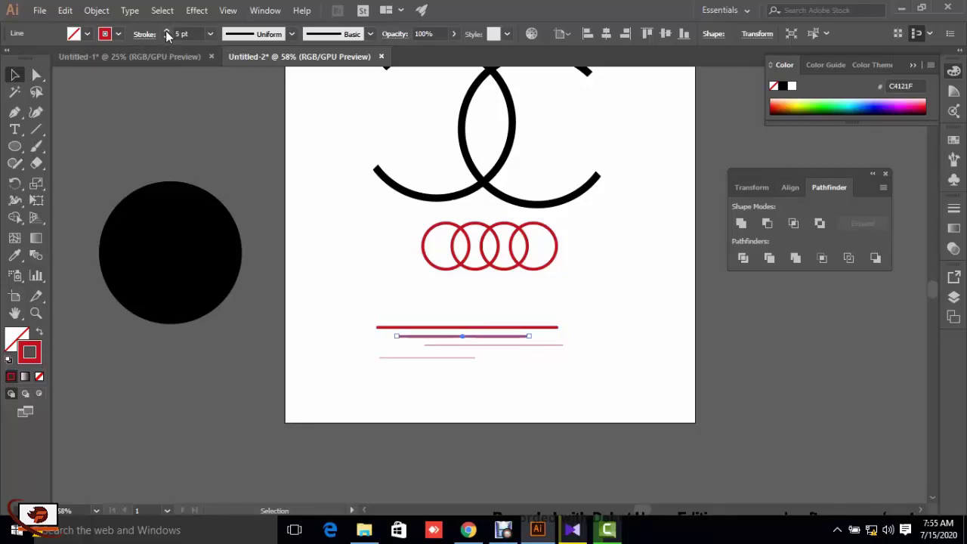
{"action": "left_click", "coordinate": [167, 39]}
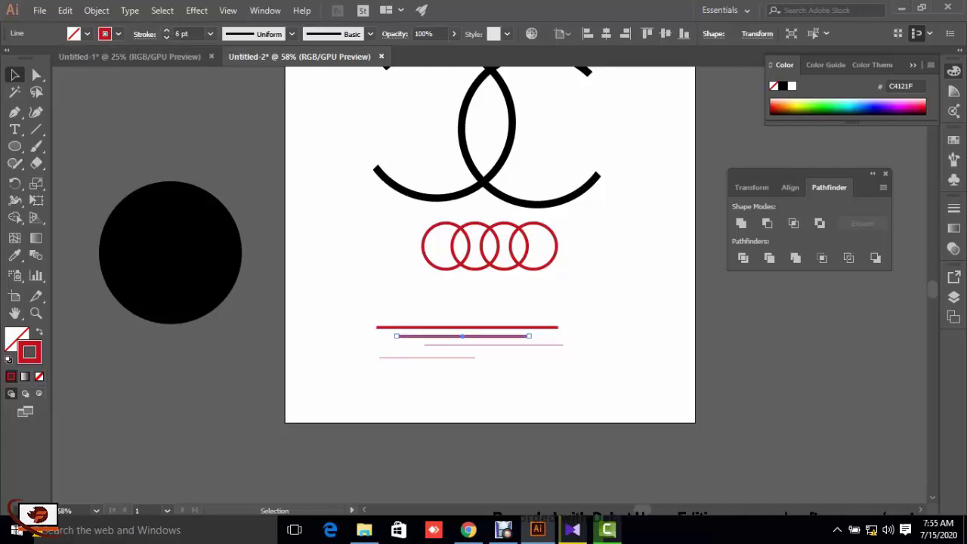
Set the third line's stroke to 4 pt and the bottom line's to 3 pt.
{"action": "left_click", "coordinate": [439, 345]}
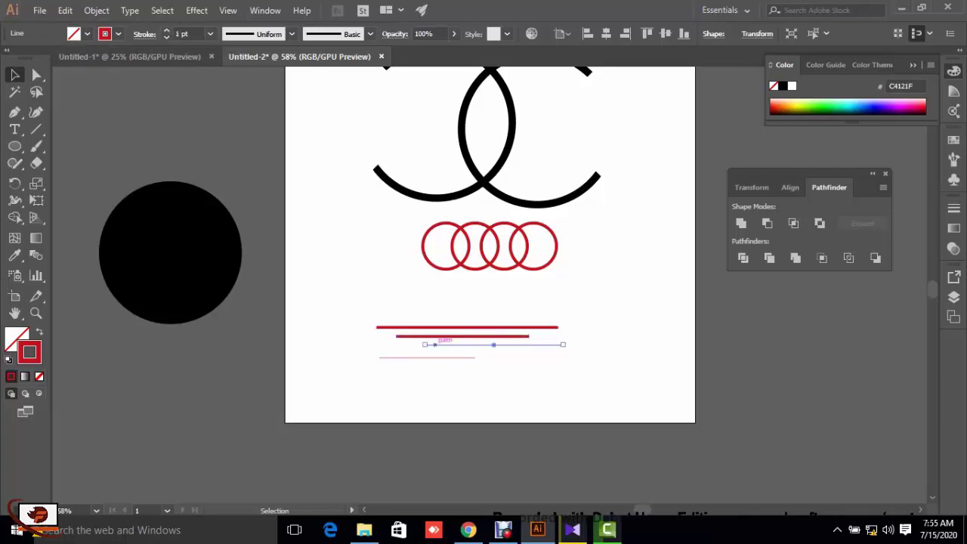
{"action": "left_click", "coordinate": [165, 31]}
{"action": "left_click", "coordinate": [166, 31]}
{"action": "left_click", "coordinate": [165, 31]}
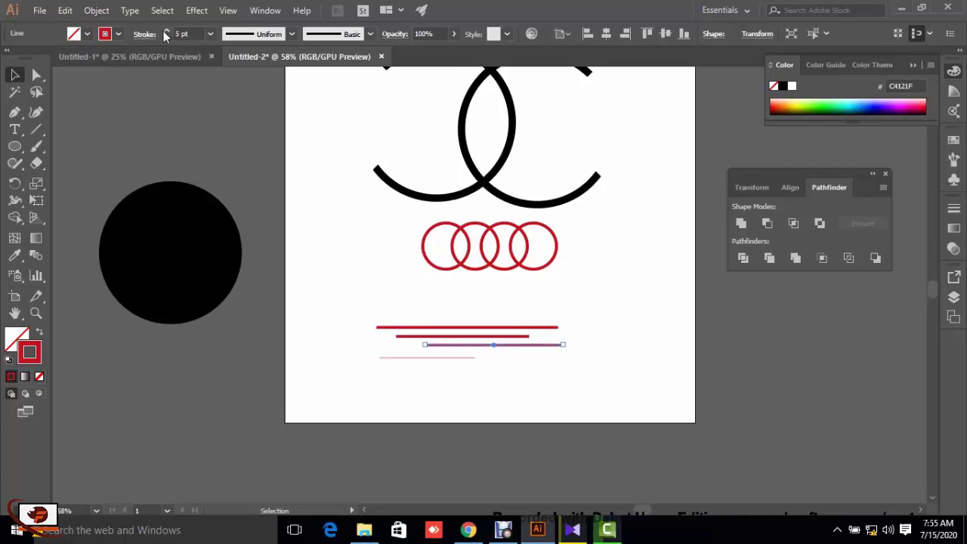
{"action": "left_click", "coordinate": [166, 31]}
{"action": "left_click", "coordinate": [166, 31]}
{"action": "left_click", "coordinate": [166, 36]}
{"action": "left_click", "coordinate": [166, 36]}
{"action": "left_click", "coordinate": [399, 357]}
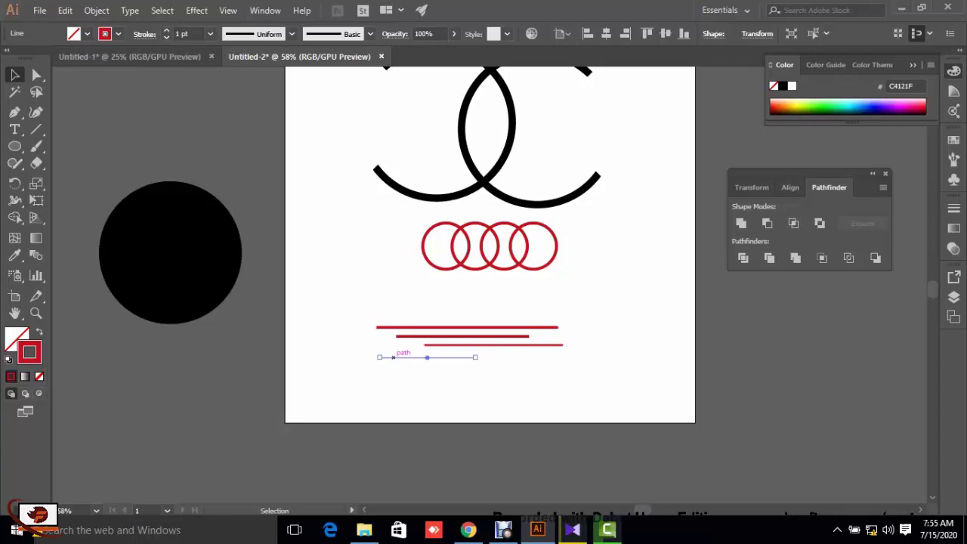
{"action": "left_click", "coordinate": [165, 32]}
{"action": "left_click", "coordinate": [166, 32]}
{"action": "left_click", "coordinate": [166, 31]}
{"action": "left_click", "coordinate": [168, 37]}
{"action": "key", "text": "ctrl+shift+a"}
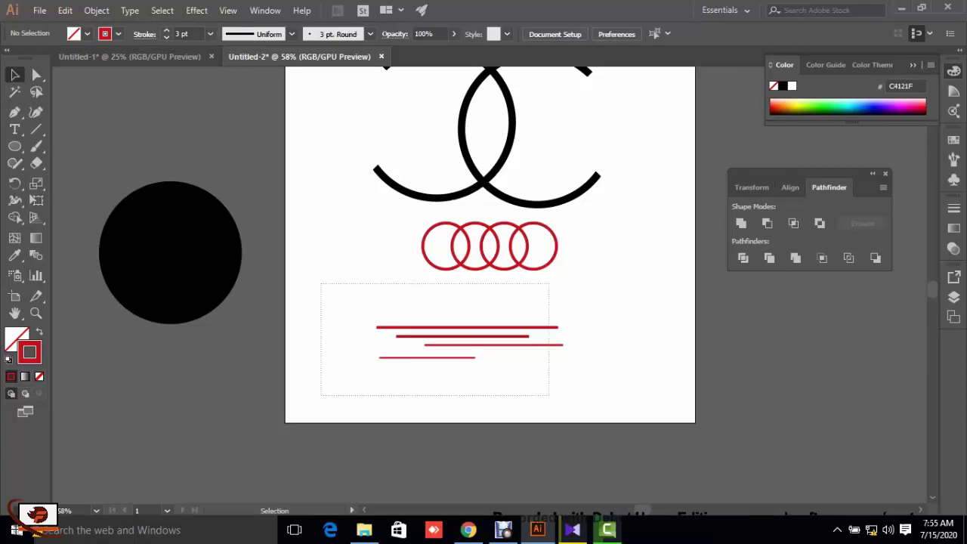
Select the four red lines, browse the brush libraries, then show the Brushes panel.
{"action": "left_click_drag", "start_coordinate": [320, 282], "coordinate": [548, 395]}
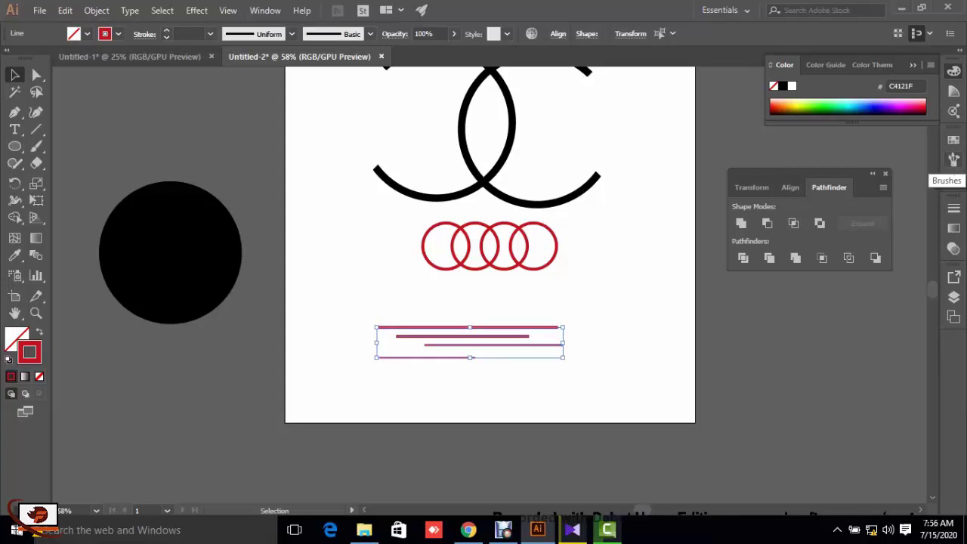
{"action": "left_click", "coordinate": [263, 11]}
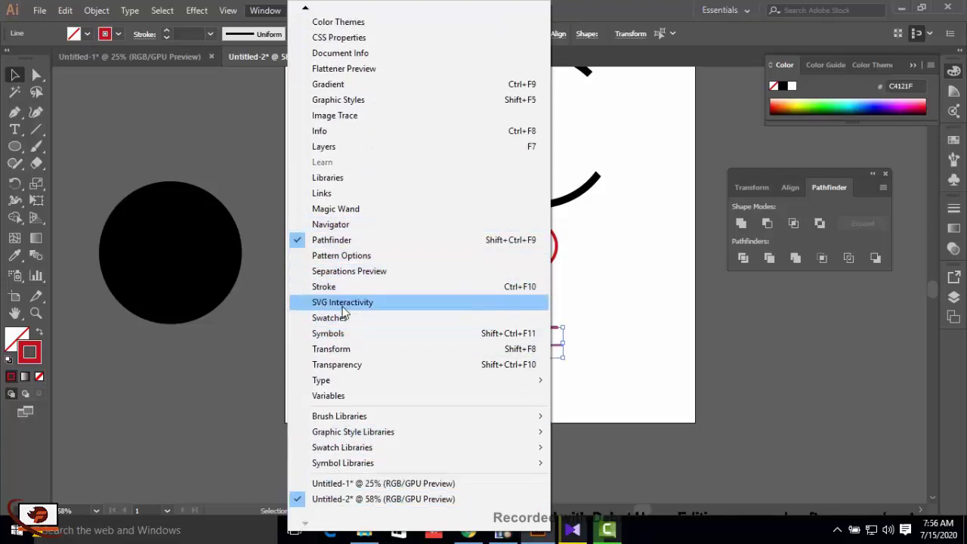
{"action": "mouse_move", "coordinate": [339, 416]}
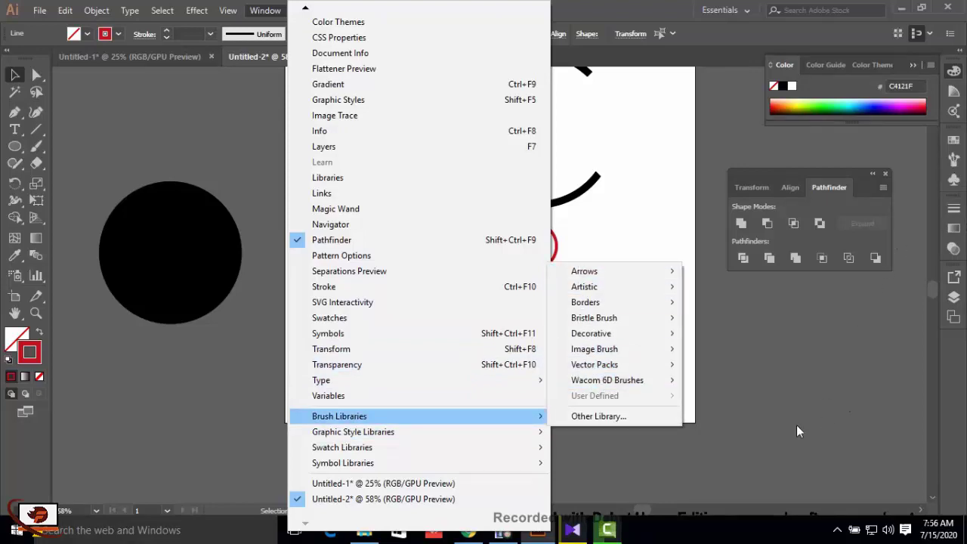
{"action": "left_click", "coordinate": [782, 409]}
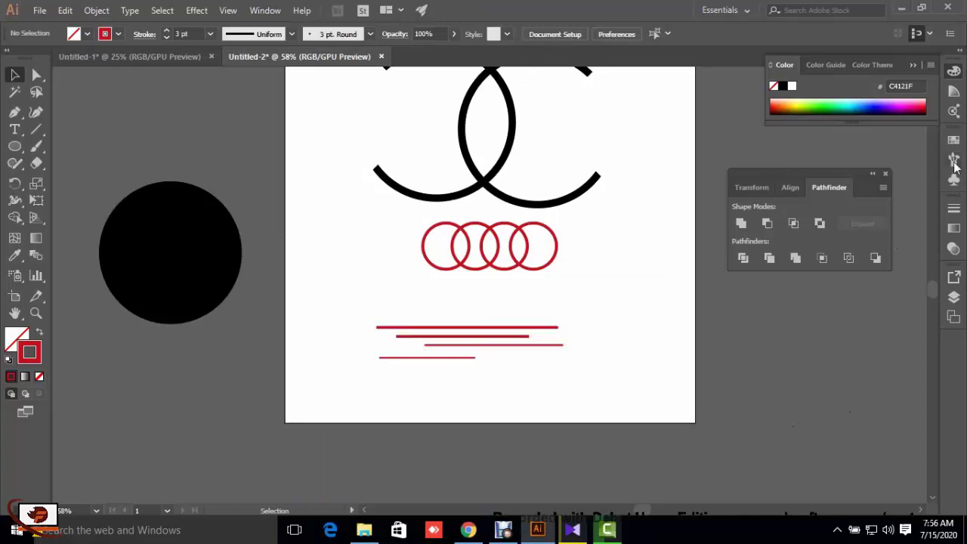
{"action": "left_click", "coordinate": [954, 160]}
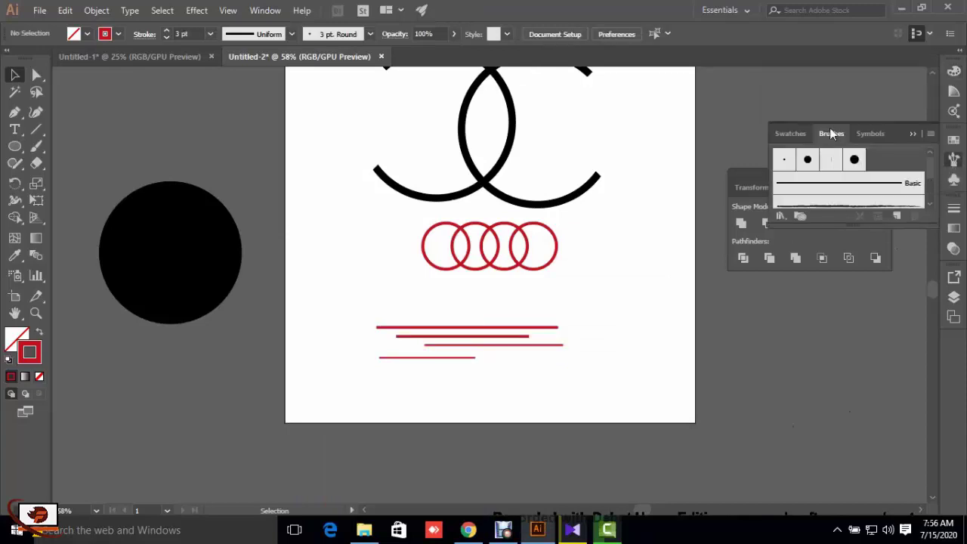
Dock the panels and drag the four red lines into Brushes as a new Art Brush.
{"action": "left_click_drag", "start_coordinate": [896, 126], "coordinate": [881, 76]}
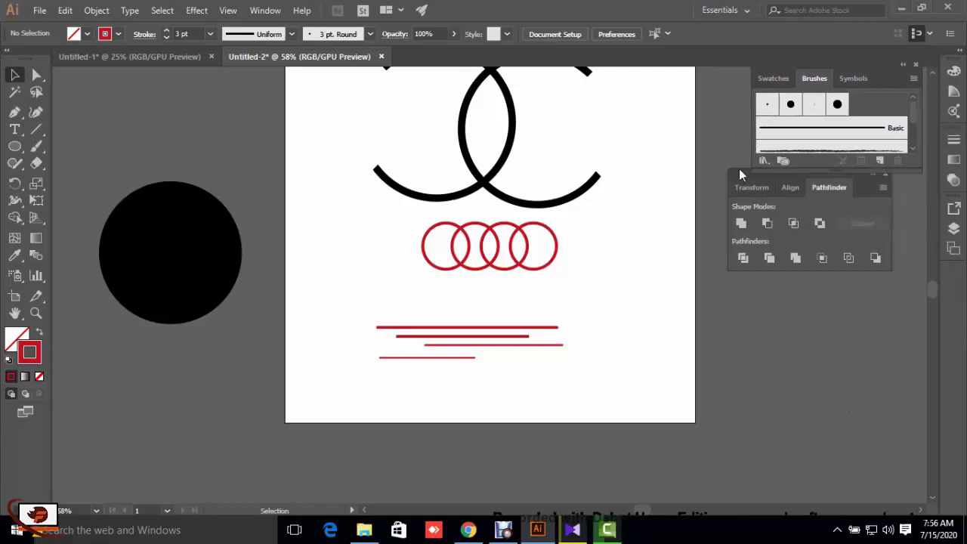
{"action": "mouse_move", "coordinate": [738, 171]}
{"action": "left_mouse_down"}
{"action": "mouse_move", "coordinate": [768, 176]}
{"action": "mouse_move", "coordinate": [759, 178]}
{"action": "left_mouse_up"}
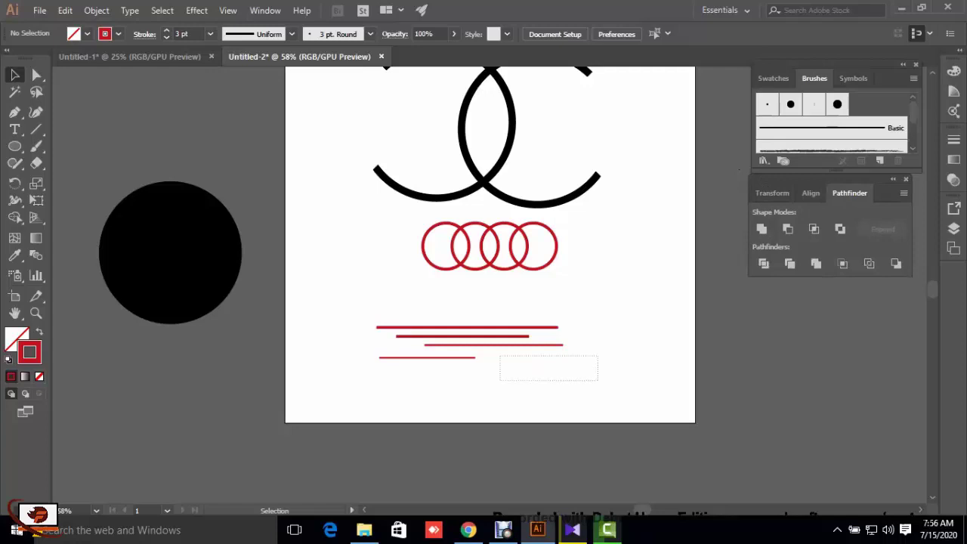
{"action": "left_click_drag", "start_coordinate": [500, 356], "coordinate": [376, 309]}
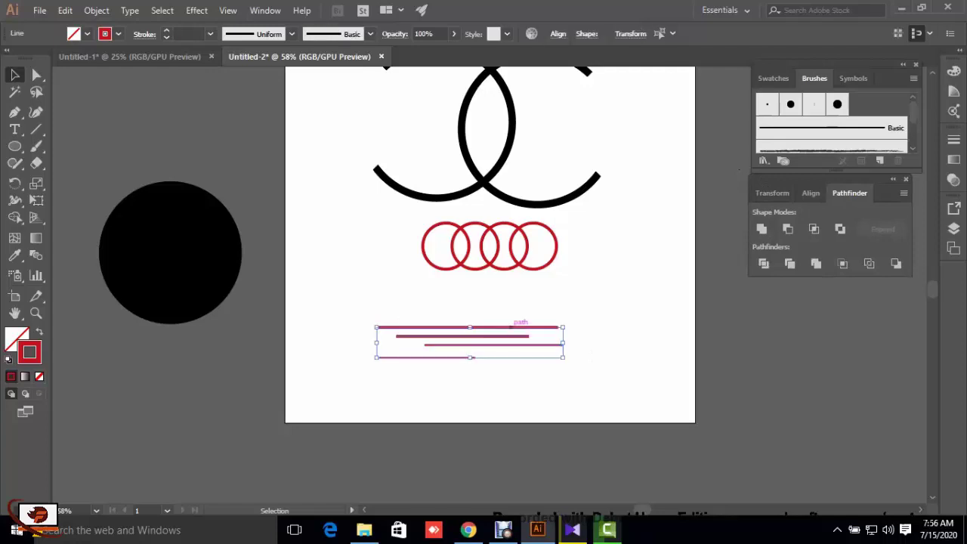
{"action": "left_click_drag", "start_coordinate": [520, 327], "coordinate": [820, 130]}
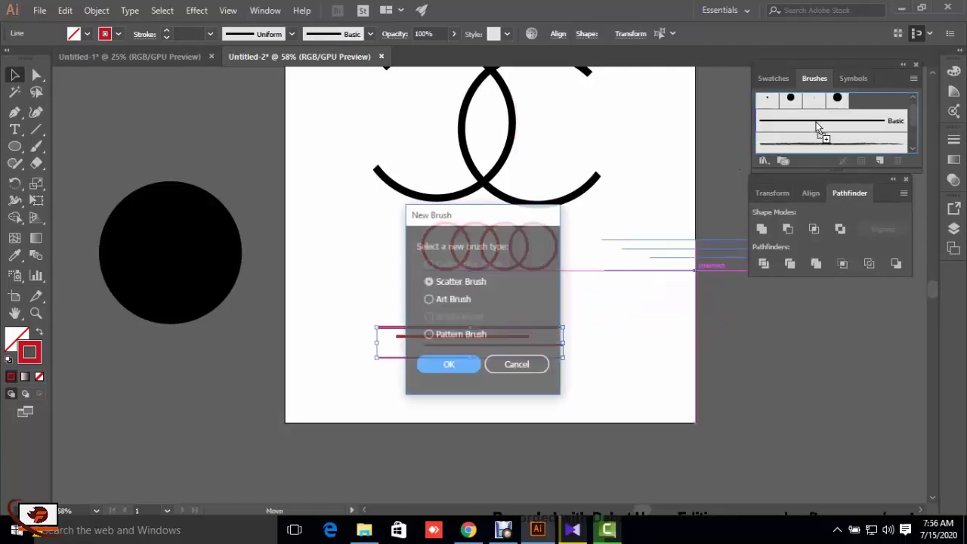
{"action": "left_click", "coordinate": [428, 299]}
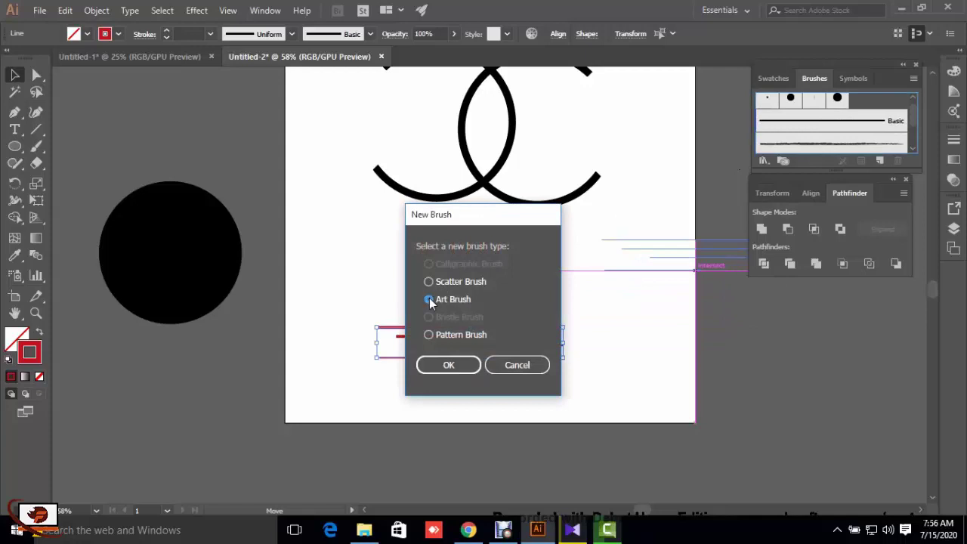
{"action": "left_click", "coordinate": [432, 361]}
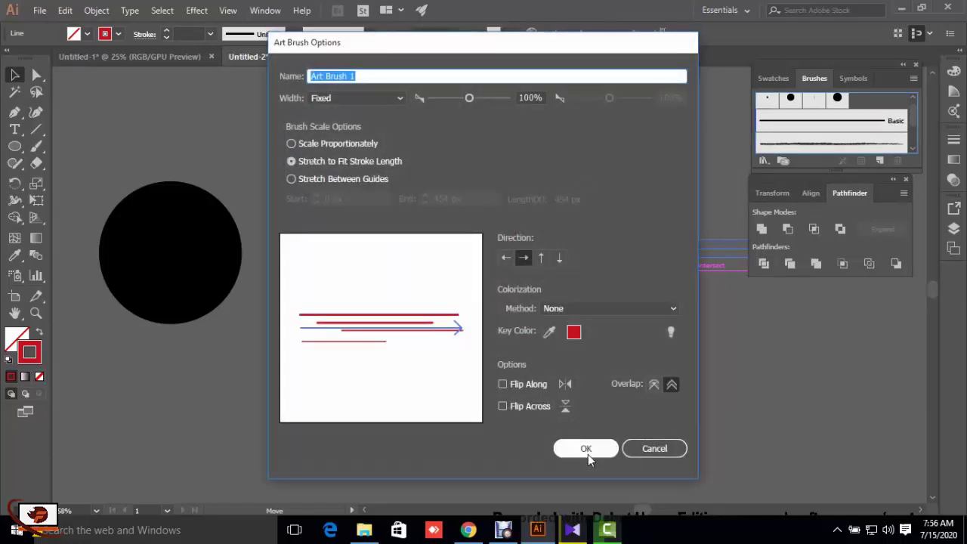
{"action": "left_click", "coordinate": [587, 450]}
Delete the original four red lines from the artboard.
{"action": "key", "text": "ctrl+shift+a"}
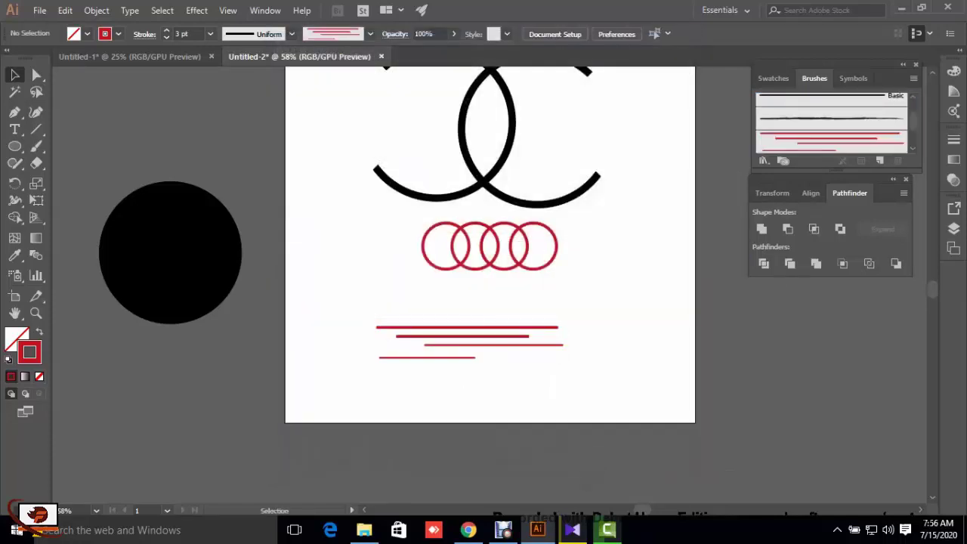
{"action": "left_click_drag", "start_coordinate": [346, 307], "coordinate": [691, 421]}
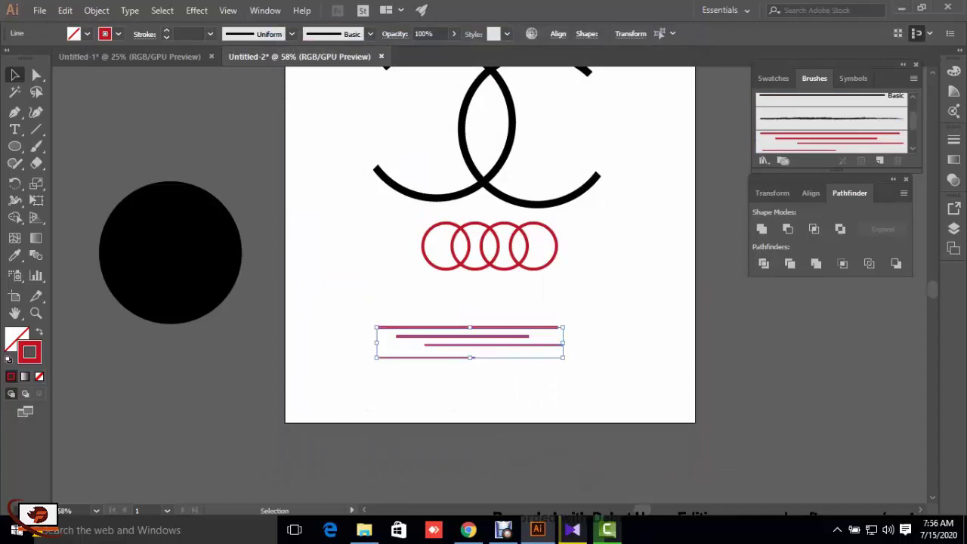
{"action": "key", "text": "Delete"}
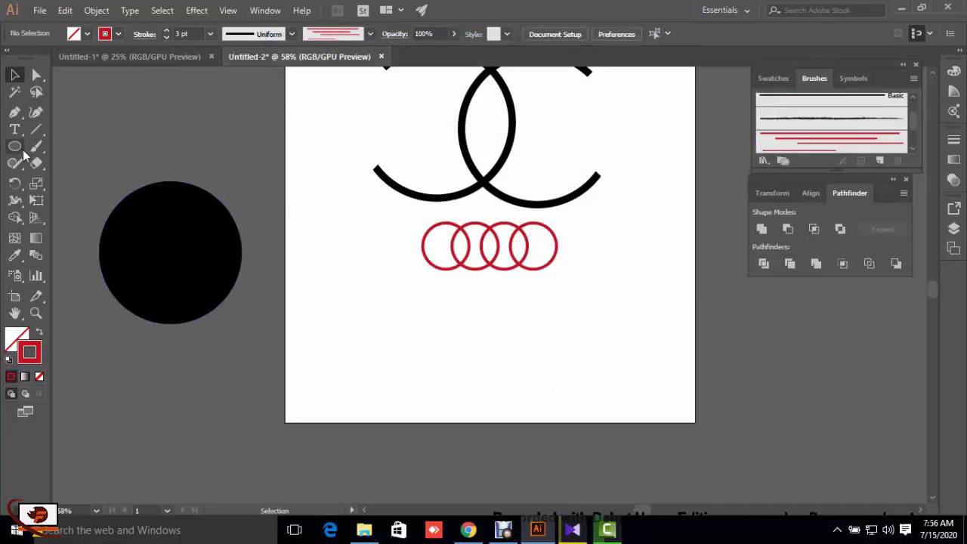
Draw a large circle below the red rings and apply Art Brush 1 to it.
{"action": "left_click", "coordinate": [15, 146]}
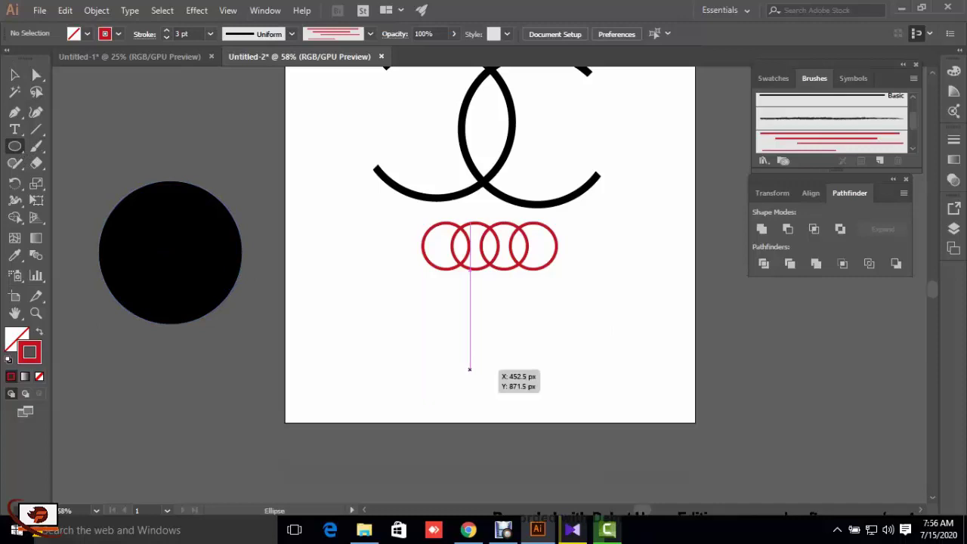
{"action": "mouse_move", "coordinate": [469, 369]}
{"action": "left_mouse_down"}
{"action": "mouse_move", "coordinate": [575, 475]}
{"action": "mouse_move", "coordinate": [540, 439]}
{"action": "left_mouse_up"}
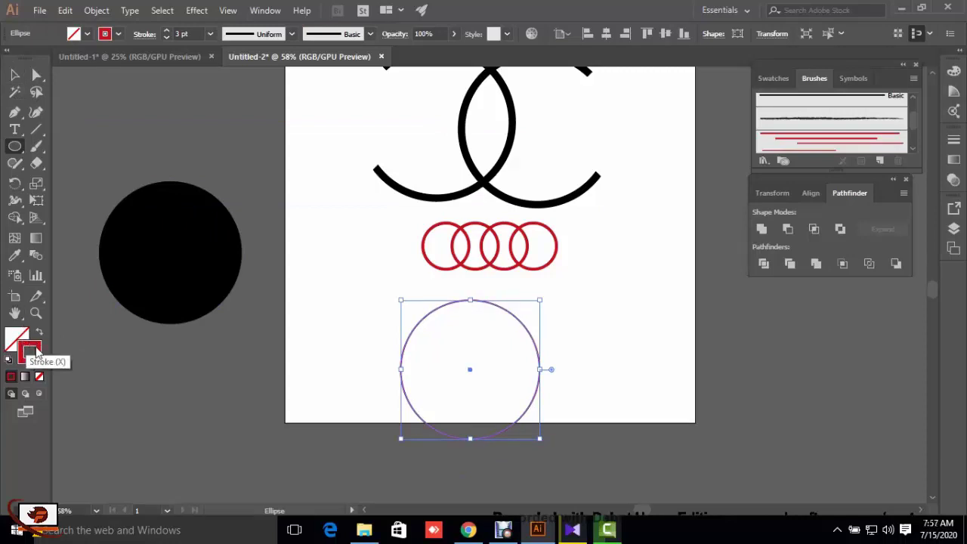
{"action": "left_click", "coordinate": [14, 74]}
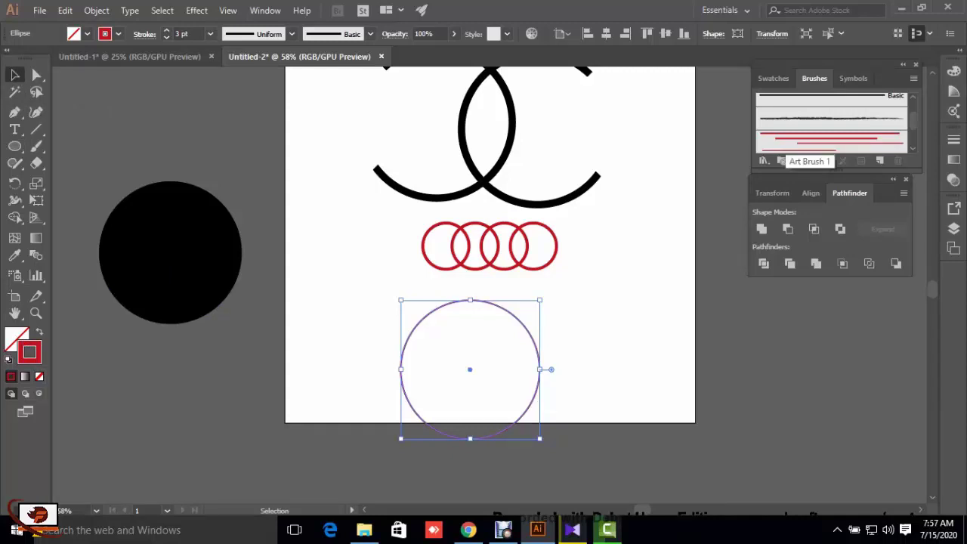
{"action": "left_click", "coordinate": [800, 142]}
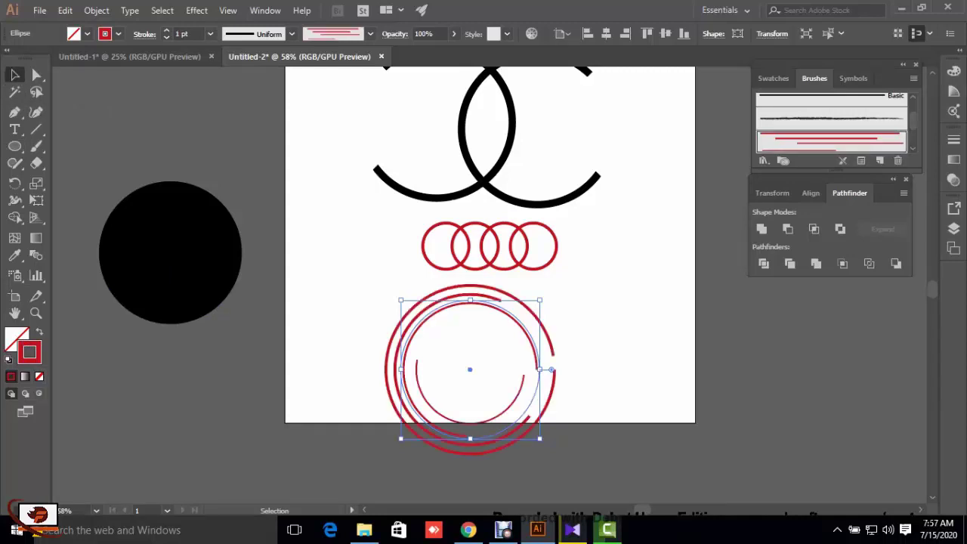
{"action": "key", "text": "ctrl+shift+a"}
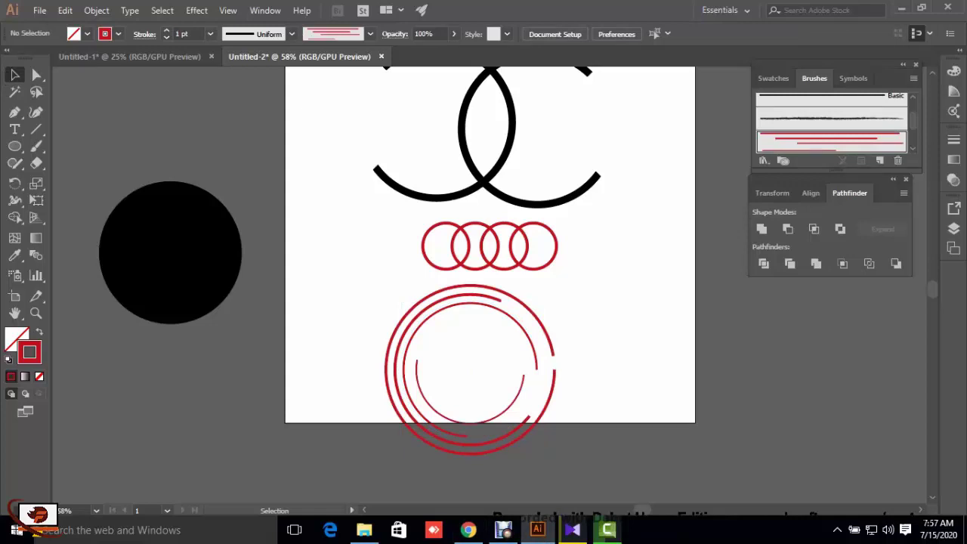
{"action": "scroll", "coordinate": [469, 333], "scroll_direction": "down", "scroll_amount": 2}
{"action": "scroll", "coordinate": [469, 332], "scroll_direction": "down", "scroll_amount": 2}
{"action": "scroll", "coordinate": [468, 332], "scroll_direction": "down", "scroll_amount": 3}
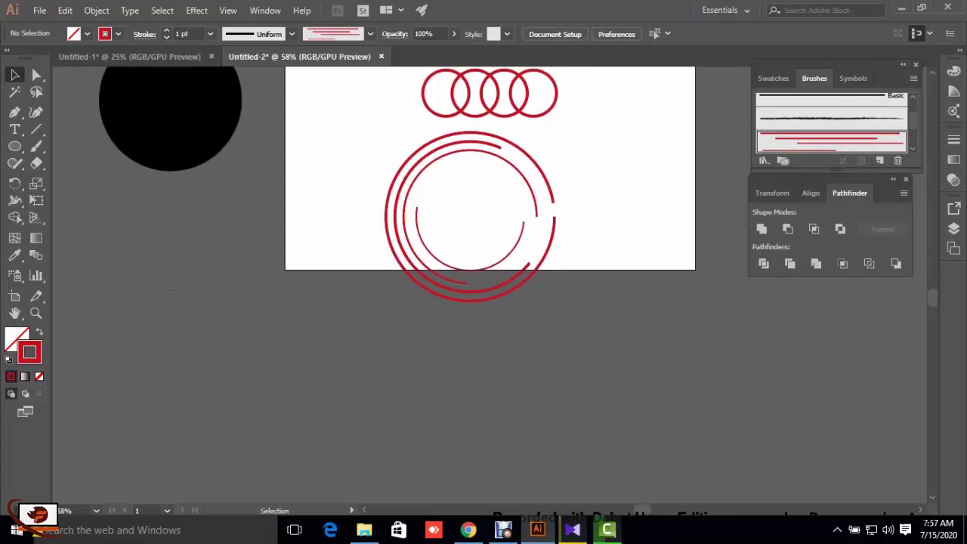
{"action": "scroll", "coordinate": [469, 214], "scroll_direction": "down", "scroll_amount": 1}
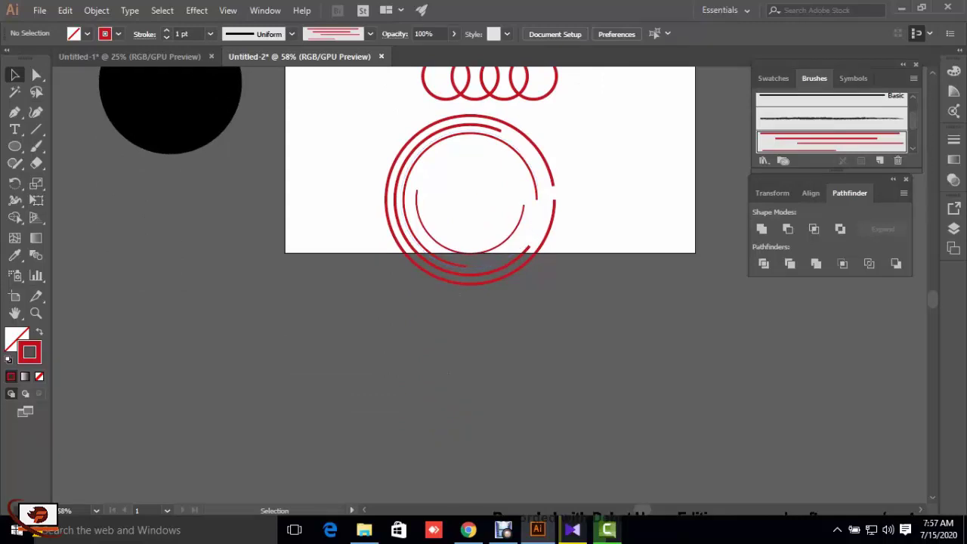
Move the red ring emblem down below the artboard.
{"action": "left_click_drag", "start_coordinate": [552, 199], "coordinate": [451, 378]}
{"action": "scroll", "coordinate": [451, 344], "scroll_direction": "down", "scroll_amount": 2}
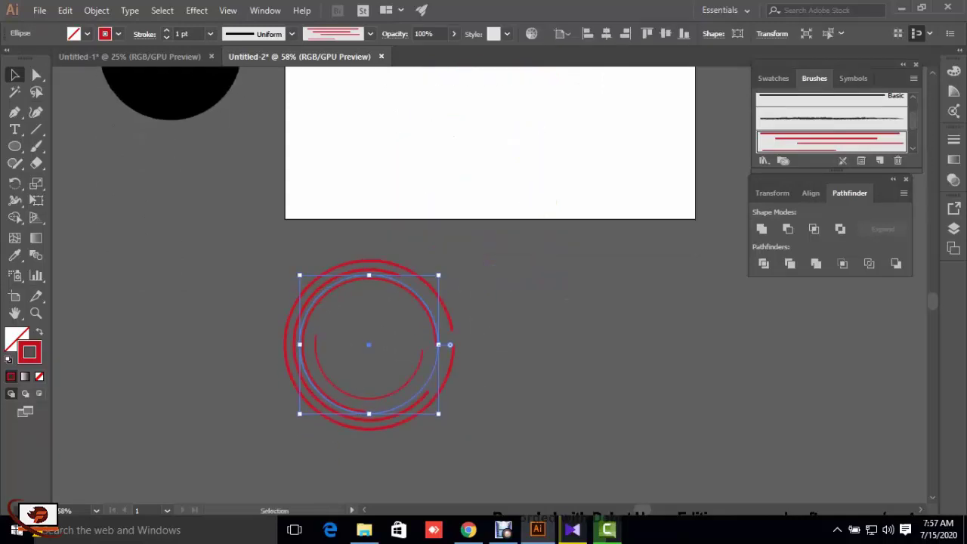
{"action": "scroll", "coordinate": [449, 345], "scroll_direction": "down", "scroll_amount": 1}
{"action": "left_click", "coordinate": [544, 287]}
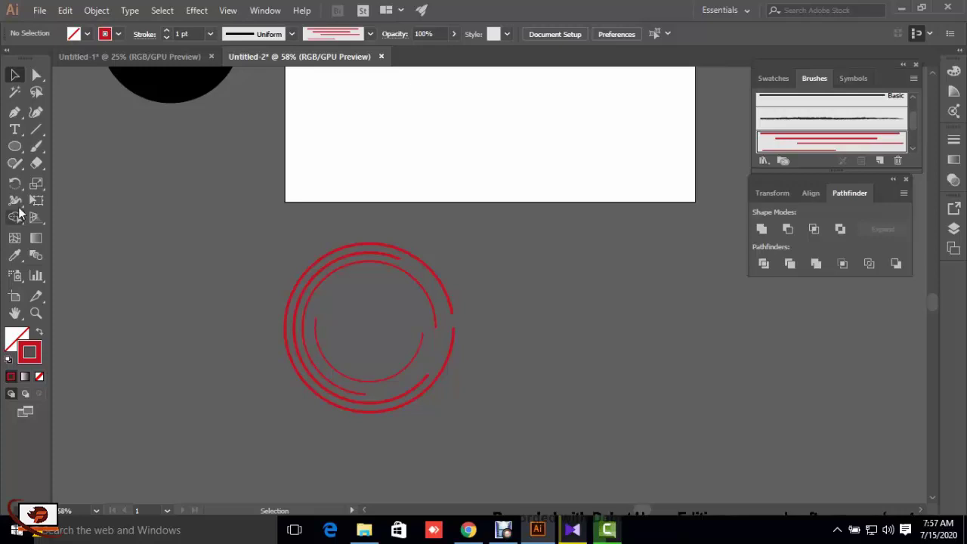
Draw a small circle with the Ellipse Tool to the left of the rings.
{"action": "left_click", "coordinate": [23, 148]}
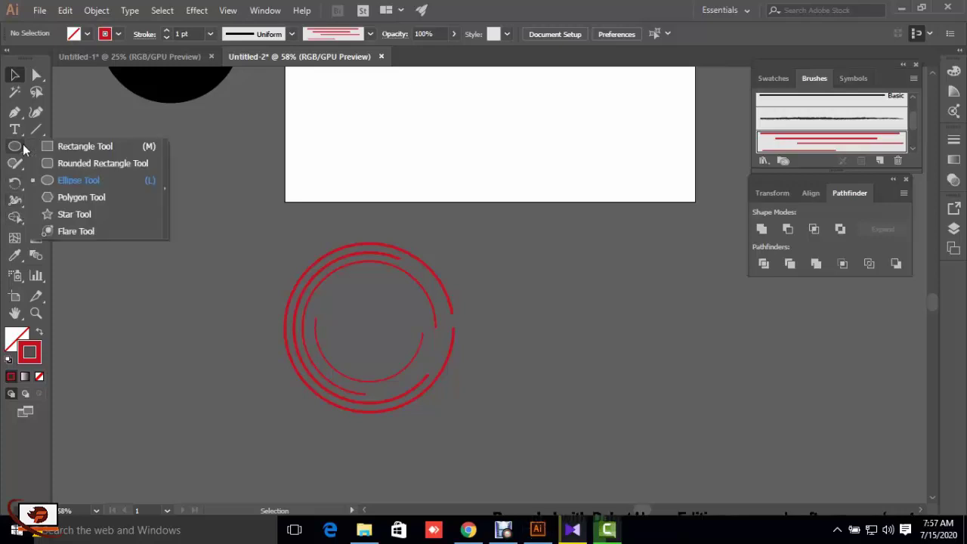
{"action": "left_click", "coordinate": [54, 180]}
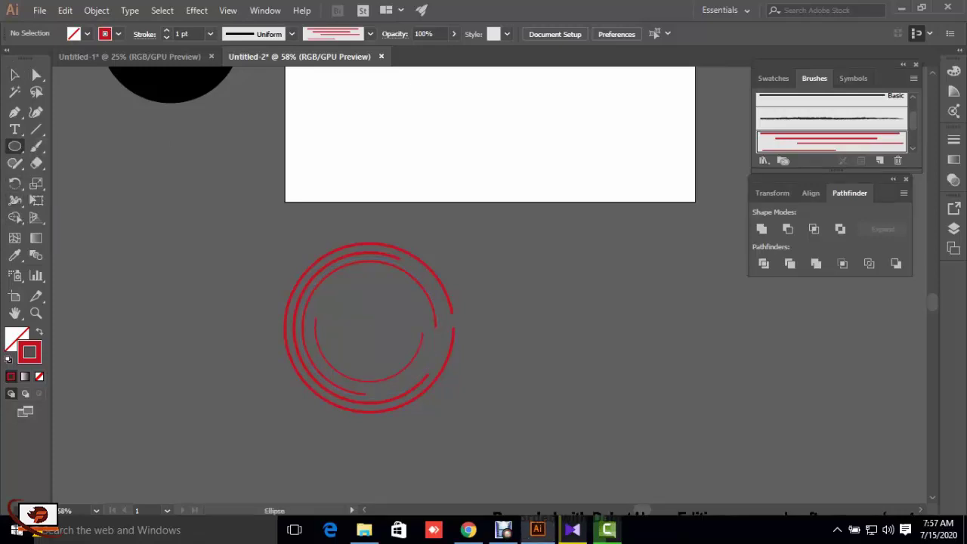
{"action": "left_click_drag", "start_coordinate": [81, 231], "coordinate": [100, 249]}
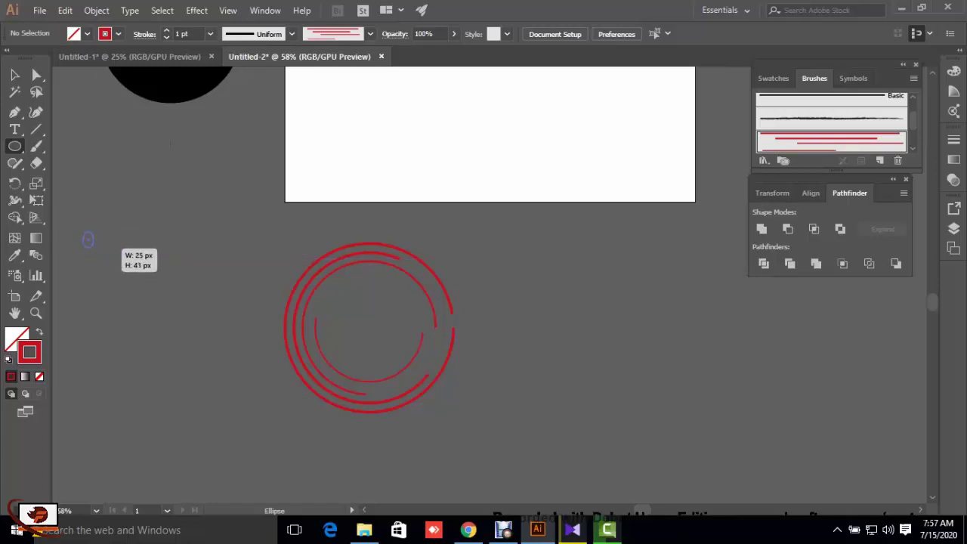
{"action": "left_click_drag", "start_coordinate": [99, 249], "coordinate": [127, 273]}
{"action": "key", "text": "Delete"}
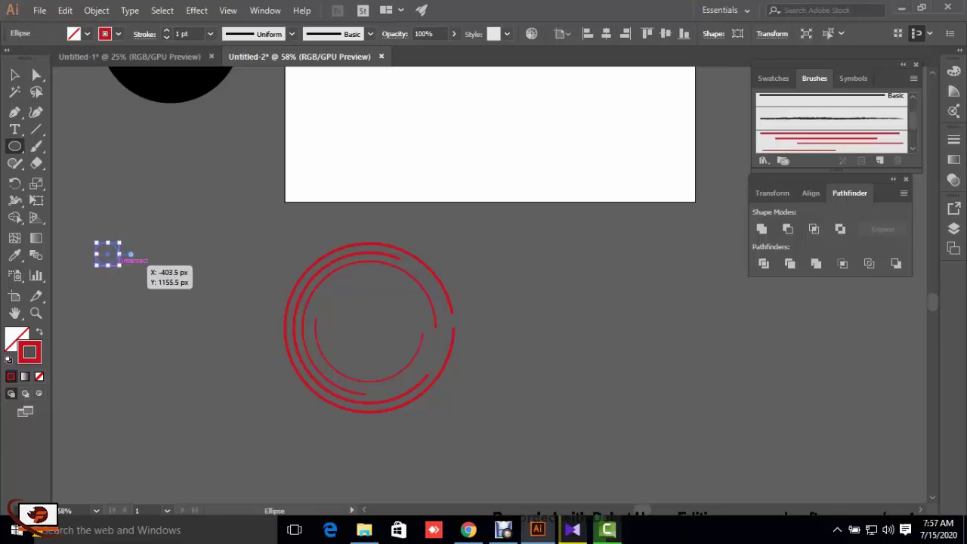
{"action": "left_click_drag", "start_coordinate": [127, 273], "coordinate": [119, 265]}
Swap the dot's fill and stroke and eyedropper solid black from the big circle.
{"action": "left_click", "coordinate": [38, 332]}
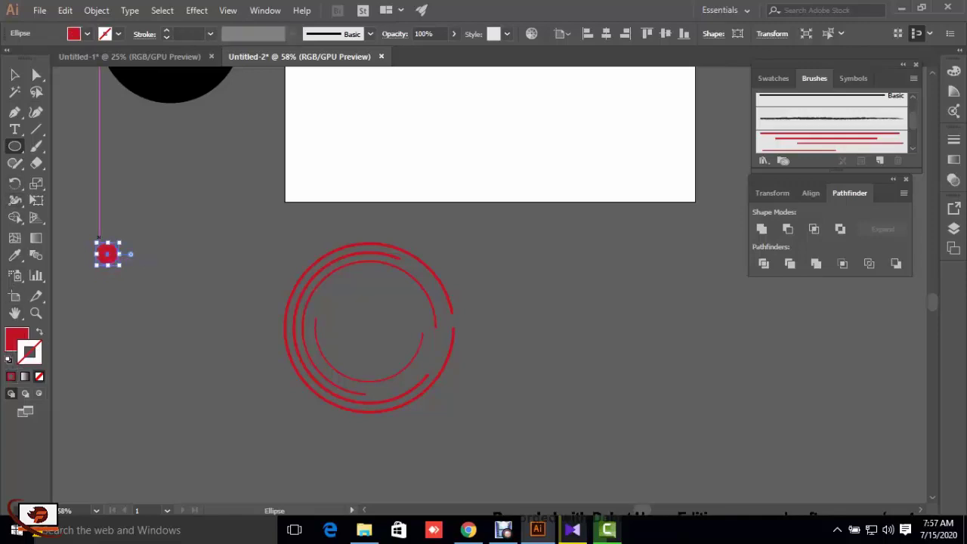
{"action": "left_click", "coordinate": [15, 75]}
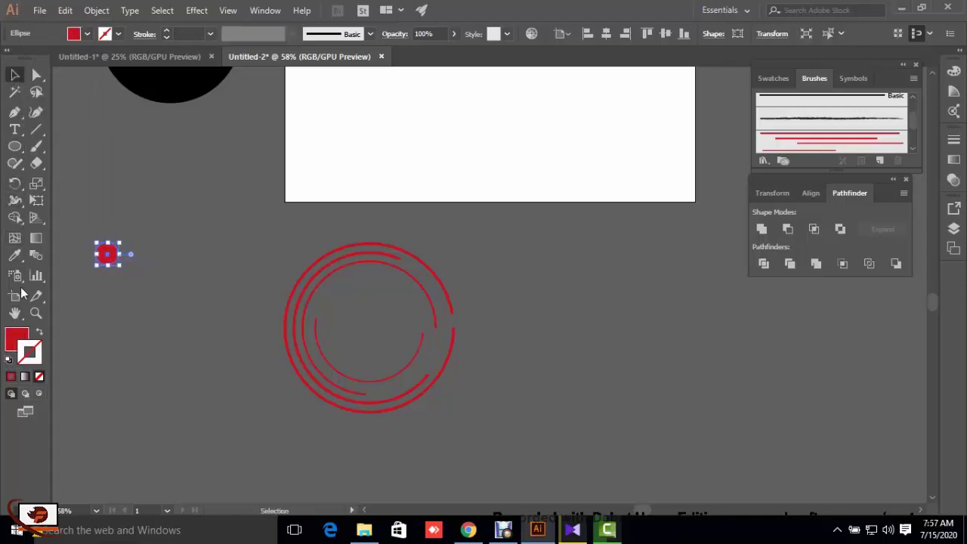
{"action": "left_click", "coordinate": [14, 256]}
{"action": "left_click", "coordinate": [170, 85]}
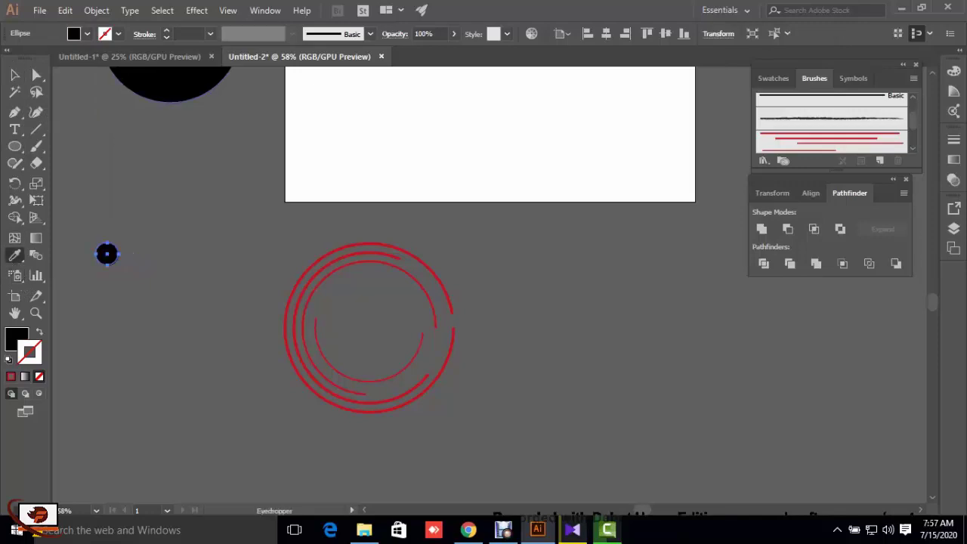
{"action": "left_click", "coordinate": [14, 75]}
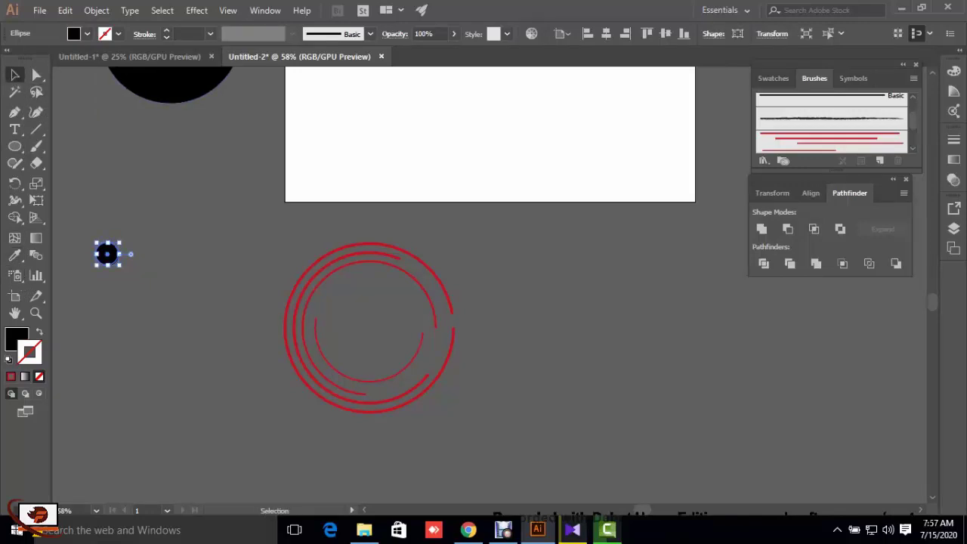
{"action": "left_click", "coordinate": [151, 287]}
{"action": "left_click", "coordinate": [106, 253]}
Place the black dot on the red rings and nudge it slightly up.
{"action": "mouse_move", "coordinate": [97, 264]}
{"action": "left_mouse_down"}
{"action": "mouse_move", "coordinate": [107, 253]}
{"action": "mouse_move", "coordinate": [397, 259]}
{"action": "left_mouse_up"}
{"action": "key", "text": "ctrl+shift+a"}
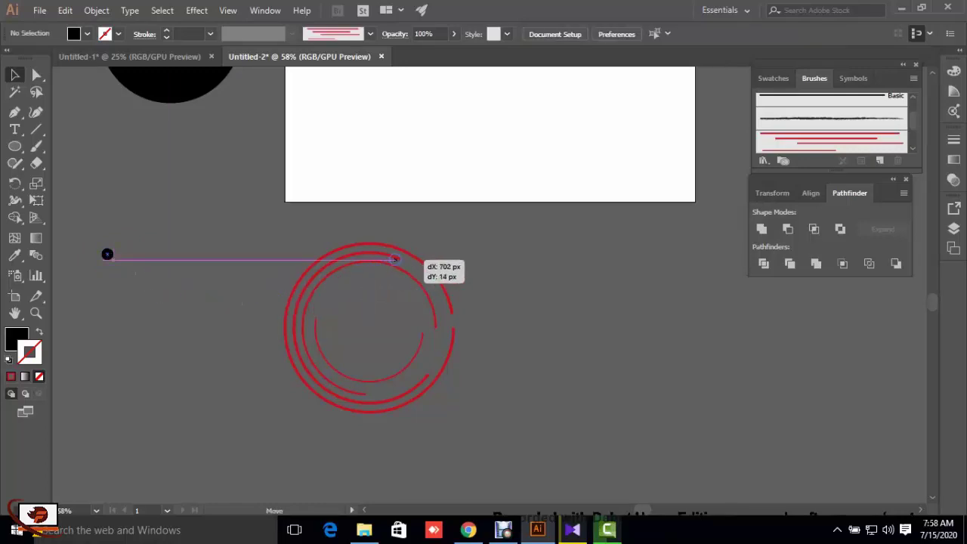
{"action": "left_click_drag", "start_coordinate": [397, 259], "coordinate": [398, 260]}
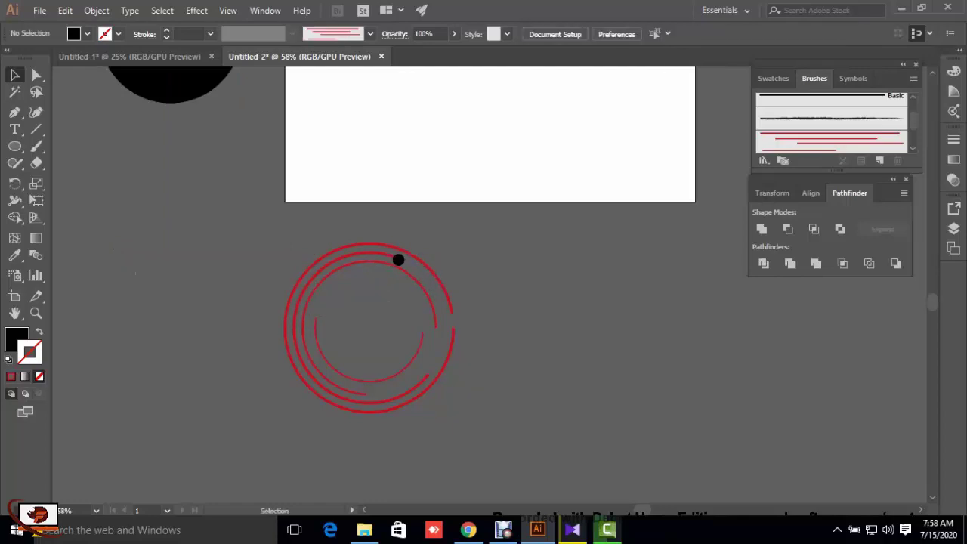
{"action": "key", "text": "ctrl+plus"}
{"action": "key", "text": "ctrl+plus"}
{"action": "key", "text": "ctrl+plus"}
{"action": "key", "text": "ctrl+plus"}
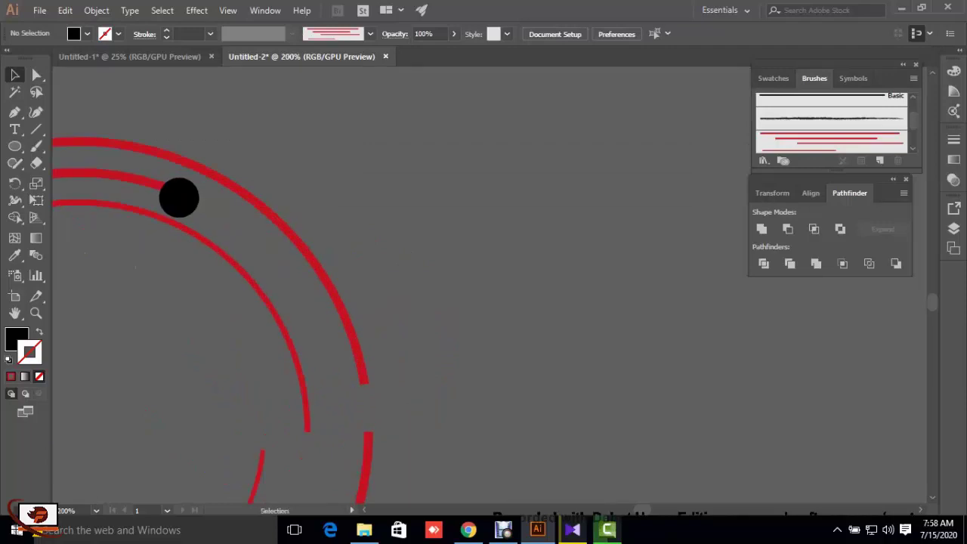
{"action": "left_click_drag", "start_coordinate": [179, 198], "coordinate": [443, 111]}
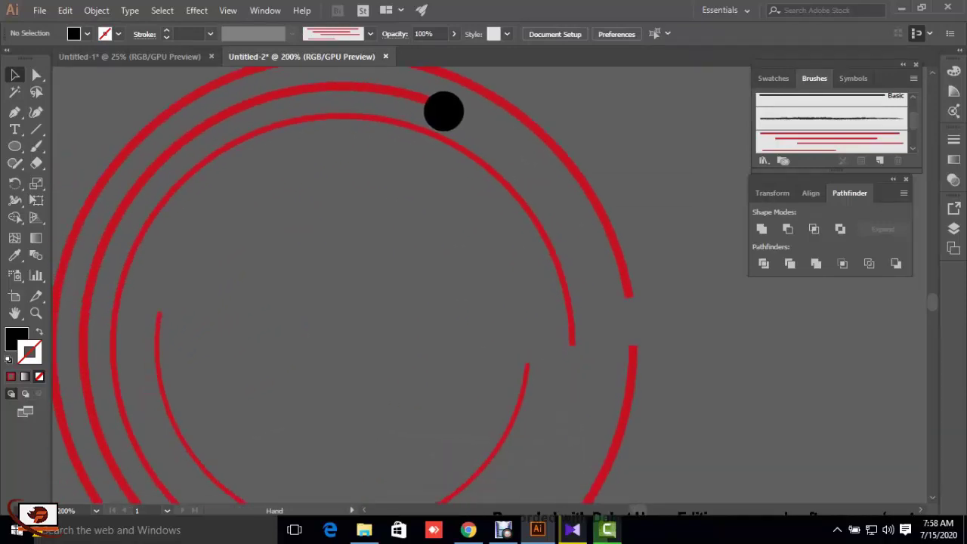
{"action": "left_click", "coordinate": [443, 110]}
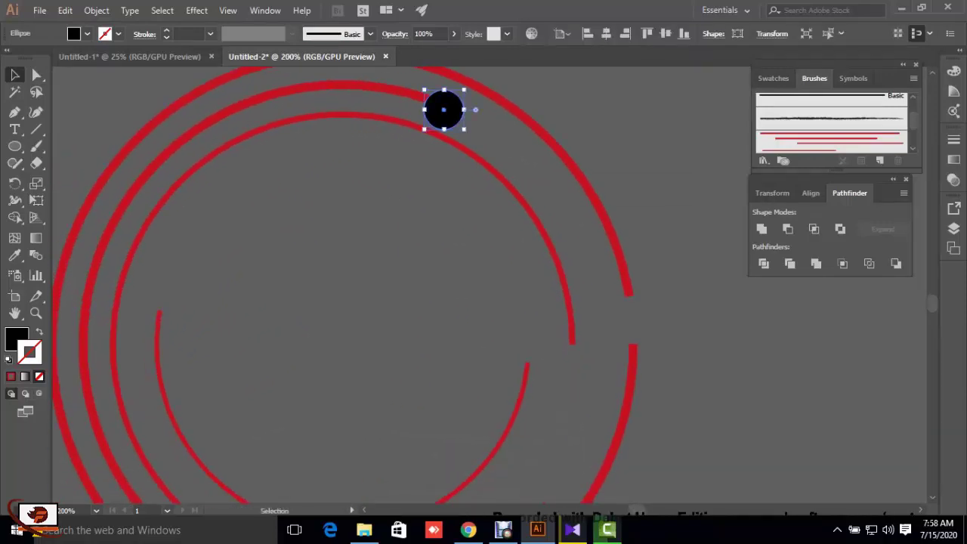
{"action": "key", "text": "Up"}
{"action": "key", "text": "Up"}
{"action": "key", "text": "Up"}
{"action": "key", "text": "ctrl+shift+a"}
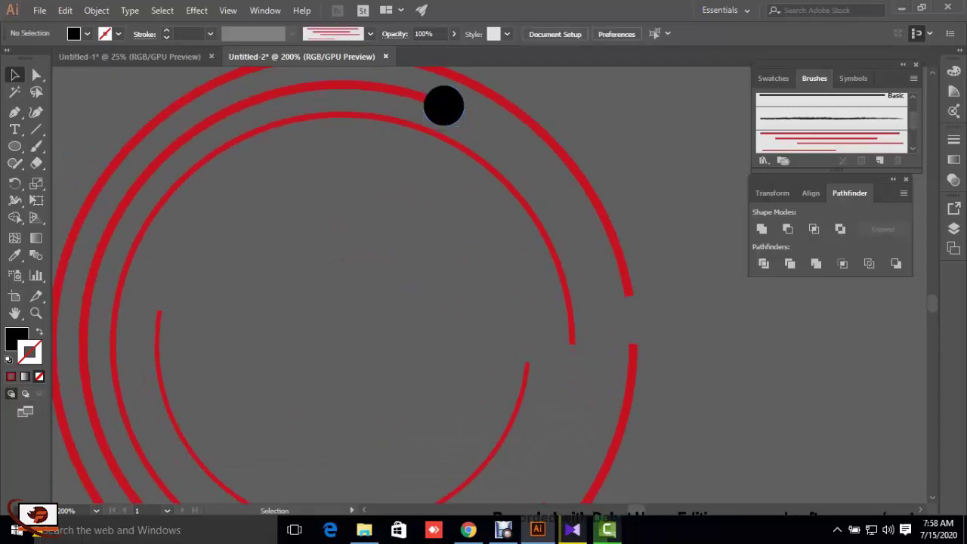
{"action": "scroll", "coordinate": [340, 288], "scroll_direction": "down", "scroll_amount": 1}
{"action": "scroll", "coordinate": [340, 287], "scroll_direction": "down", "scroll_amount": 1}
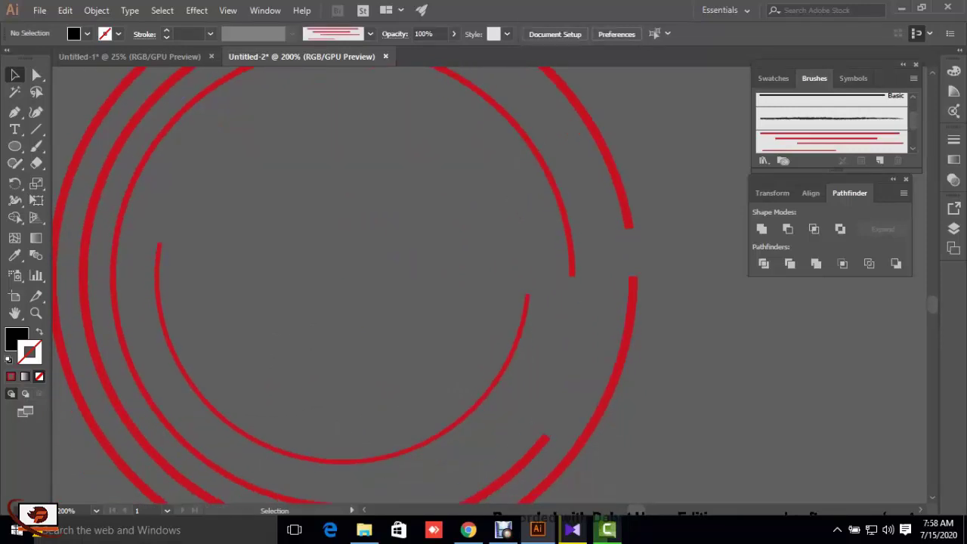
{"action": "scroll", "coordinate": [340, 287], "scroll_direction": "up", "scroll_amount": 1}
{"action": "scroll", "coordinate": [340, 287], "scroll_direction": "down", "scroll_amount": 1}
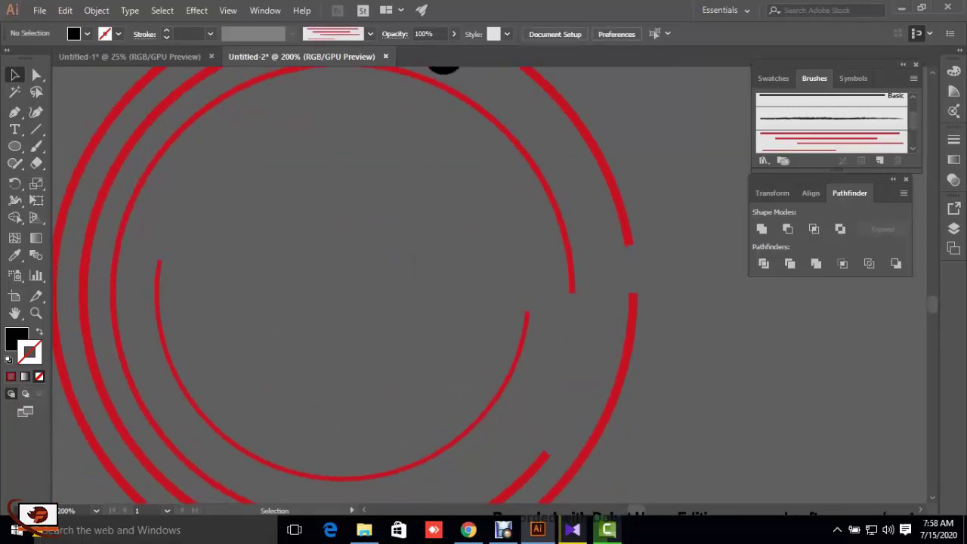
{"action": "scroll", "coordinate": [340, 287], "scroll_direction": "up", "scroll_amount": 1}
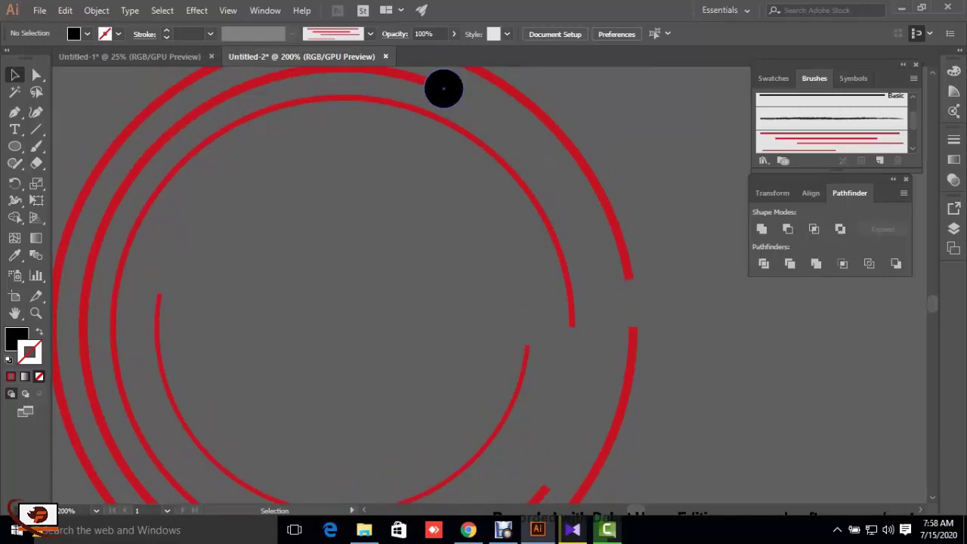
Copy the dot onto the inner ring's end and a lower arc end, then zoom out.
{"action": "mouse_move", "coordinate": [443, 89]}
{"action": "left_mouse_down", "text": "alt"}
{"action": "mouse_move", "coordinate": [159, 292]}
{"action": "mouse_move", "coordinate": [523, 344]}
{"action": "left_mouse_up", "text": "alt"}
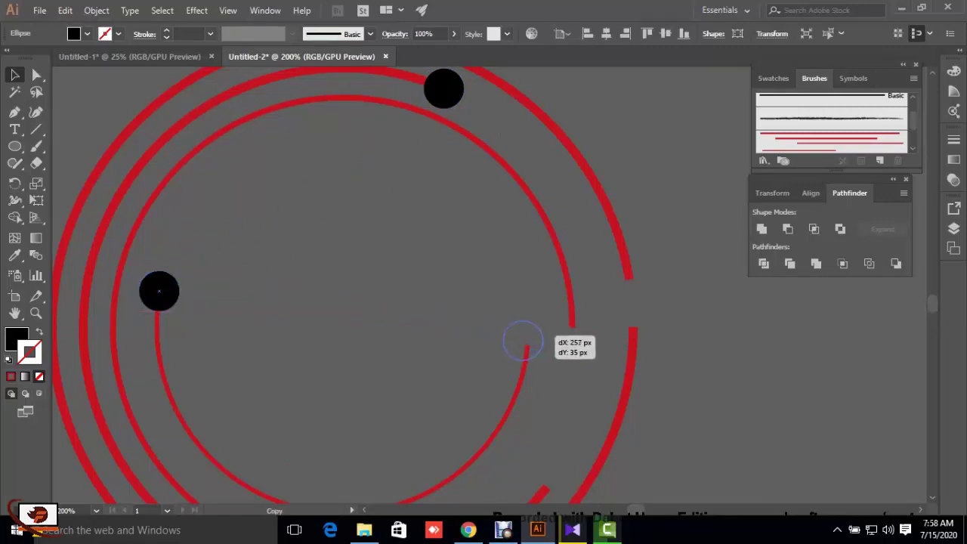
{"action": "left_click_drag", "start_coordinate": [523, 344], "coordinate": [524, 343], "text": "alt"}
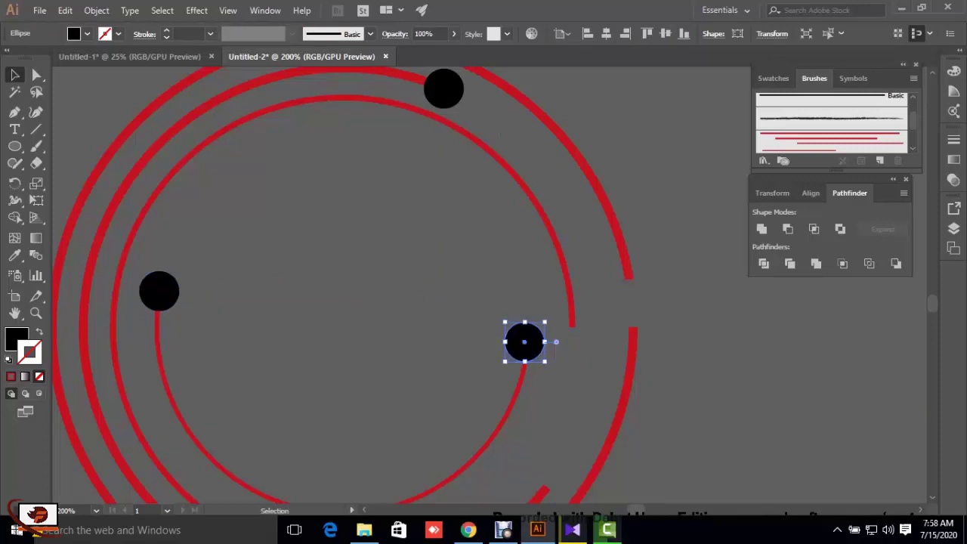
{"action": "scroll", "coordinate": [314, 275], "scroll_direction": "down", "scroll_amount": 3}
{"action": "key", "text": "ctrl+shift+a"}
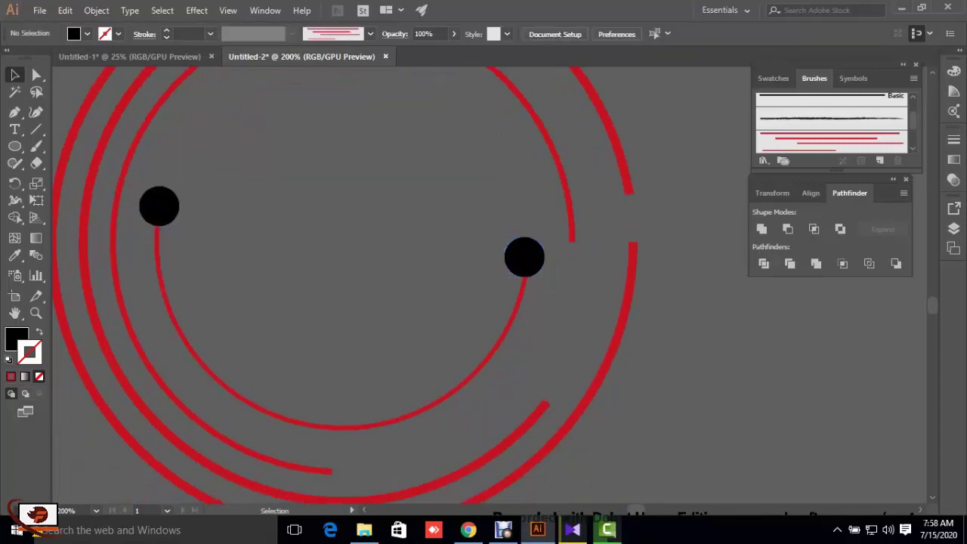
{"action": "left_click_drag", "start_coordinate": [525, 257], "coordinate": [332, 471]}
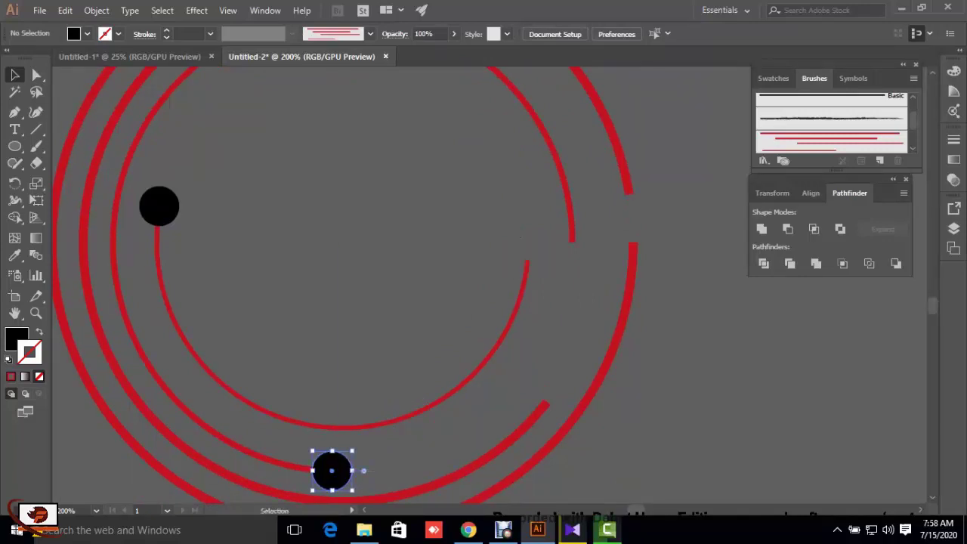
{"action": "key", "text": "ctrl+shift+a"}
{"action": "scroll", "coordinate": [344, 286], "scroll_direction": "up", "scroll_amount": 3}
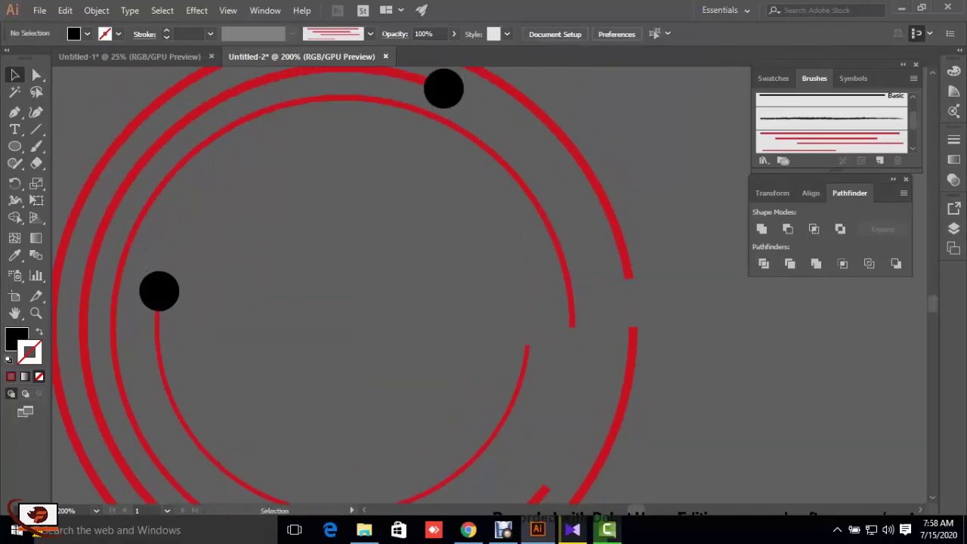
{"action": "scroll", "coordinate": [344, 285], "scroll_direction": "down", "scroll_amount": 3}
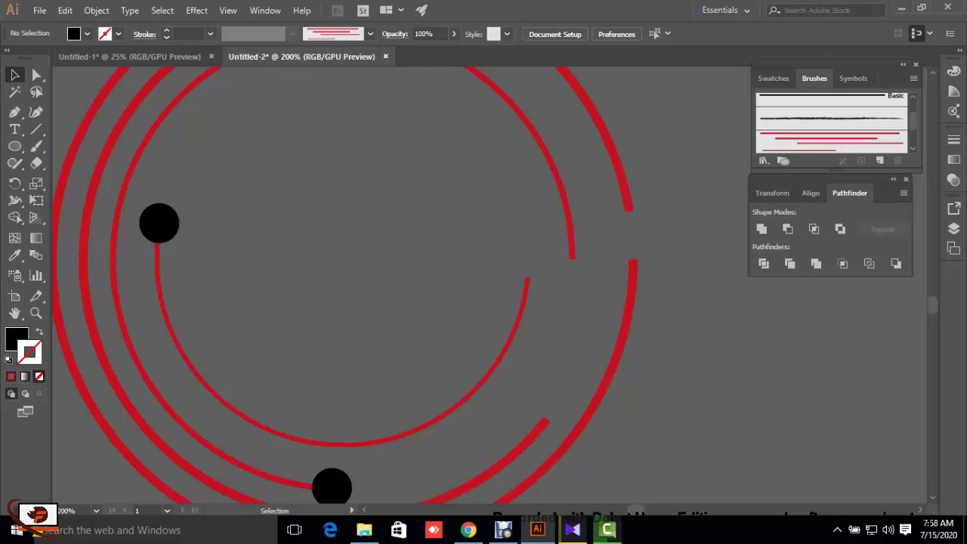
{"action": "key", "text": "ctrl+minus"}
{"action": "key", "text": "ctrl+minus"}
{"action": "key", "text": "ctrl+minus"}
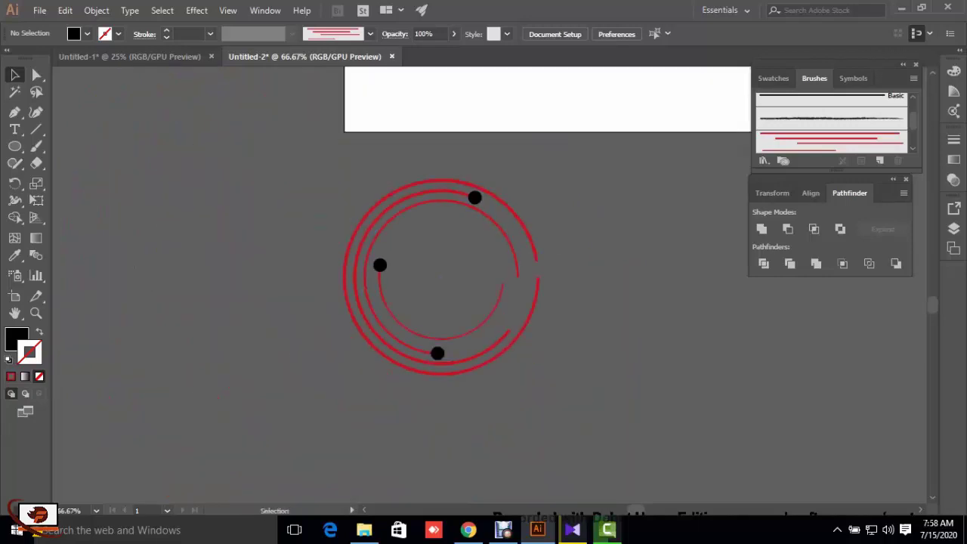
Expand the rings' appearance into shapes and draw a horizontal line across their lower right.
{"action": "left_click", "coordinate": [390, 338]}
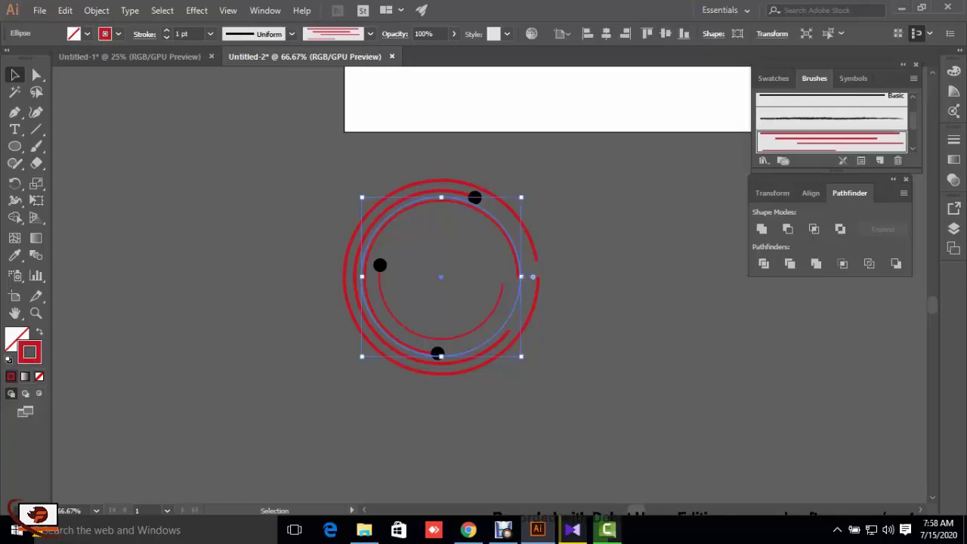
{"action": "left_click", "coordinate": [98, 13]}
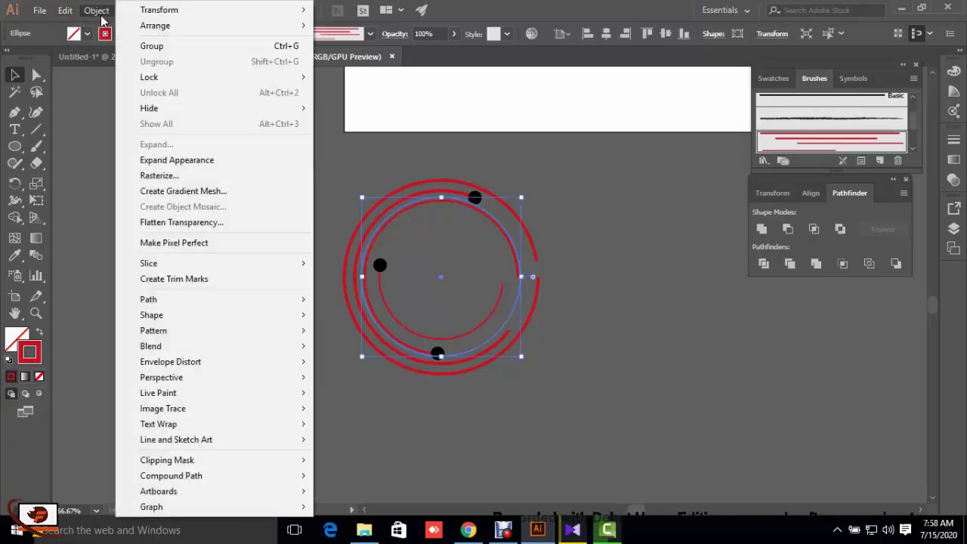
{"action": "left_click", "coordinate": [160, 160]}
{"action": "key", "text": "ctrl+shift+a"}
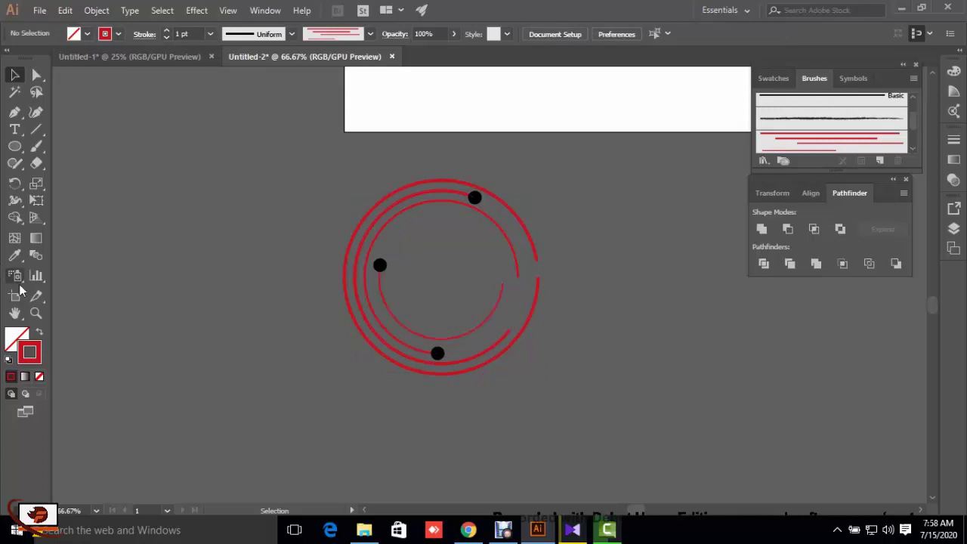
{"action": "left_click", "coordinate": [36, 129]}
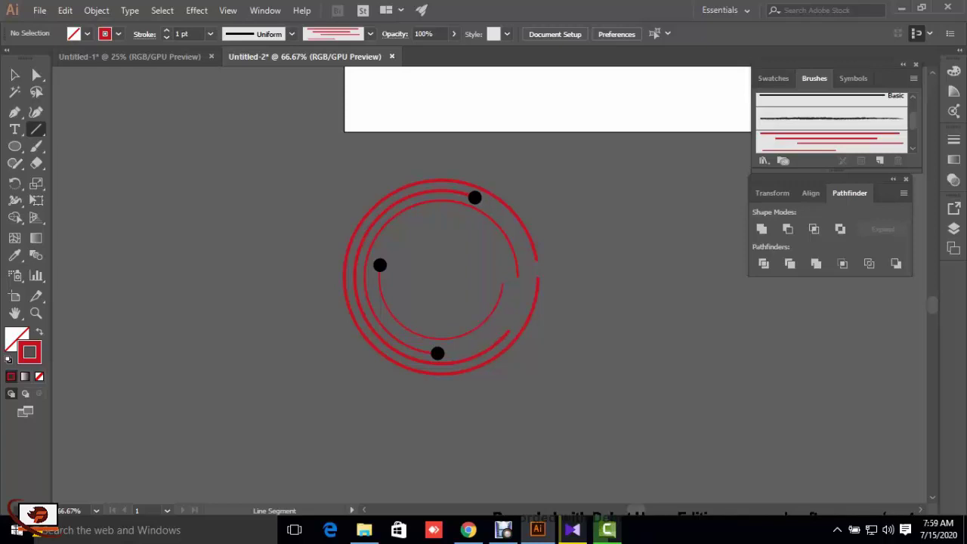
{"action": "left_click_drag", "start_coordinate": [463, 308], "coordinate": [677, 307]}
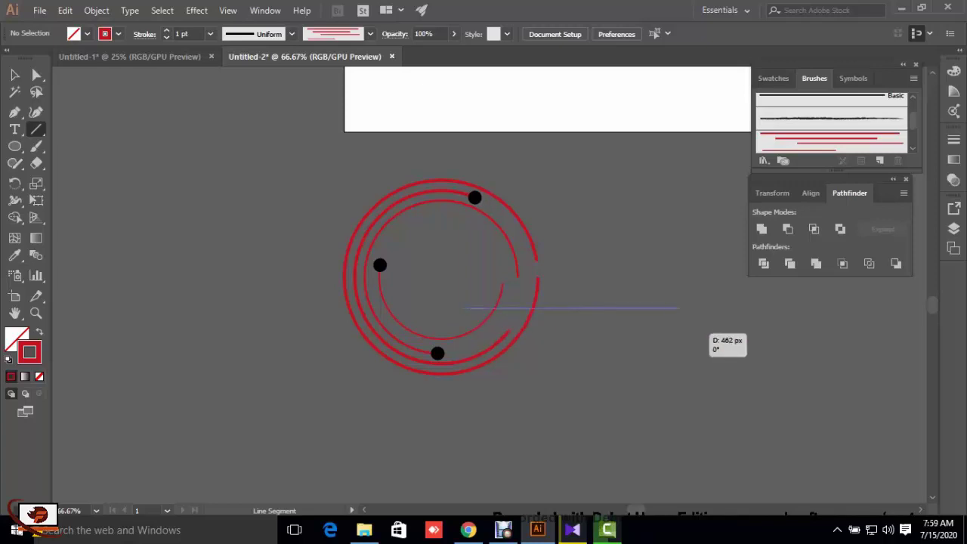
Draw a second, higher line and Shape Builder-erase the ring arcs between the two lines.
{"action": "left_click_drag", "start_coordinate": [481, 231], "coordinate": [643, 232]}
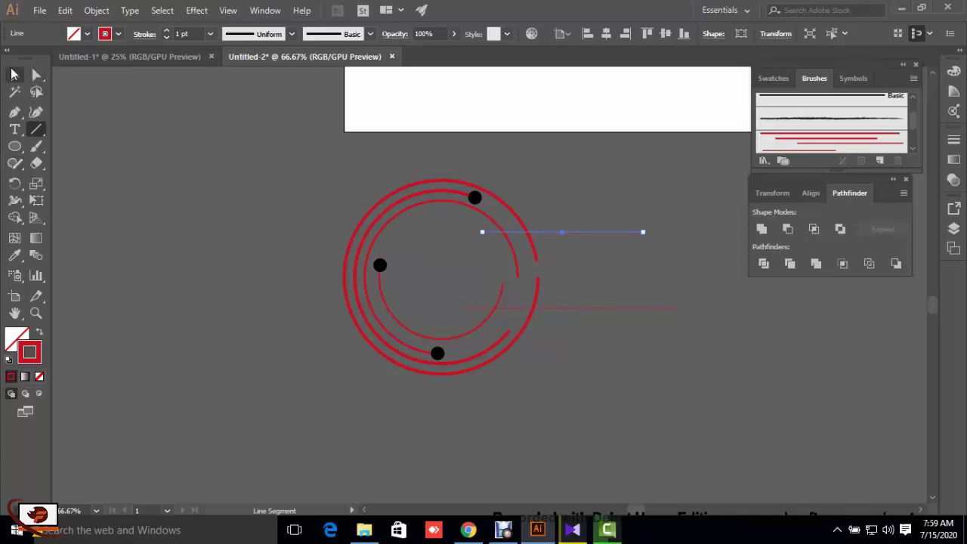
{"action": "left_click", "coordinate": [15, 74]}
{"action": "key", "text": "ctrl+shift+a"}
{"action": "key", "text": "ctrl+a"}
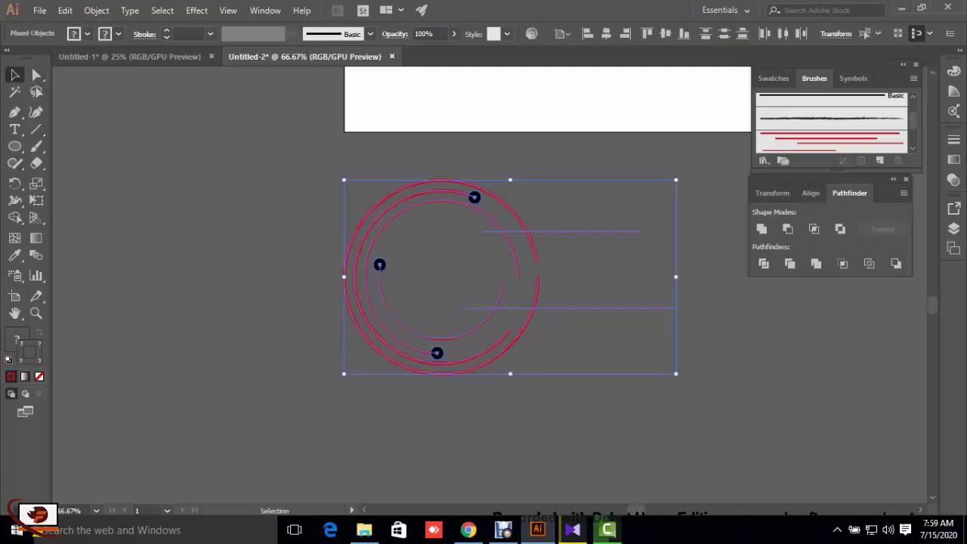
{"action": "left_click", "coordinate": [20, 223]}
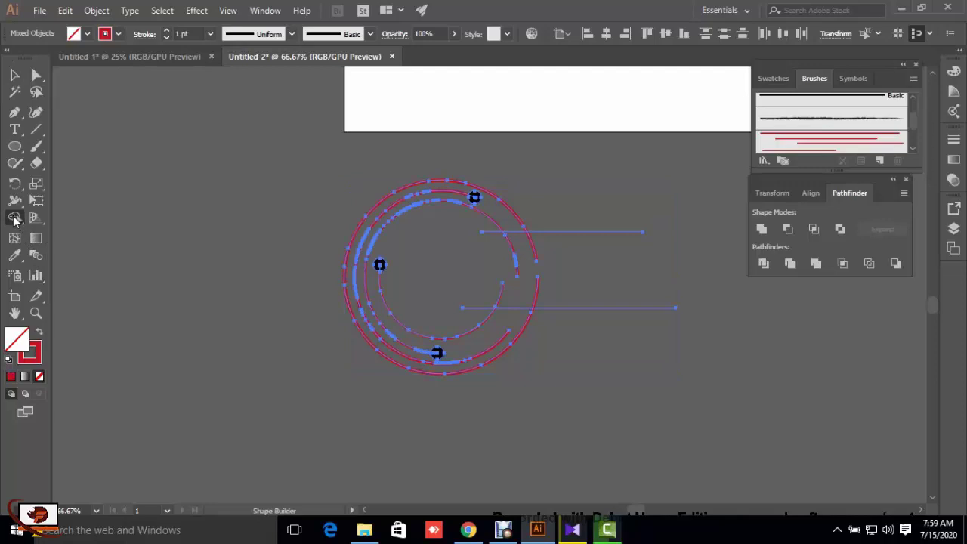
{"action": "left_click", "coordinate": [14, 220]}
{"action": "left_click", "coordinate": [110, 220]}
{"action": "left_click_drag", "start_coordinate": [469, 260], "coordinate": [582, 295]}
Delete the two horizontal cutting lines.
{"action": "left_click", "coordinate": [14, 75]}
{"action": "key", "text": "ctrl+shift+a"}
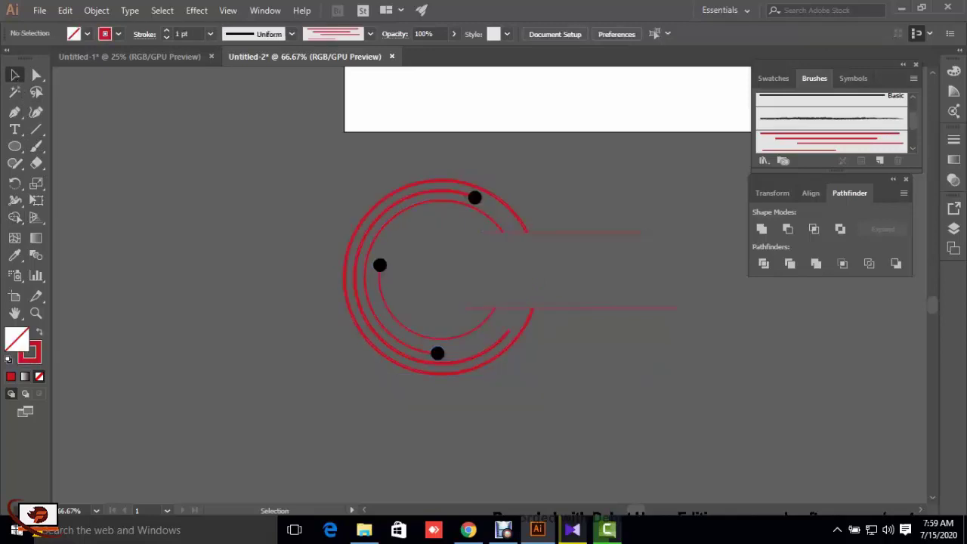
{"action": "left_click", "coordinate": [575, 233]}
{"action": "key", "text": "Delete"}
{"action": "scroll", "coordinate": [548, 264], "scroll_direction": "up", "scroll_amount": 3}
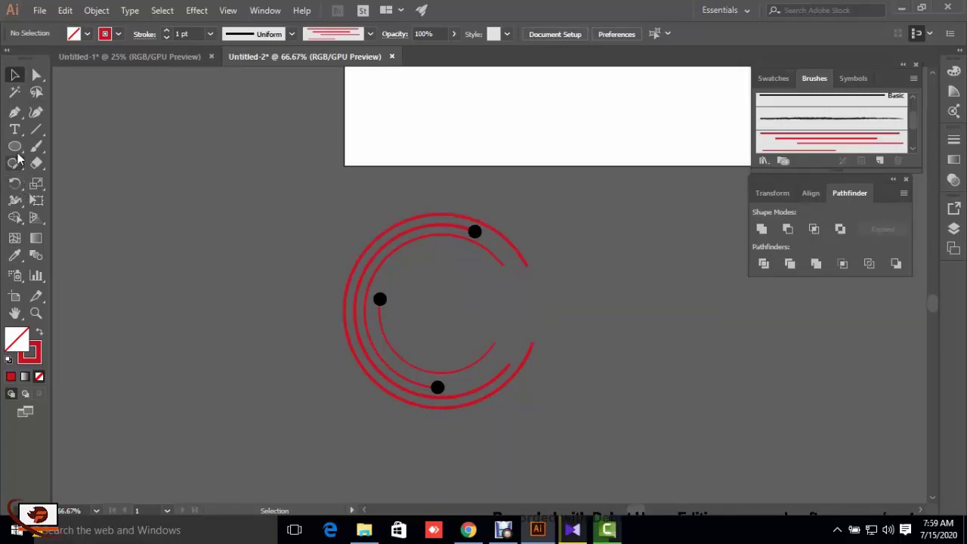
Type 'Trandago' at 145.34 pt inside the rings and move it across the emblem's right side.
{"action": "left_click", "coordinate": [15, 129]}
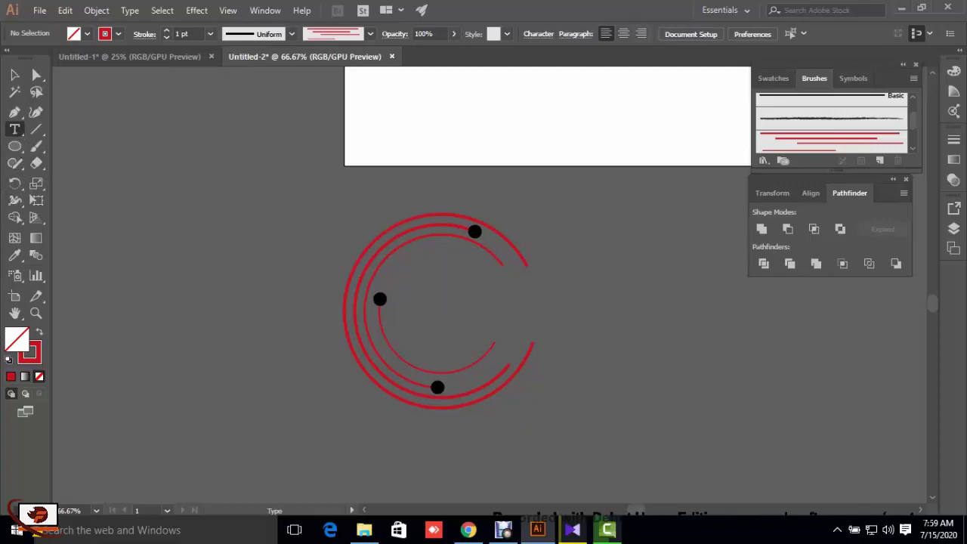
{"action": "left_click", "coordinate": [416, 299]}
{"action": "key", "text": "BackSpace"}
{"action": "type", "text": "Trendego"}
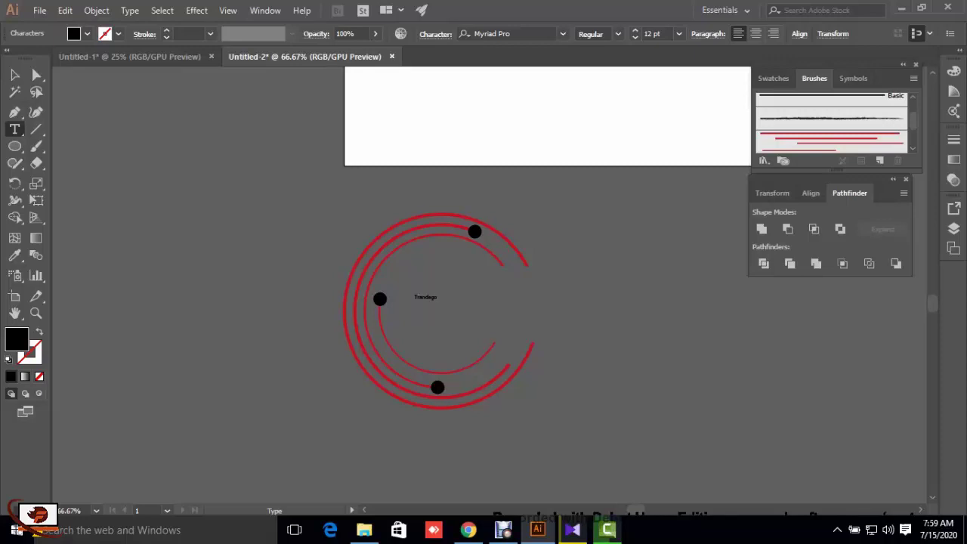
{"action": "left_click", "coordinate": [14, 75]}
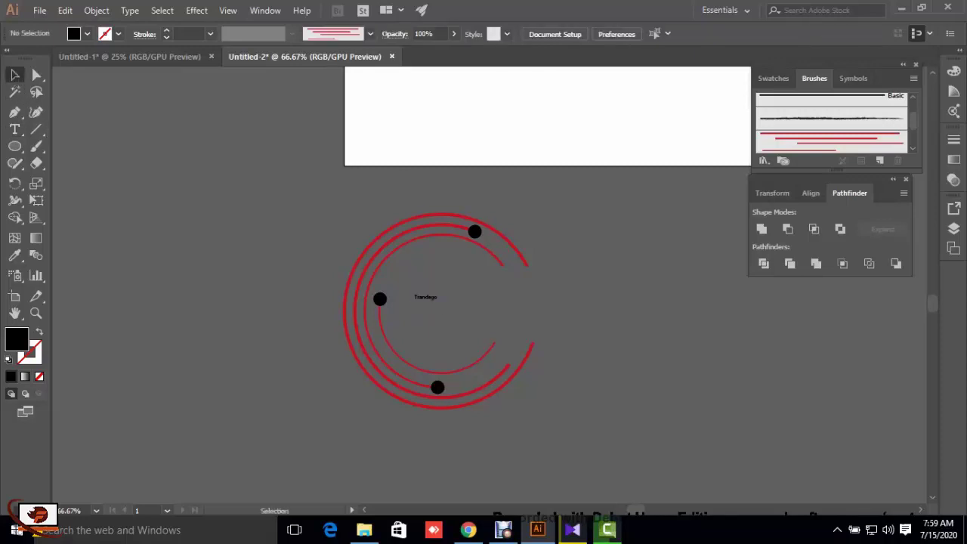
{"action": "left_click", "coordinate": [425, 297]}
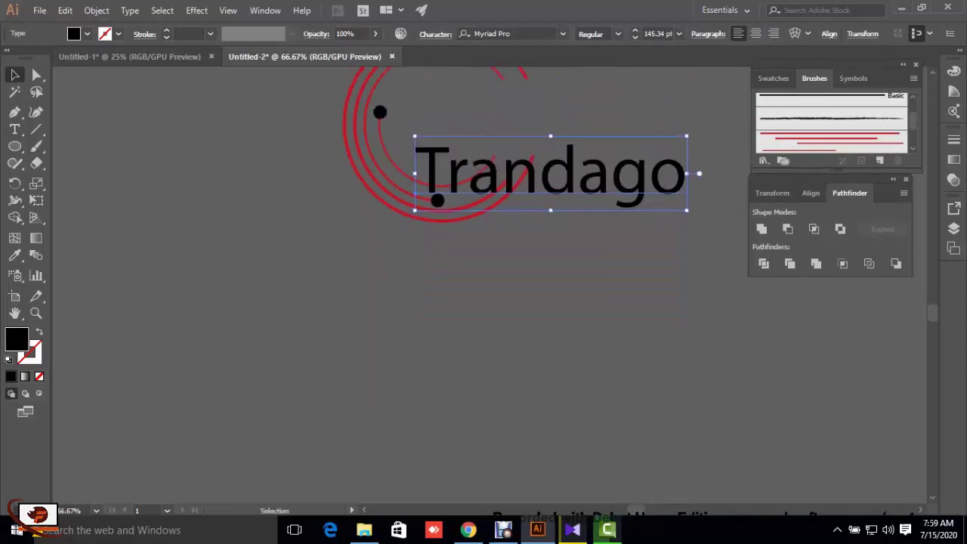
{"action": "scroll", "coordinate": [548, 288], "scroll_direction": "up", "scroll_amount": 3}
{"action": "scroll", "coordinate": [548, 287], "scroll_direction": "up", "scroll_amount": 3}
{"action": "left_click_drag", "start_coordinate": [597, 382], "coordinate": [590, 319]}
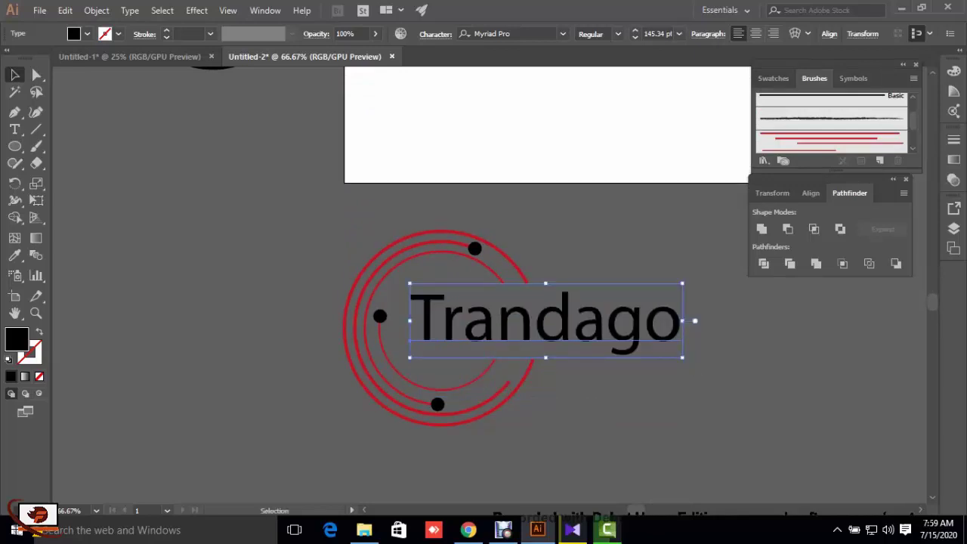
{"action": "key", "text": "ctrl+shift+a"}
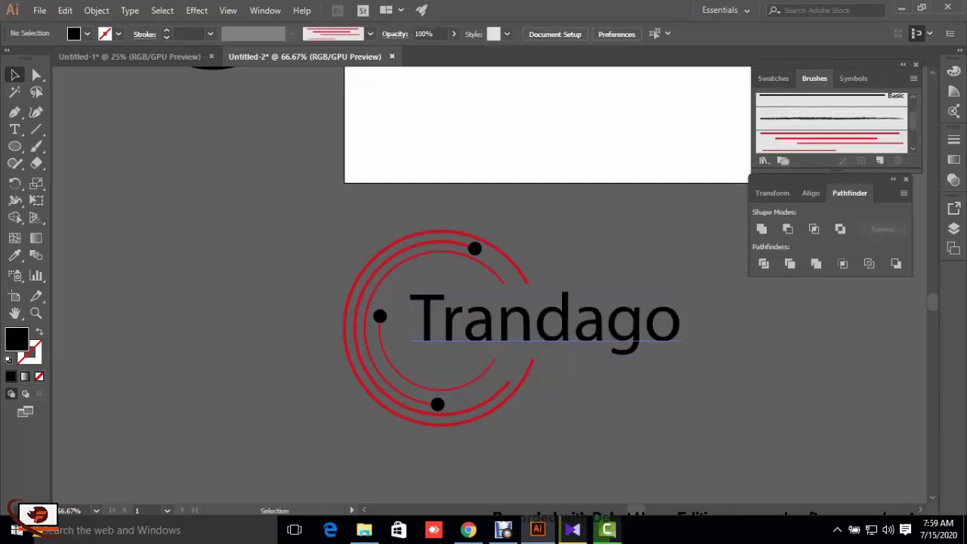
{"action": "left_click", "coordinate": [590, 320]}
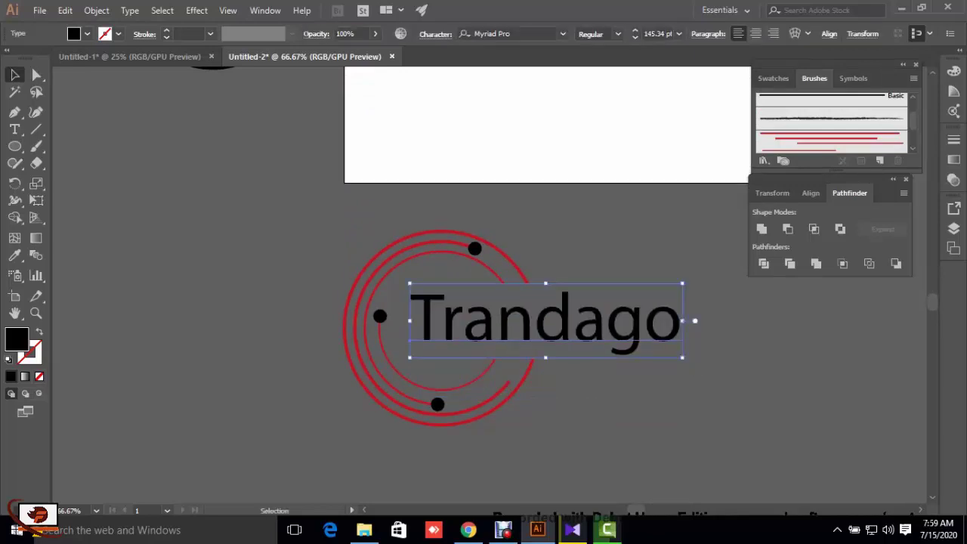
Change the Trandago text from Myriad Pro to Nexa Bold.
{"action": "left_click", "coordinate": [563, 33]}
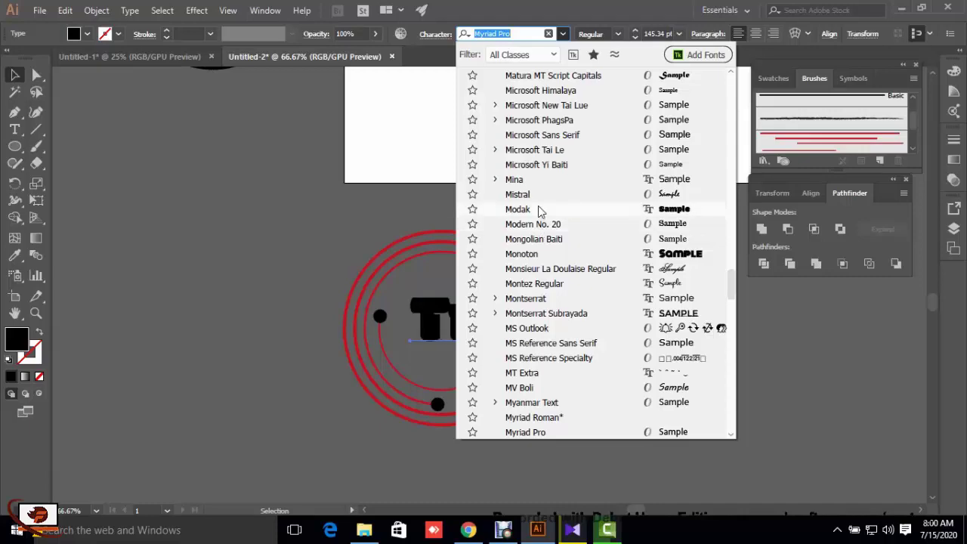
{"action": "scroll", "coordinate": [539, 211], "scroll_direction": "up", "scroll_amount": 5}
{"action": "scroll", "coordinate": [539, 211], "scroll_direction": "up", "scroll_amount": 5}
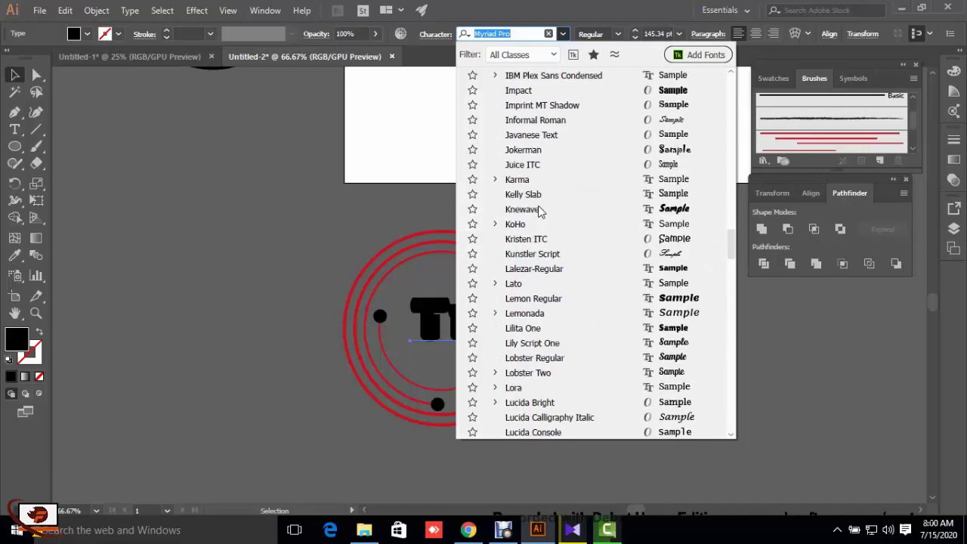
{"action": "scroll", "coordinate": [540, 211], "scroll_direction": "up", "scroll_amount": 5}
{"action": "scroll", "coordinate": [540, 211], "scroll_direction": "up", "scroll_amount": 5}
{"action": "scroll", "coordinate": [540, 211], "scroll_direction": "up", "scroll_amount": 5}
{"action": "scroll", "coordinate": [539, 211], "scroll_direction": "up", "scroll_amount": 5}
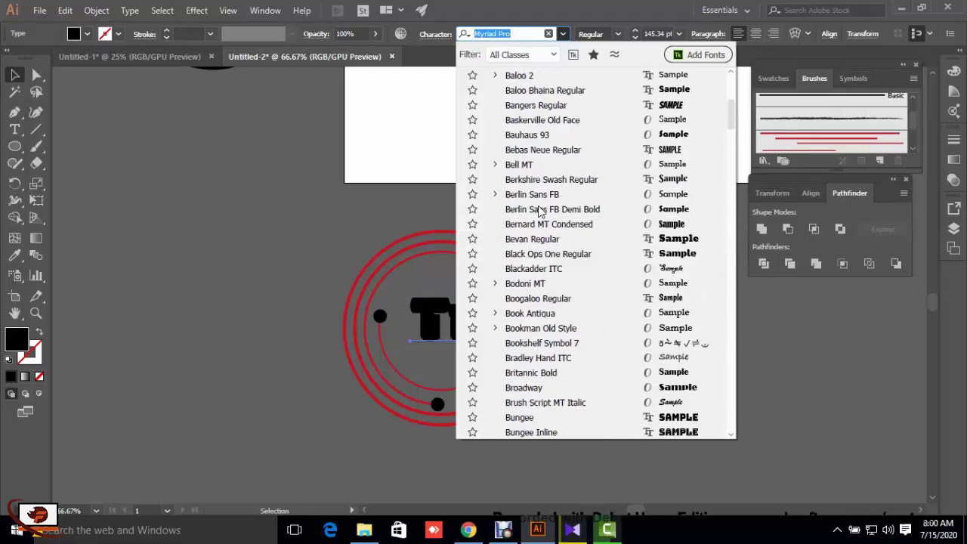
{"action": "scroll", "coordinate": [540, 211], "scroll_direction": "up", "scroll_amount": 5}
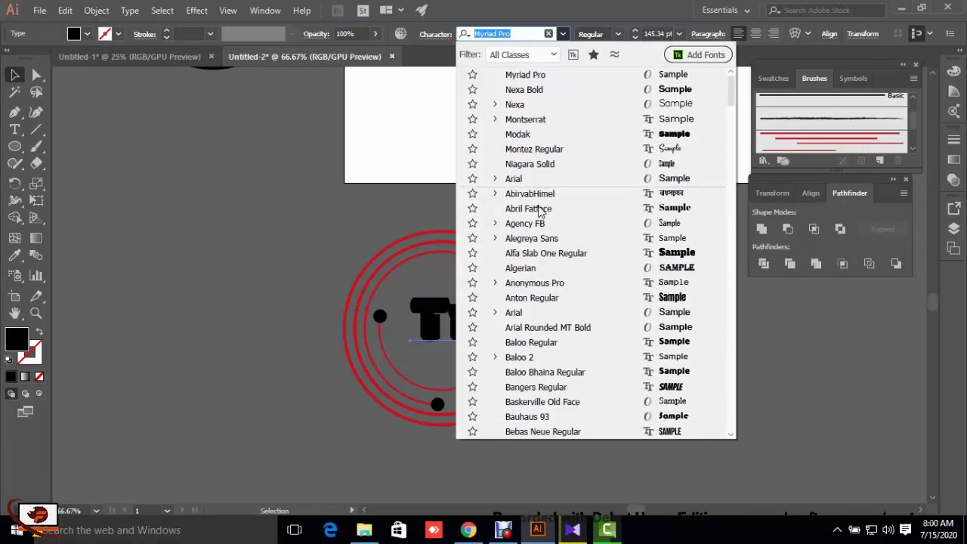
{"action": "left_click", "coordinate": [540, 110]}
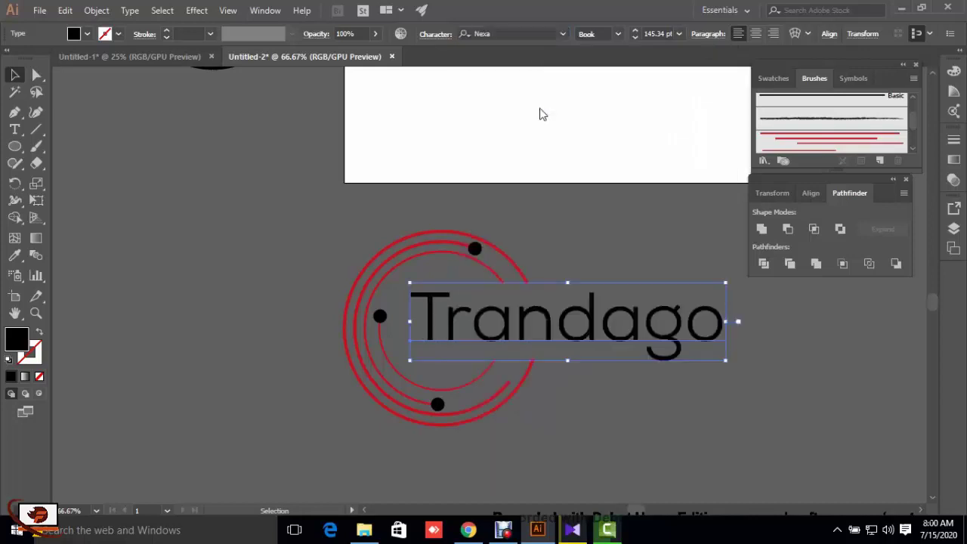
{"action": "left_click", "coordinate": [617, 34]}
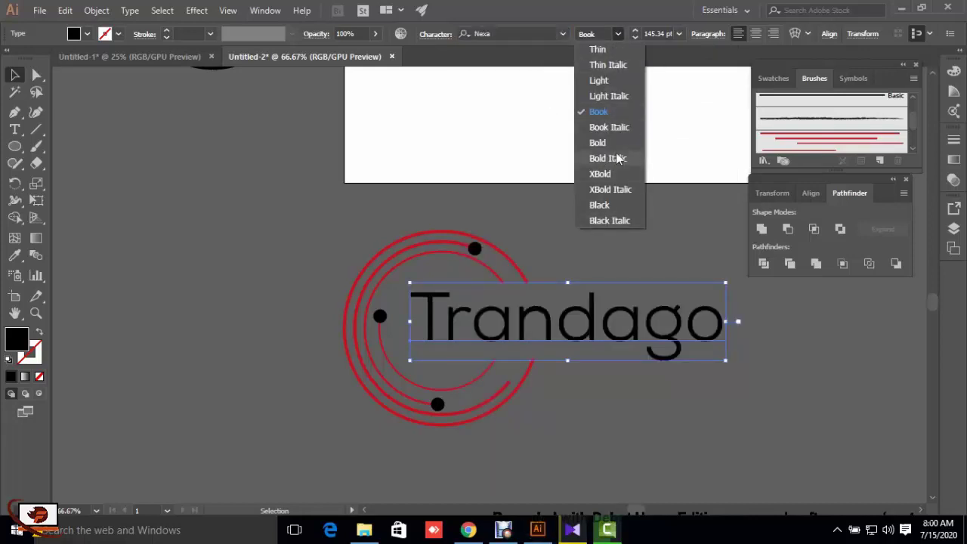
{"action": "left_click", "coordinate": [597, 143]}
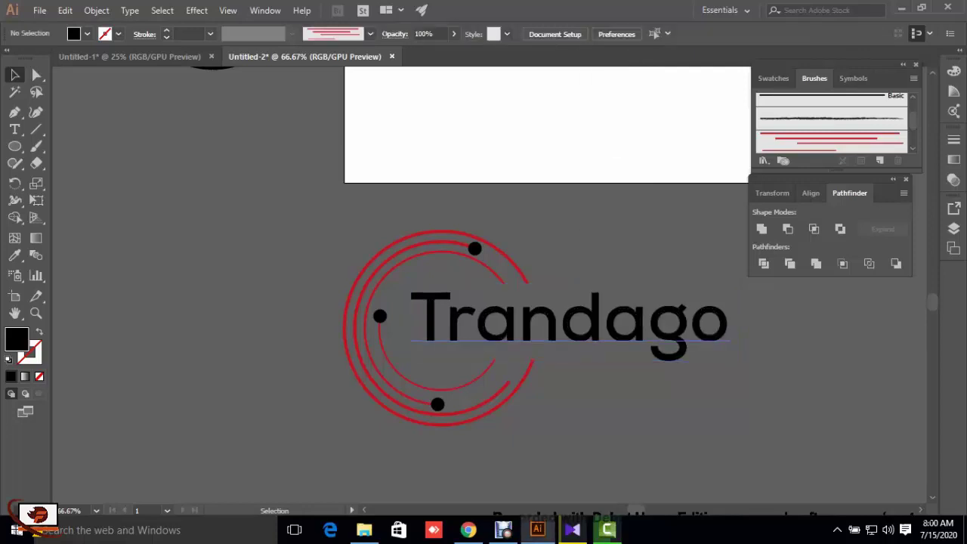
{"action": "left_click", "coordinate": [569, 321]}
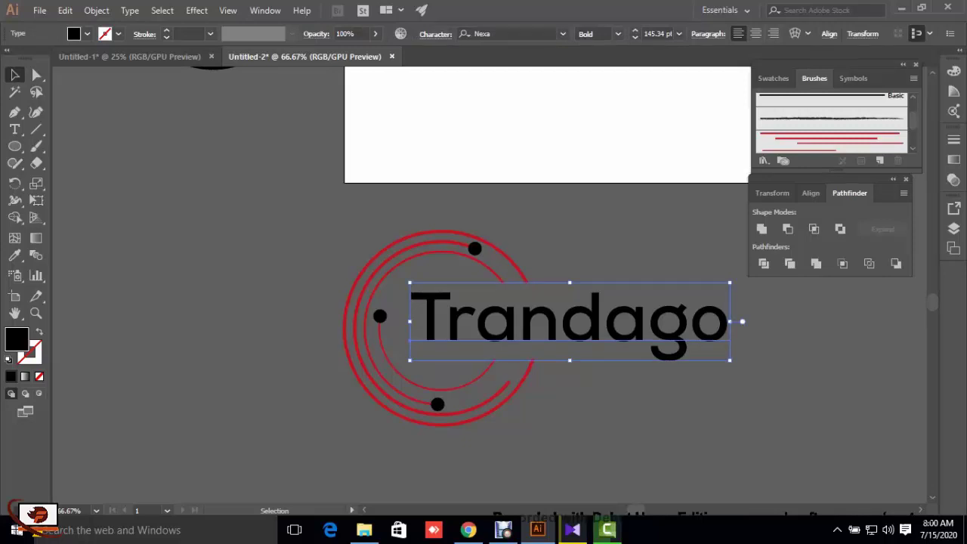
Select the T of Trandago and raise its font size step by step to 245 pt.
{"action": "key", "text": "t"}
{"action": "left_click_drag", "start_coordinate": [411, 318], "coordinate": [446, 317]}
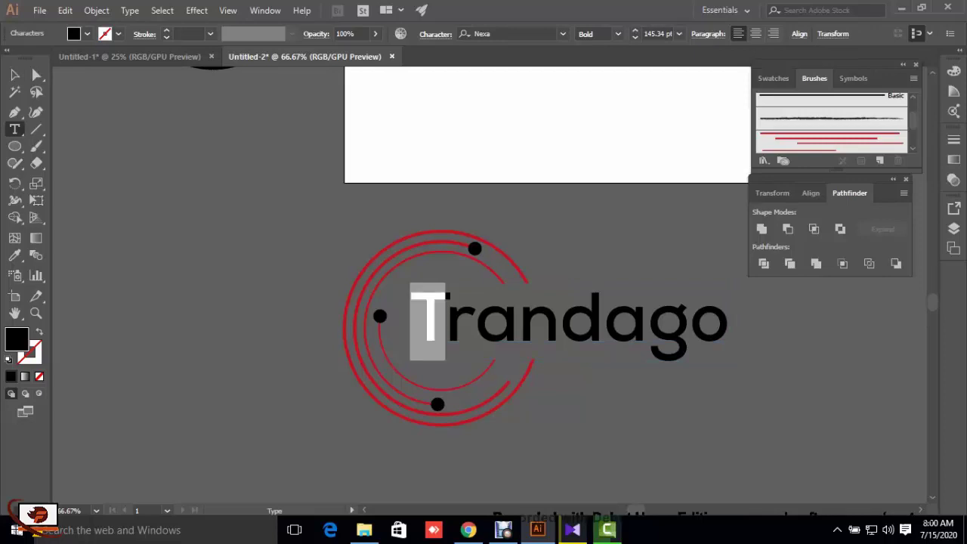
{"action": "left_click", "coordinate": [635, 34]}
{"action": "left_click", "coordinate": [635, 33]}
{"action": "left_click", "coordinate": [635, 33]}
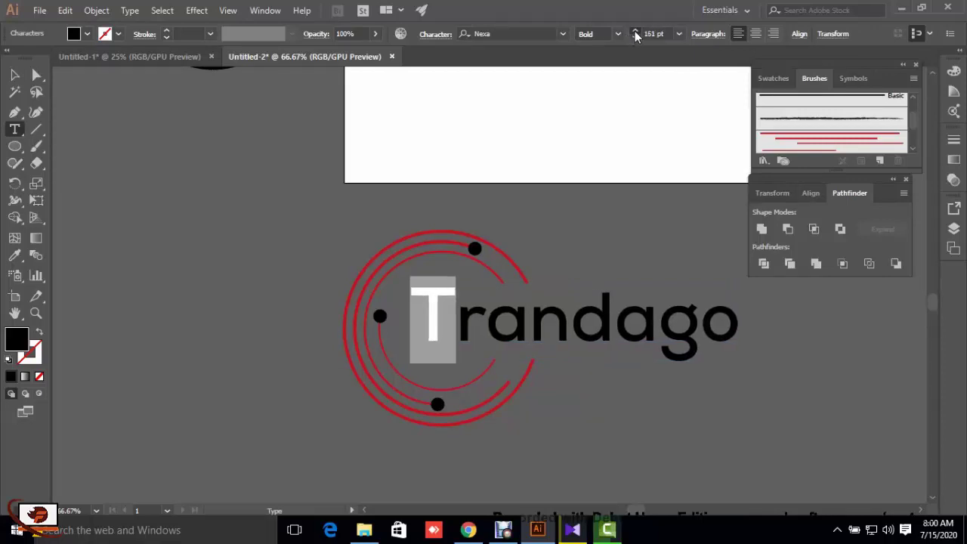
{"action": "left_click", "coordinate": [636, 33]}
{"action": "left_click", "coordinate": [636, 33]}
{"action": "left_click", "coordinate": [636, 34]}
{"action": "left_click", "coordinate": [636, 33]}
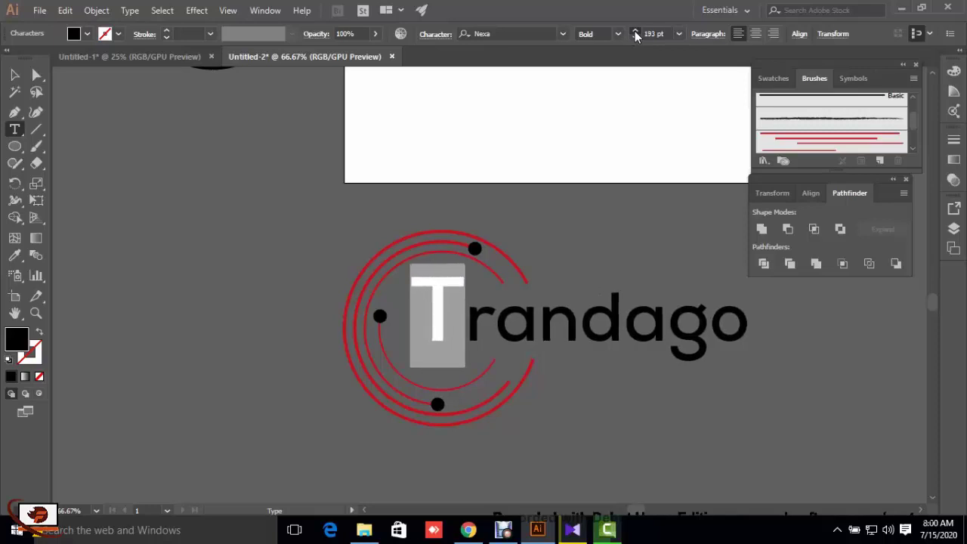
{"action": "left_click", "coordinate": [636, 33]}
{"action": "left_click", "coordinate": [636, 33]}
{"action": "left_click", "coordinate": [635, 33]}
{"action": "left_click", "coordinate": [636, 34]}
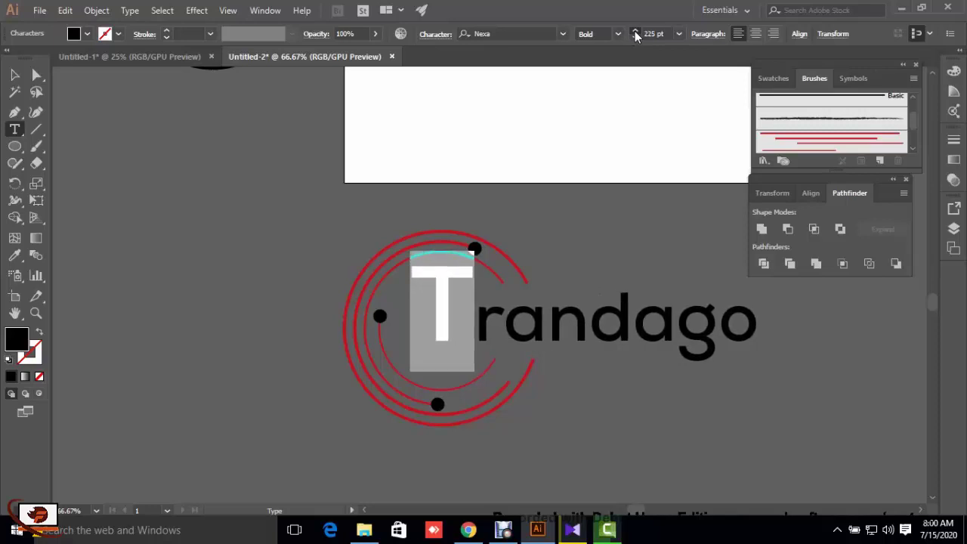
{"action": "left_click", "coordinate": [635, 33]}
{"action": "left_click", "coordinate": [636, 33]}
{"action": "left_click", "coordinate": [636, 33]}
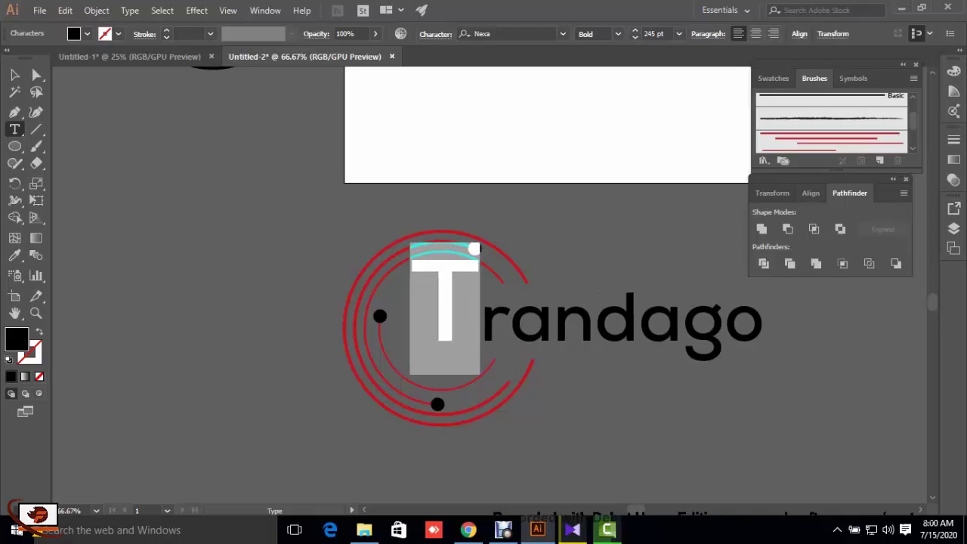
Move the Trandago wordmark about 49 px lower and deselect it.
{"action": "left_click", "coordinate": [15, 75]}
{"action": "key", "text": "ctrl+shift+a"}
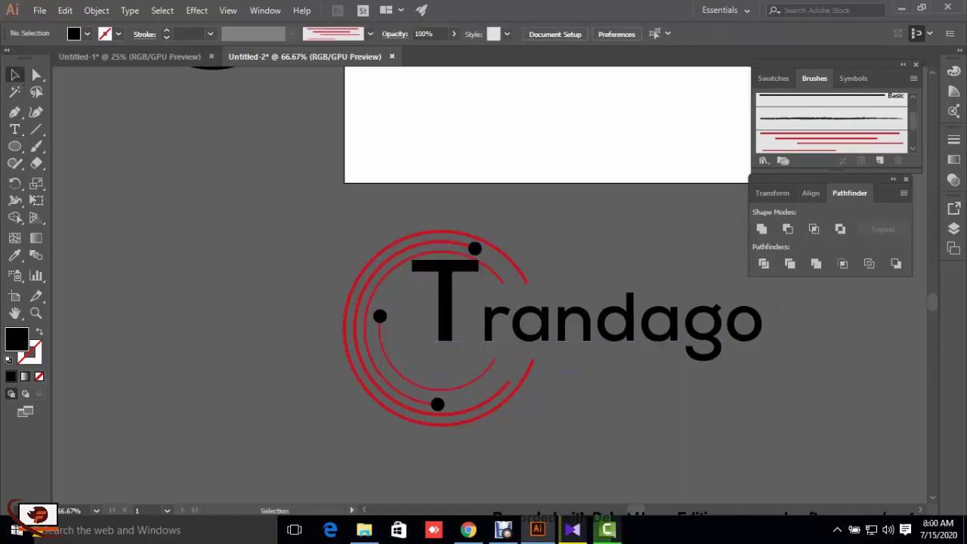
{"action": "left_click_drag", "start_coordinate": [550, 324], "coordinate": [550, 361]}
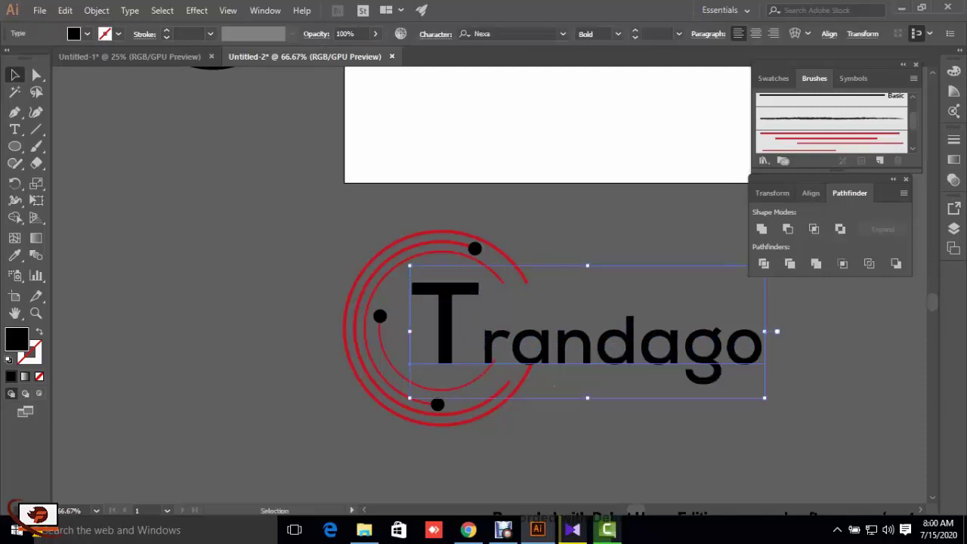
{"action": "key", "text": "ctrl+shift+a"}
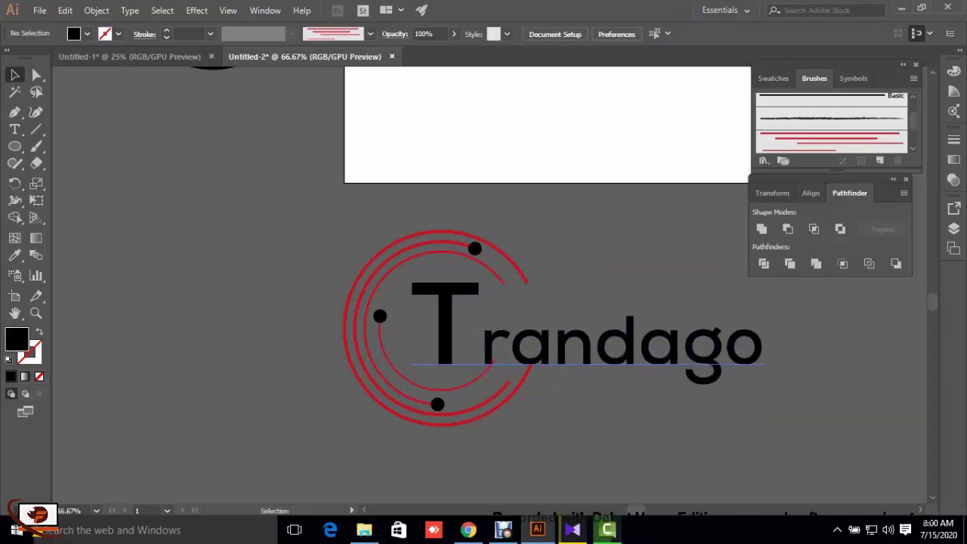
Convert the Trandago text to outlines and ungroup the outlined letters.
{"action": "right_click", "coordinate": [452, 332]}
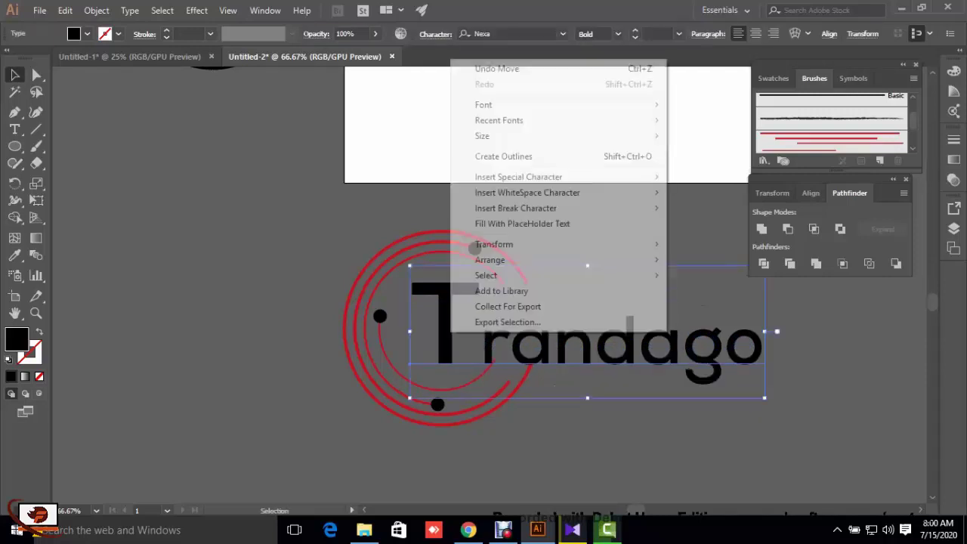
{"action": "left_click", "coordinate": [546, 156]}
{"action": "left_click", "coordinate": [529, 302]}
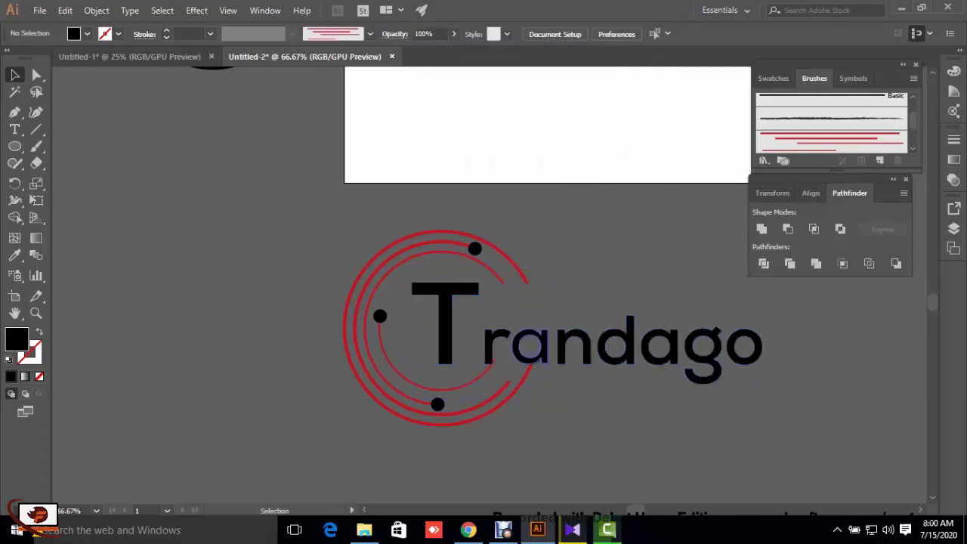
{"action": "right_click", "coordinate": [563, 343]}
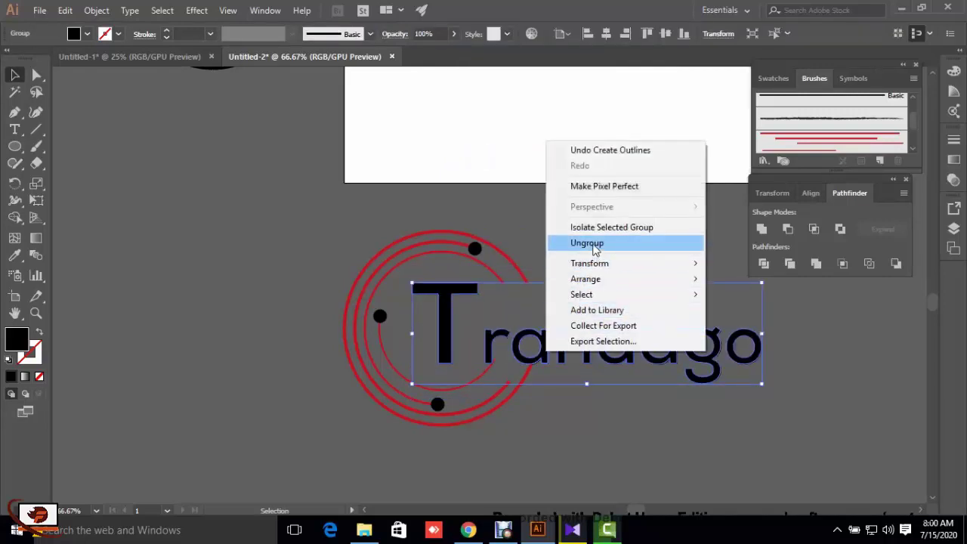
{"action": "left_click", "coordinate": [587, 243]}
{"action": "key", "text": "ctrl+shift+a"}
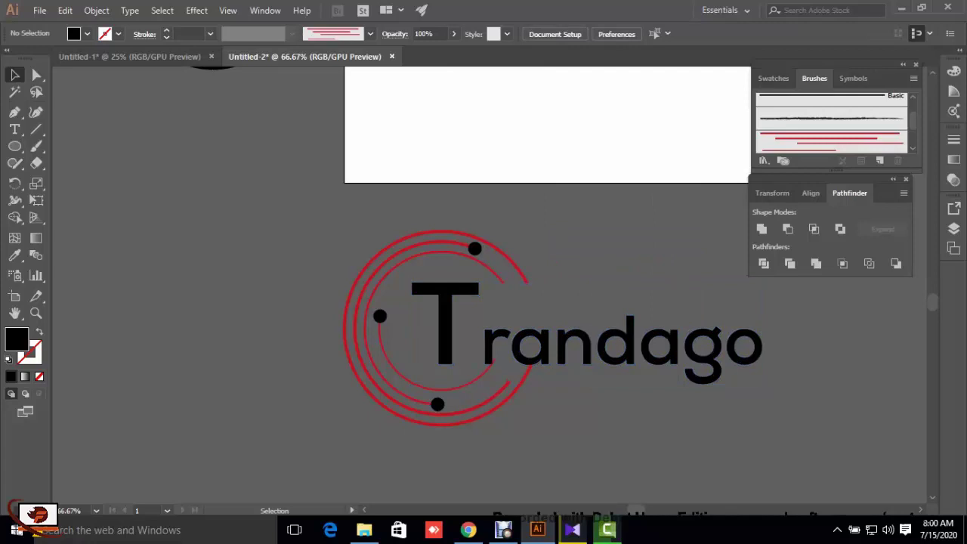
Nudge the 'randago' letters up with Shift+arrow keys to line up with the T.
{"action": "left_click", "coordinate": [575, 347]}
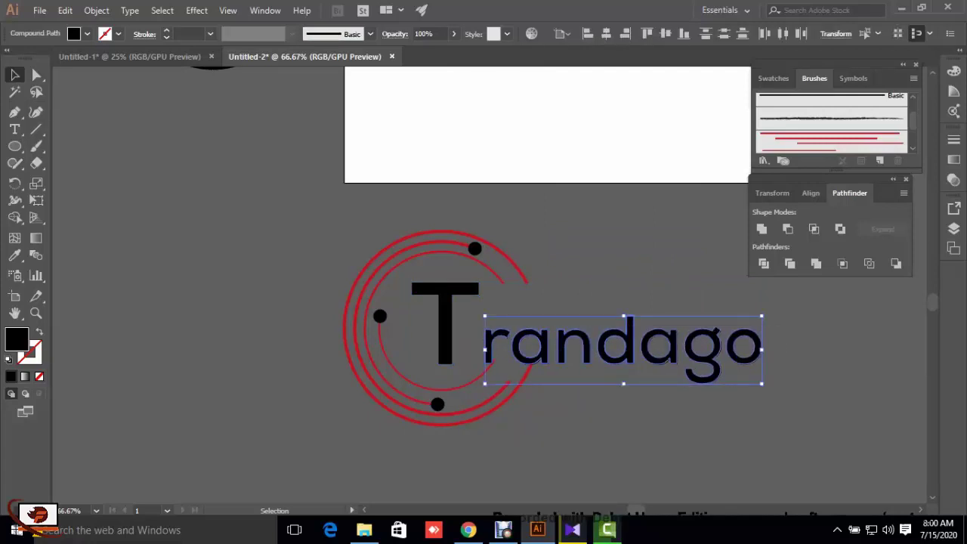
{"action": "key", "text": "a"}
{"action": "key", "text": "v"}
{"action": "key", "text": "a"}
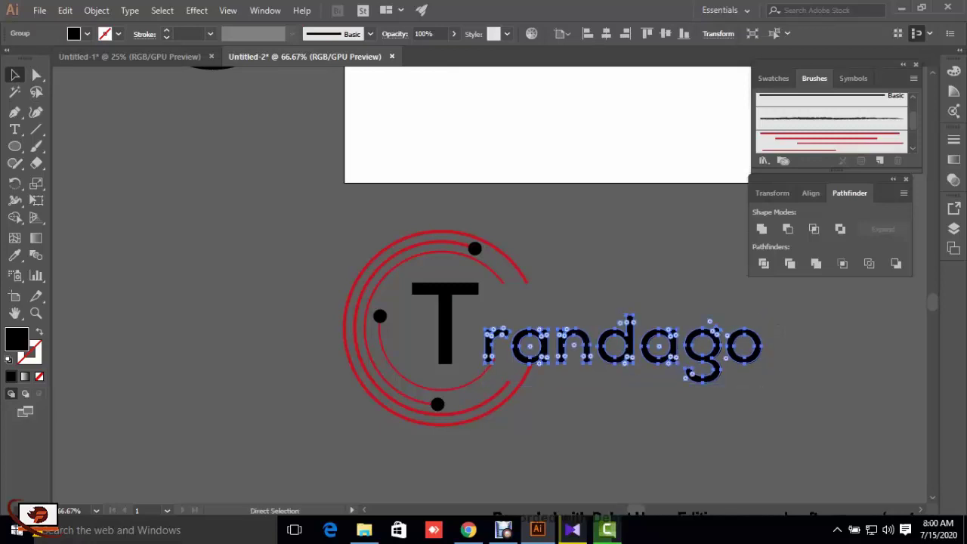
{"action": "key", "text": "shift+Up"}
{"action": "key", "text": "shift+Up"}
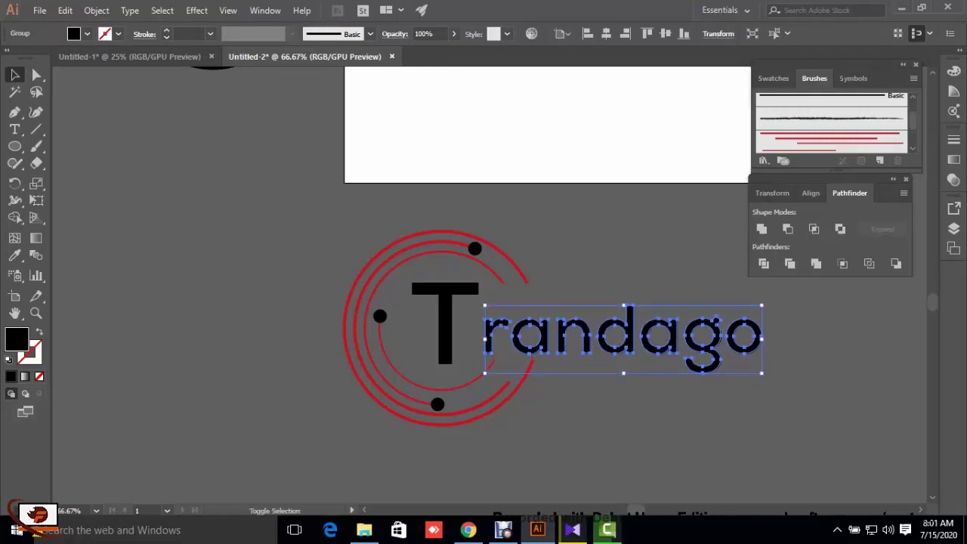
{"action": "key", "text": "shift+Up"}
{"action": "key", "text": "shift+Up"}
{"action": "key", "text": "shift+Up"}
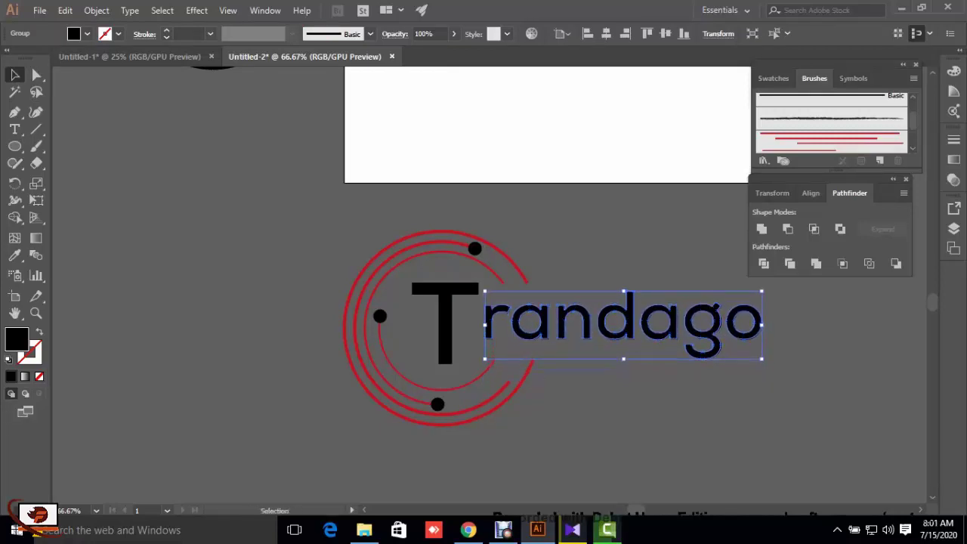
{"action": "key", "text": "shift+Down"}
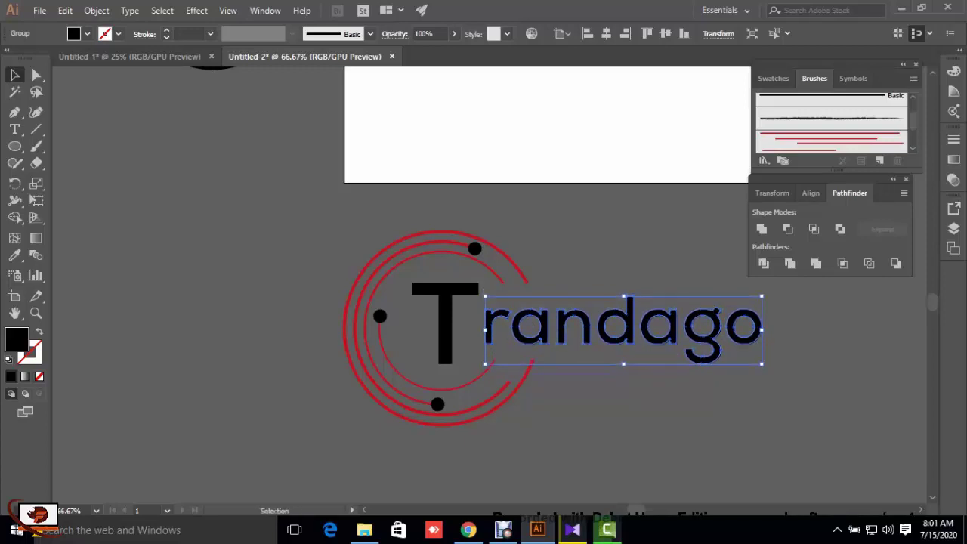
{"action": "key", "text": "ctrl+shift+a"}
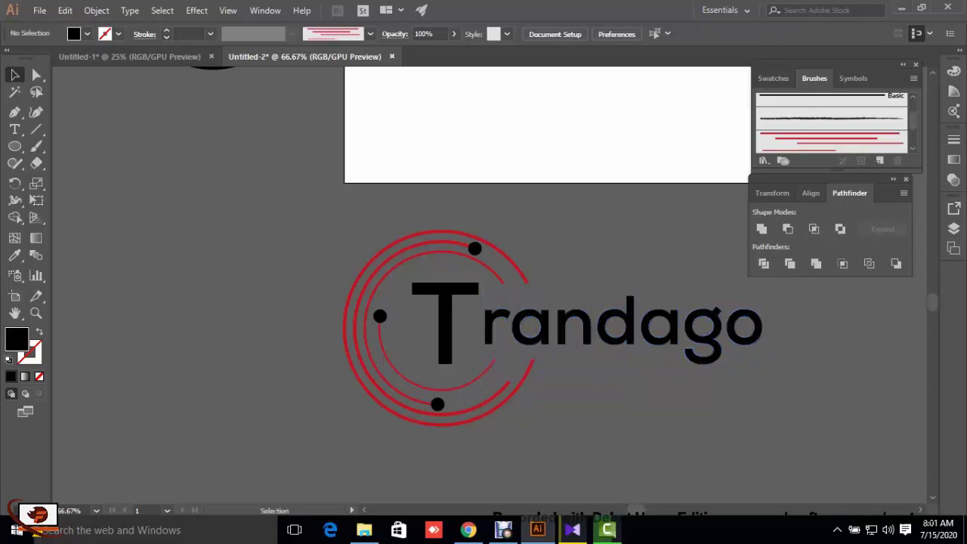
Shift the big T down slightly, then deselect it.
{"action": "left_click", "coordinate": [445, 321]}
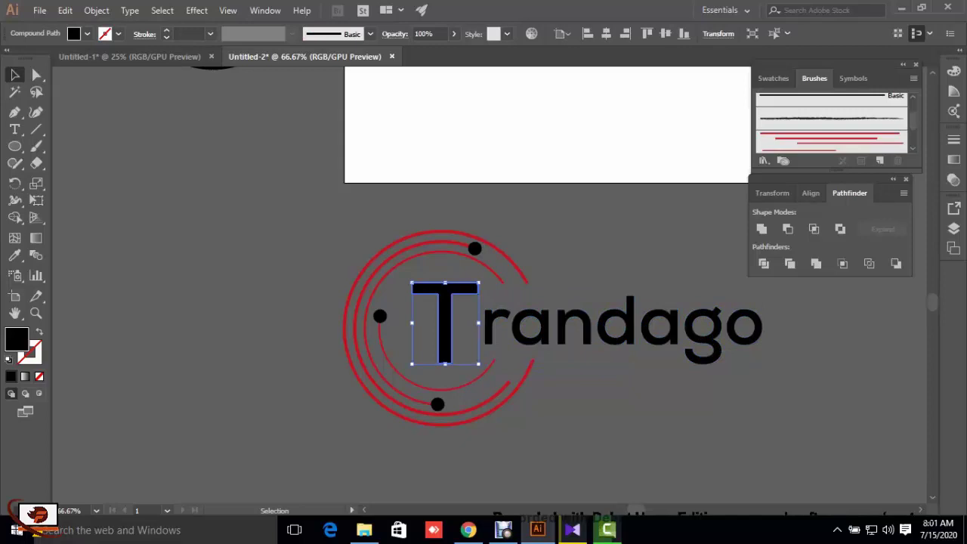
{"action": "mouse_move", "coordinate": [445, 321]}
{"action": "left_mouse_down"}
{"action": "mouse_move", "coordinate": [435, 326]}
{"action": "mouse_move", "coordinate": [445, 323]}
{"action": "left_mouse_up"}
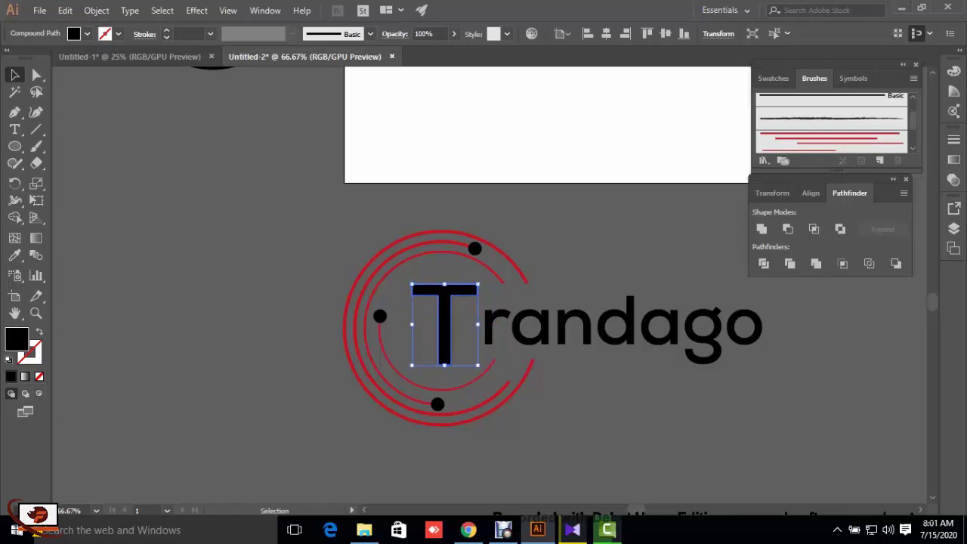
{"action": "key", "text": "ctrl+shift+a"}
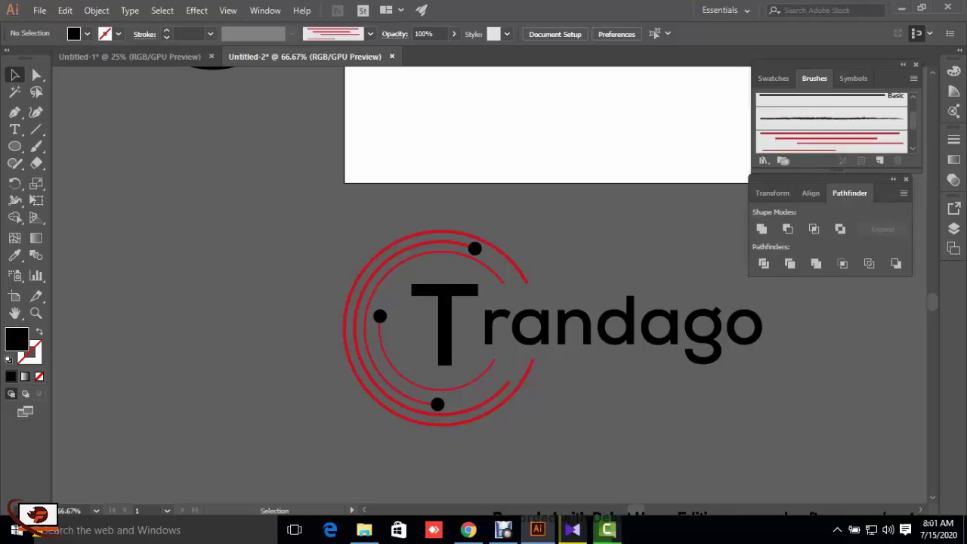
Eyedropper the red ring's stroke onto 'randago', making it hollow red outlines, then select the black T.
{"action": "left_click", "coordinate": [701, 333]}
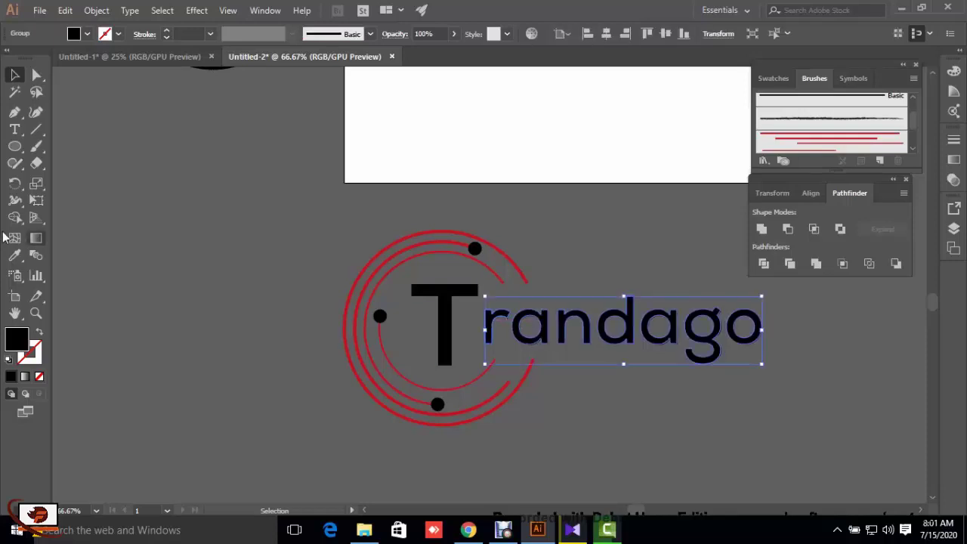
{"action": "left_click", "coordinate": [15, 255]}
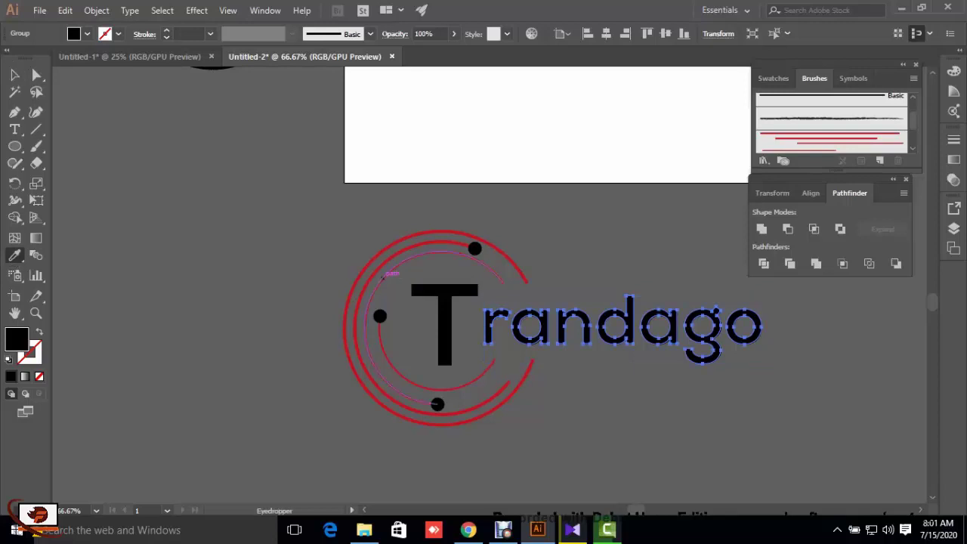
{"action": "left_click", "coordinate": [384, 275]}
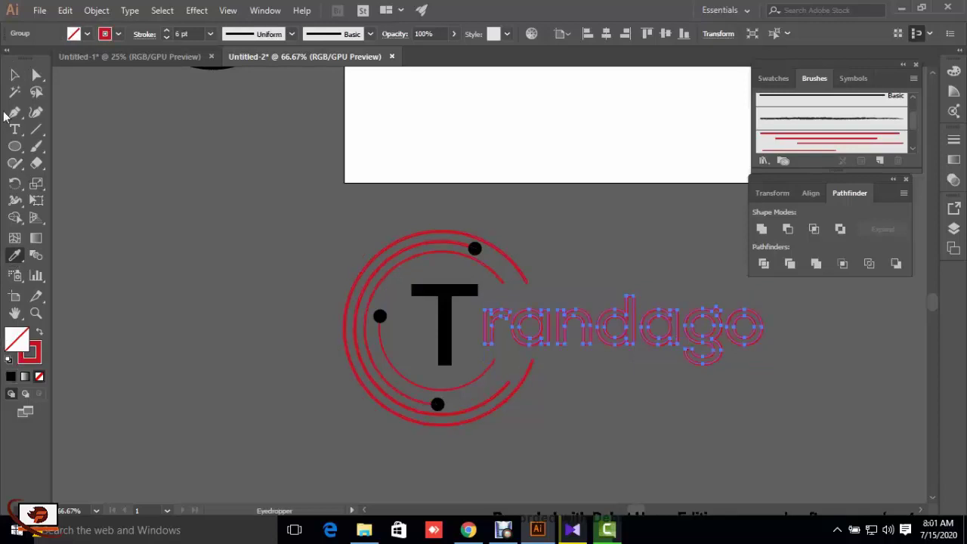
{"action": "left_click", "coordinate": [14, 74]}
{"action": "key", "text": "ctrl+shift+a"}
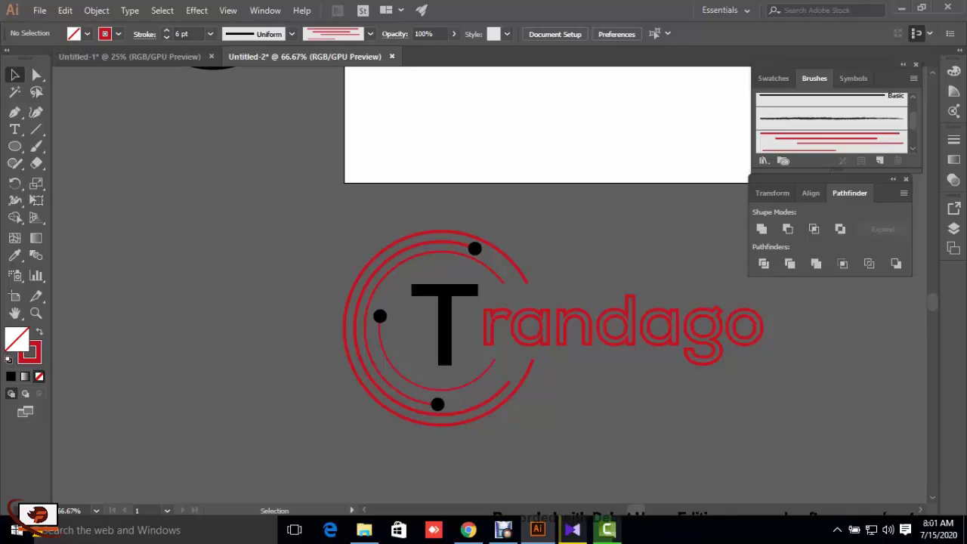
{"action": "left_click", "coordinate": [444, 325]}
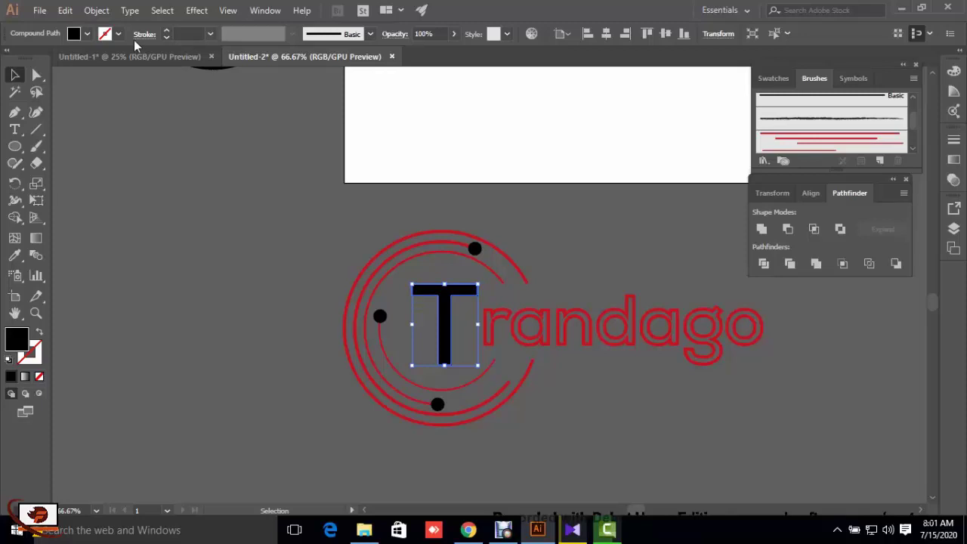
{"action": "left_click", "coordinate": [166, 31]}
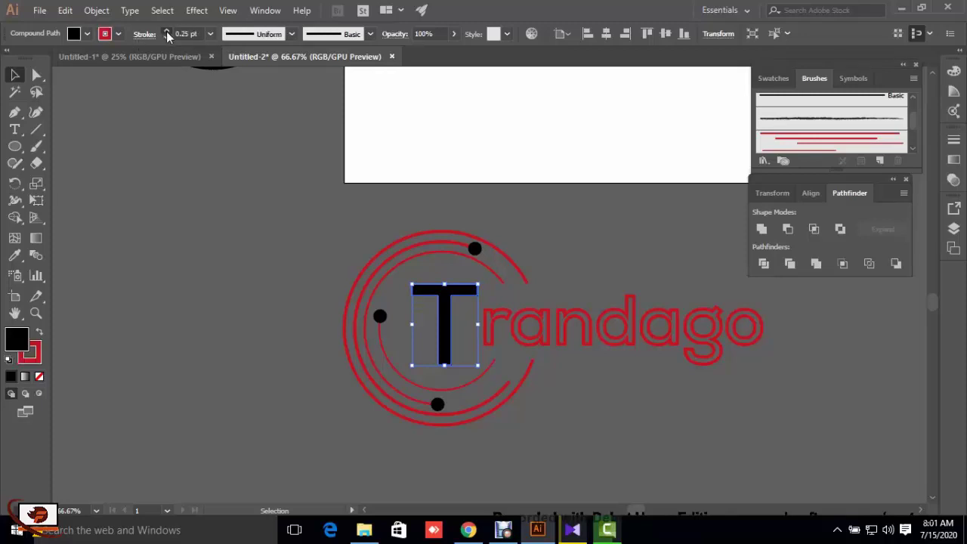
{"action": "key", "text": "ctrl+shift+a"}
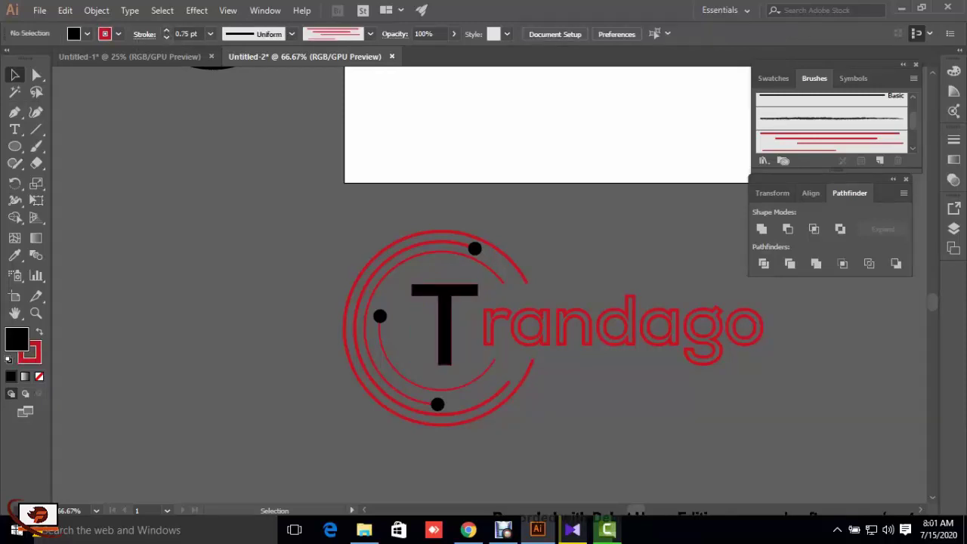
{"action": "scroll", "coordinate": [552, 287], "scroll_direction": "down", "scroll_amount": 1}
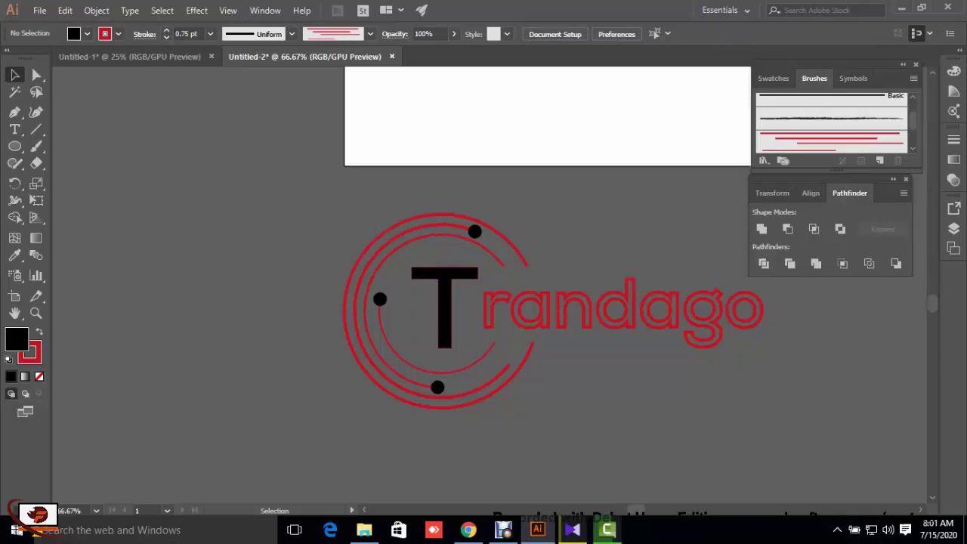
{"action": "scroll", "coordinate": [551, 287], "scroll_direction": "up", "scroll_amount": 1}
{"action": "scroll", "coordinate": [552, 287], "scroll_direction": "up", "scroll_amount": 2}
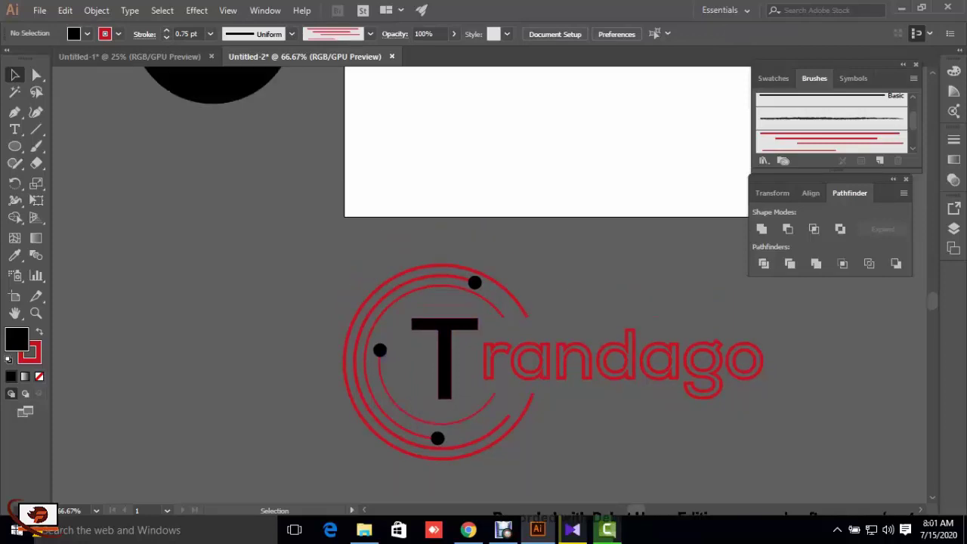
{"action": "key", "text": "ctrl+a"}
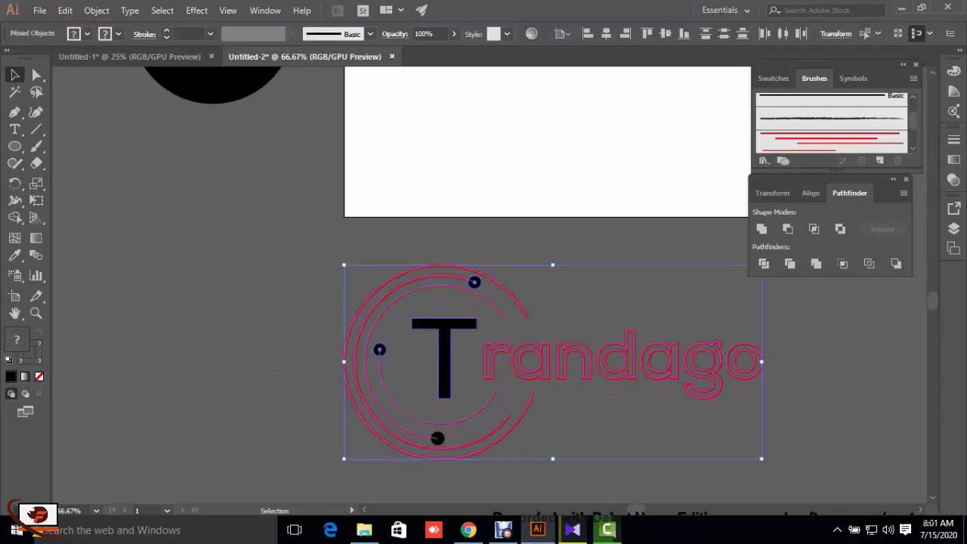
{"action": "scroll", "coordinate": [474, 286], "scroll_direction": "up", "scroll_amount": 4}
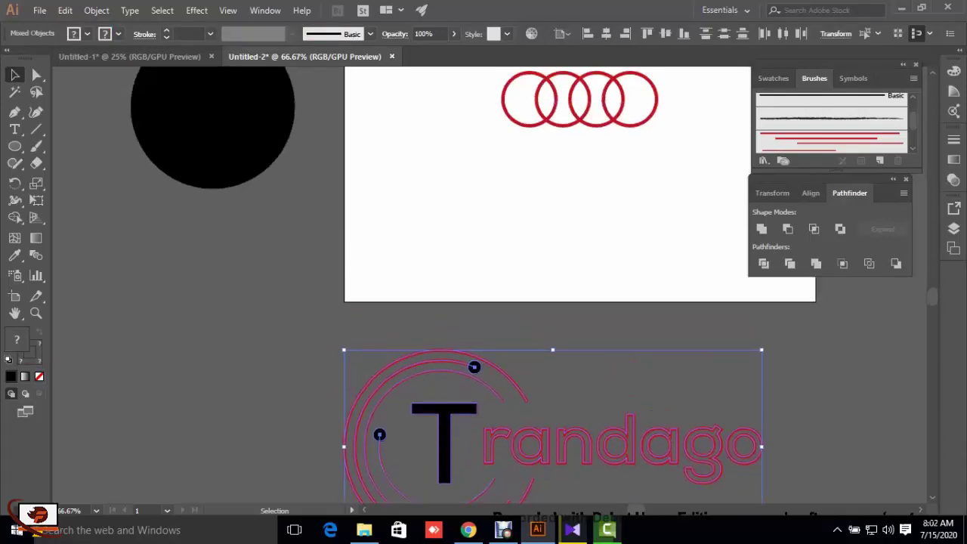
{"action": "scroll", "coordinate": [474, 286], "scroll_direction": "up", "scroll_amount": 1}
{"action": "scroll", "coordinate": [474, 286], "scroll_direction": "up", "scroll_amount": 2}
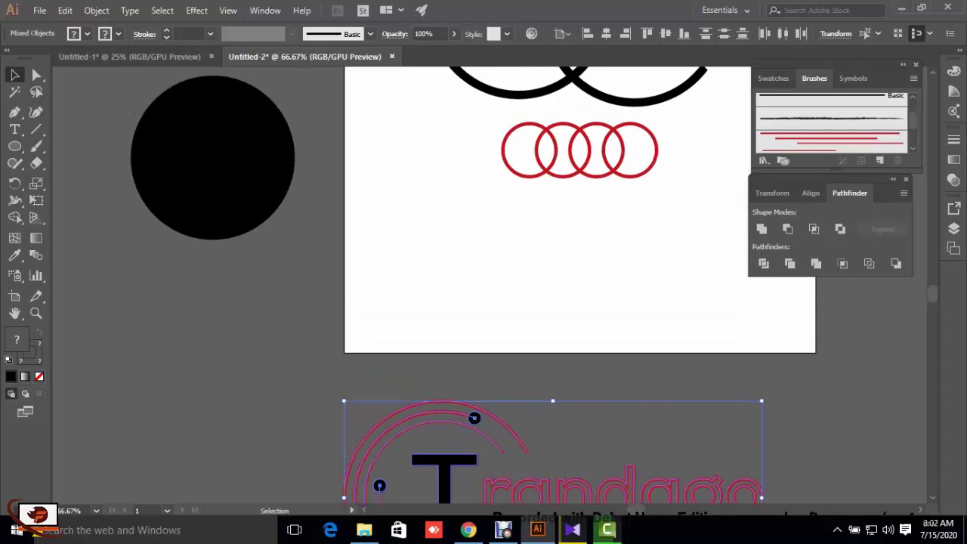
{"action": "scroll", "coordinate": [483, 287], "scroll_direction": "down", "scroll_amount": 5}
{"action": "scroll", "coordinate": [484, 287], "scroll_direction": "down", "scroll_amount": 2}
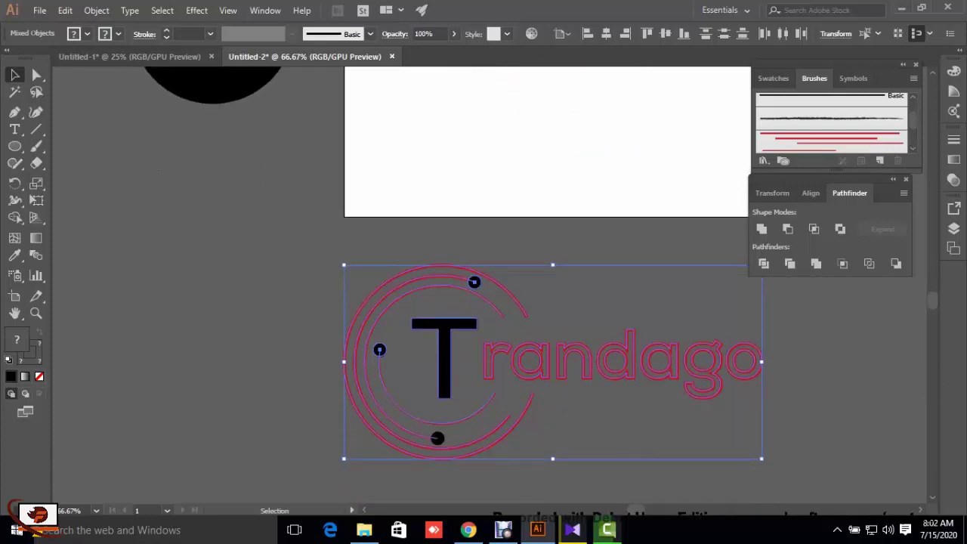
{"action": "key", "text": "ctrl+shift+a"}
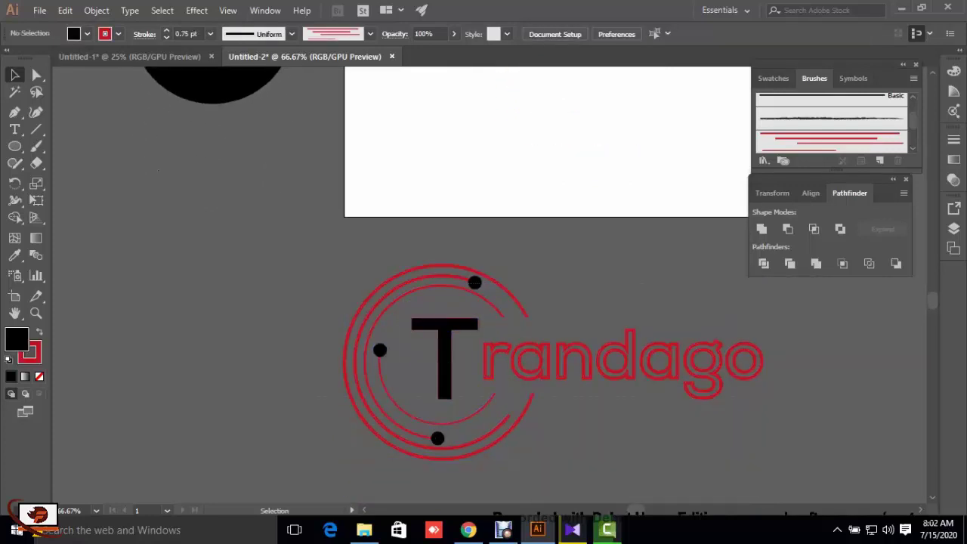
{"action": "key", "text": "ctrl+z"}
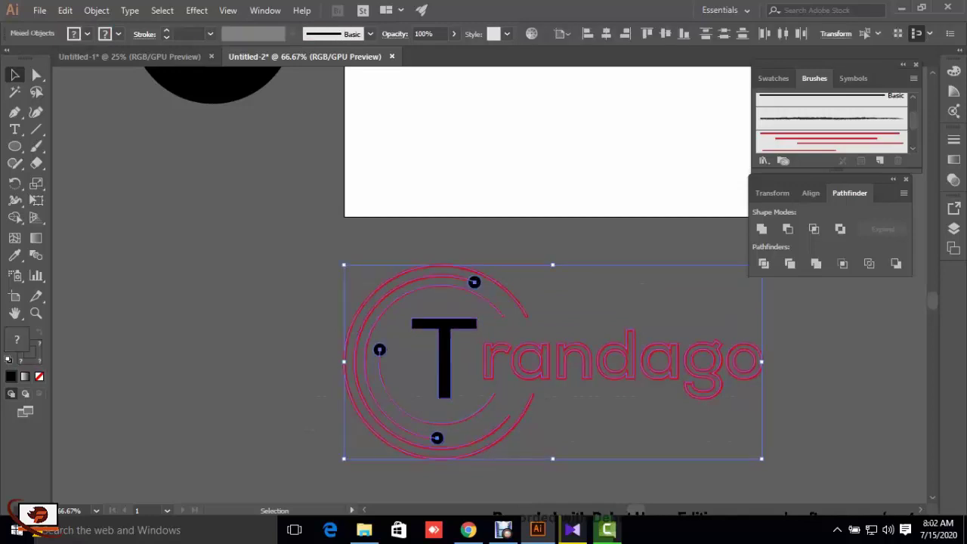
{"action": "left_click", "coordinate": [361, 355], "text": "shift"}
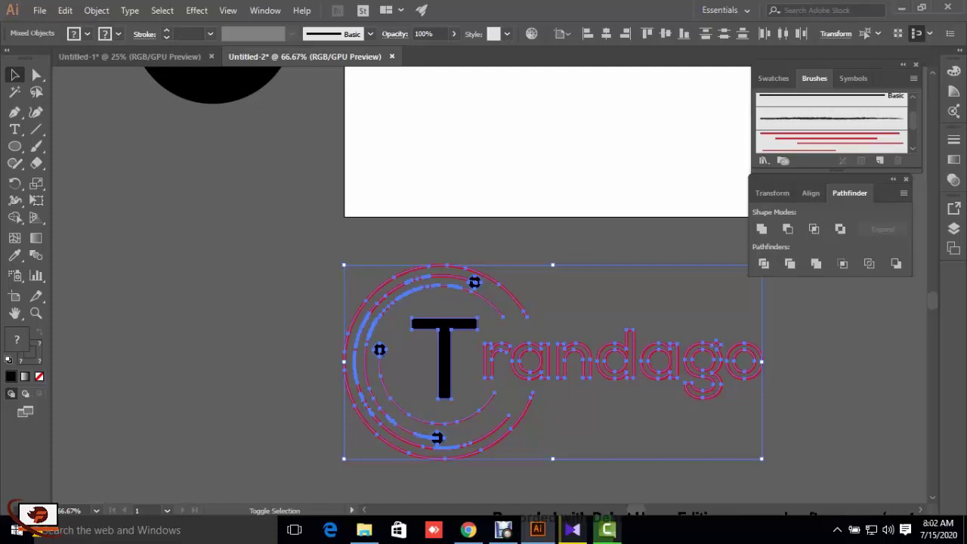
{"action": "left_click_drag", "start_coordinate": [344, 265], "coordinate": [416, 319]}
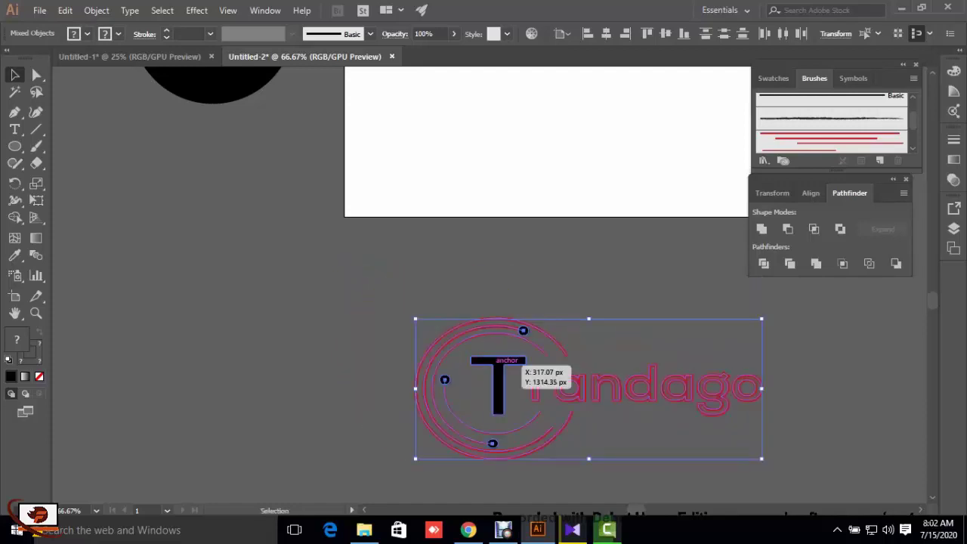
{"action": "key", "text": "ctrl+z"}
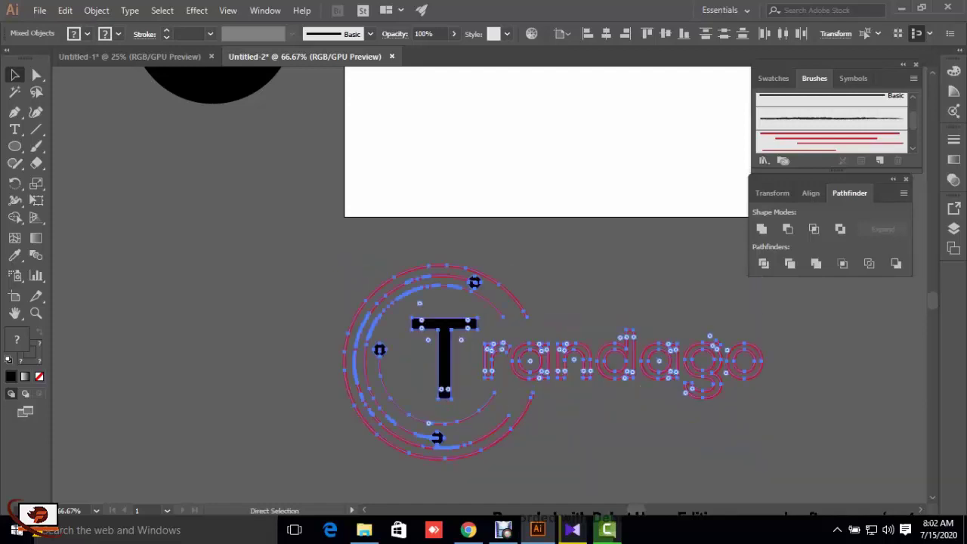
{"action": "left_click_drag", "start_coordinate": [344, 265], "coordinate": [554, 378]}
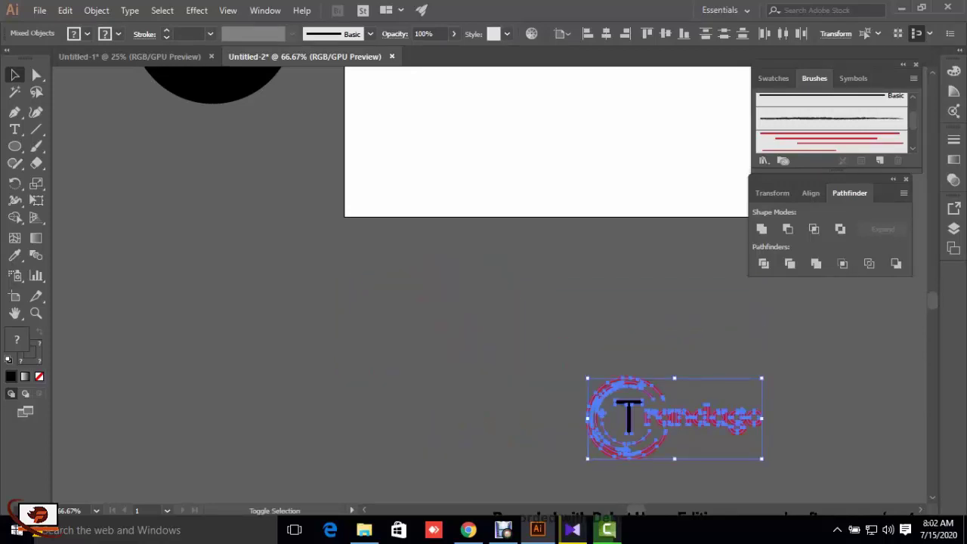
{"action": "key", "text": "ctrl+shift+a"}
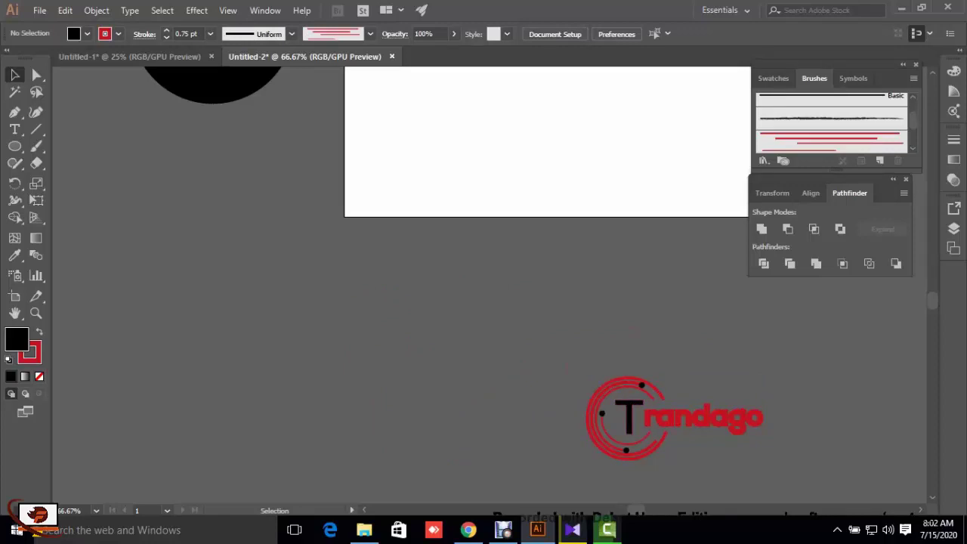
{"action": "key", "text": "a"}
{"action": "key", "text": "ctrl+z"}
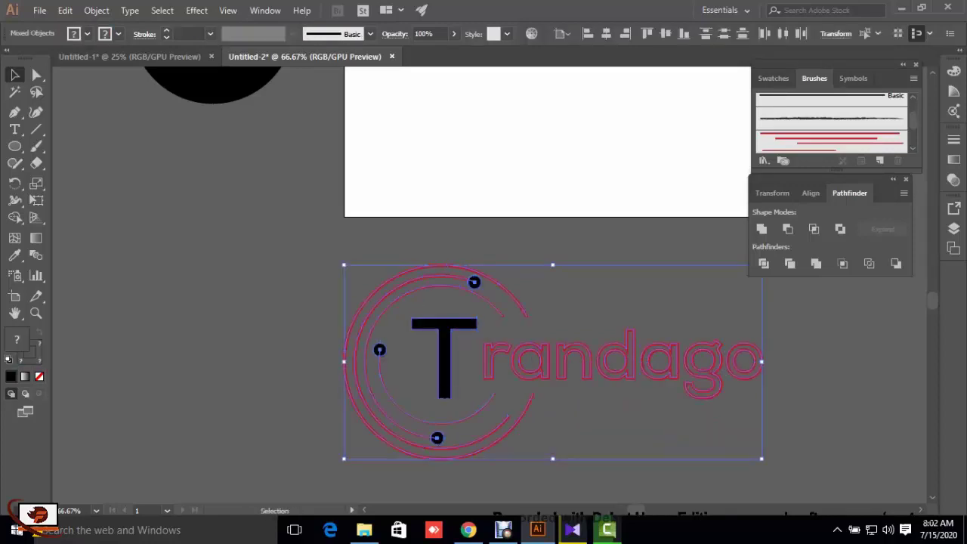
Expand the selected logo's fill and stroke with Object > Expand, then deselect.
{"action": "left_click", "coordinate": [97, 10]}
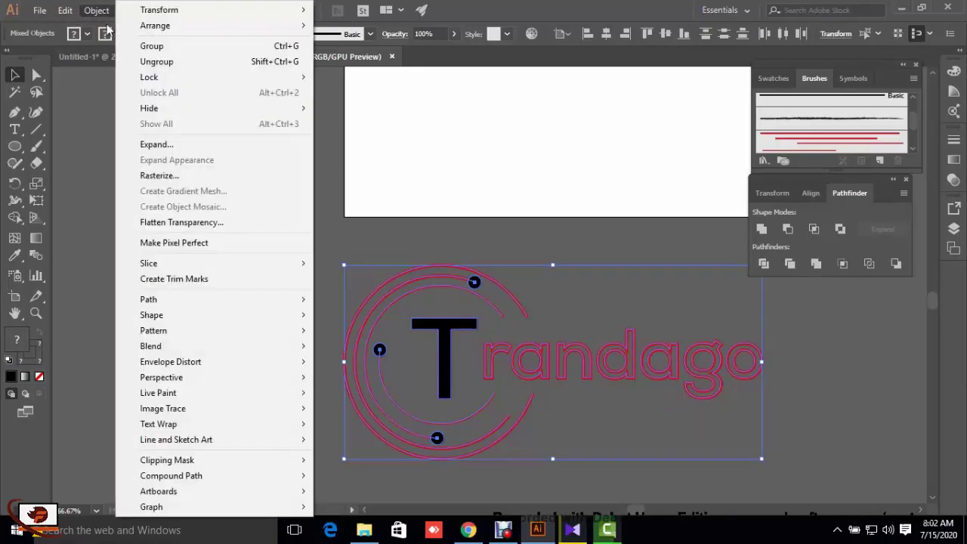
{"action": "left_click", "coordinate": [166, 145]}
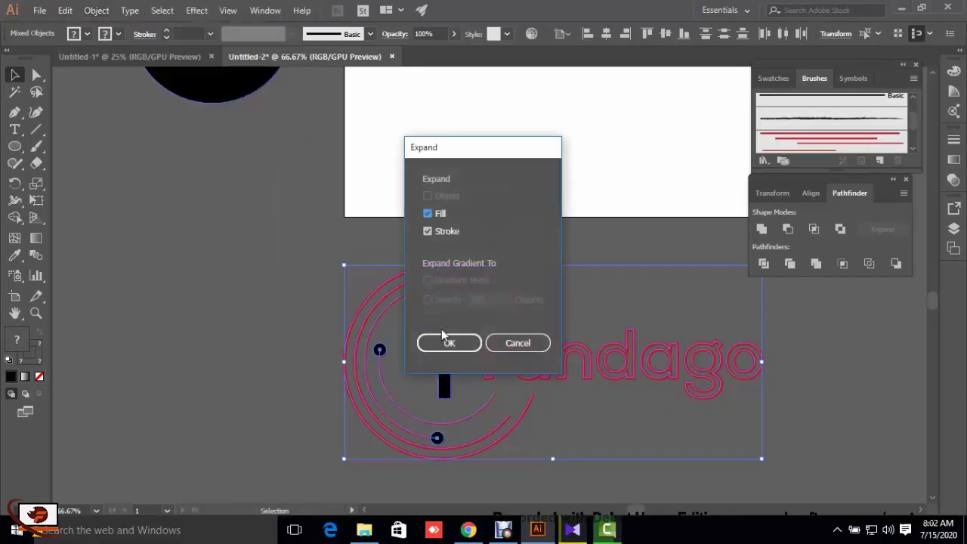
{"action": "left_click", "coordinate": [443, 343]}
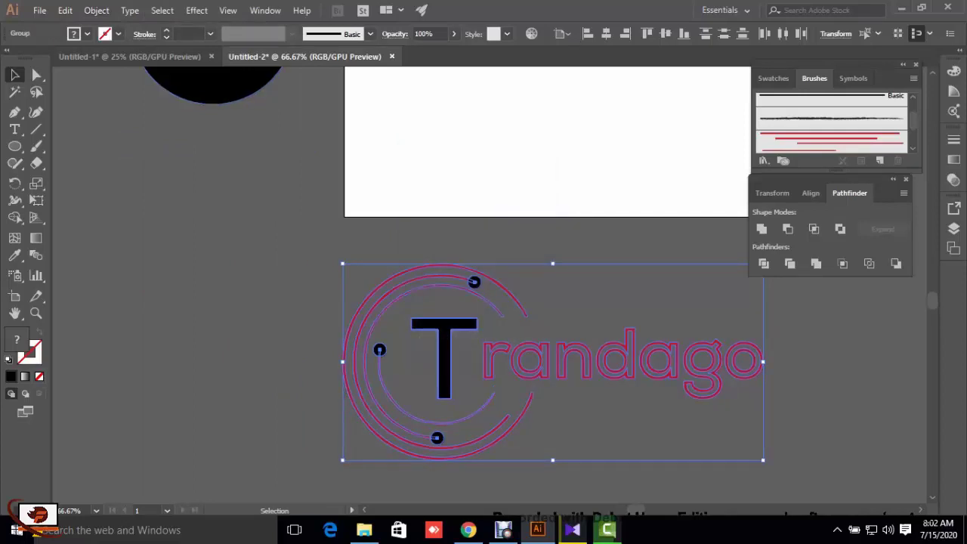
{"action": "key", "text": "a"}
{"action": "key", "text": "v"}
{"action": "key", "text": "ctrl+shift+a"}
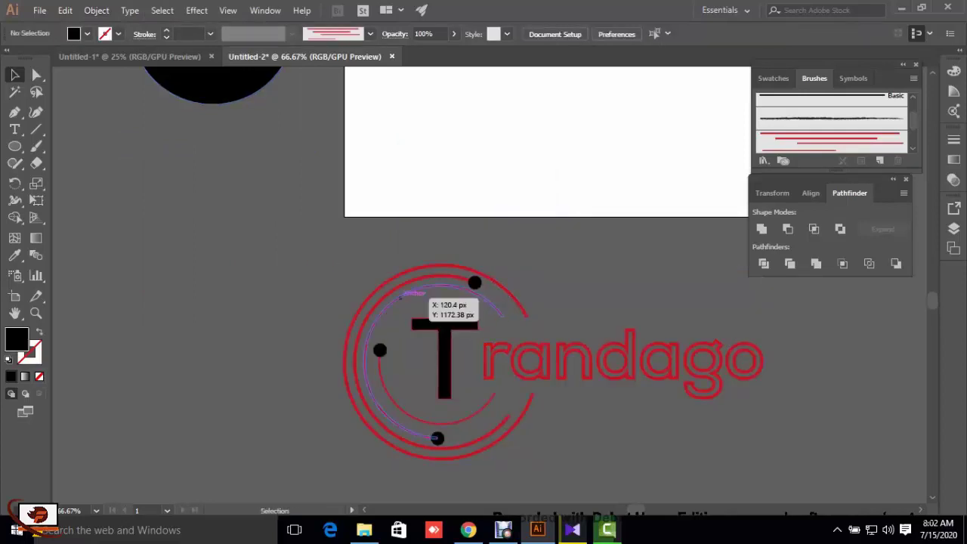
Scale the Trandago logo group down and drag it up onto the artboard.
{"action": "left_click", "coordinate": [444, 323]}
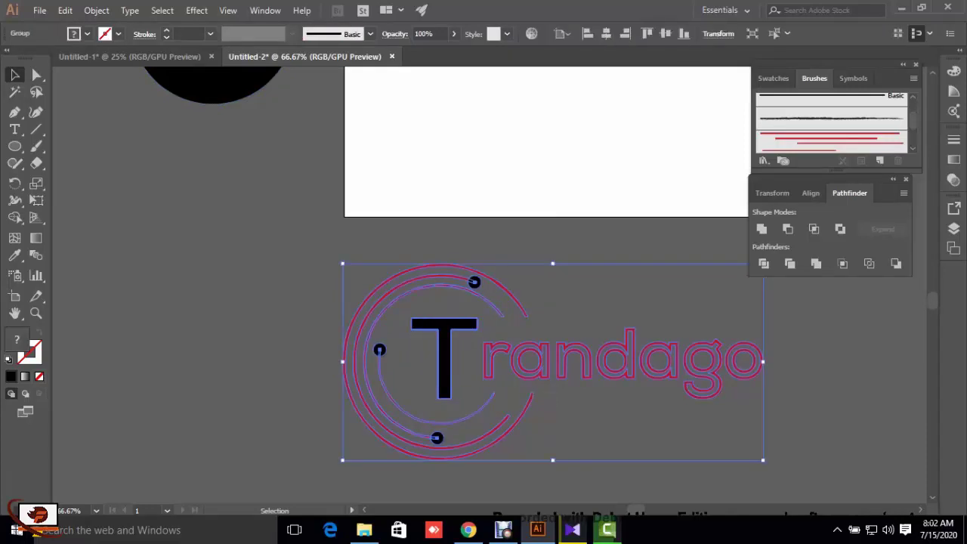
{"action": "left_click_drag", "start_coordinate": [343, 264], "coordinate": [501, 372]}
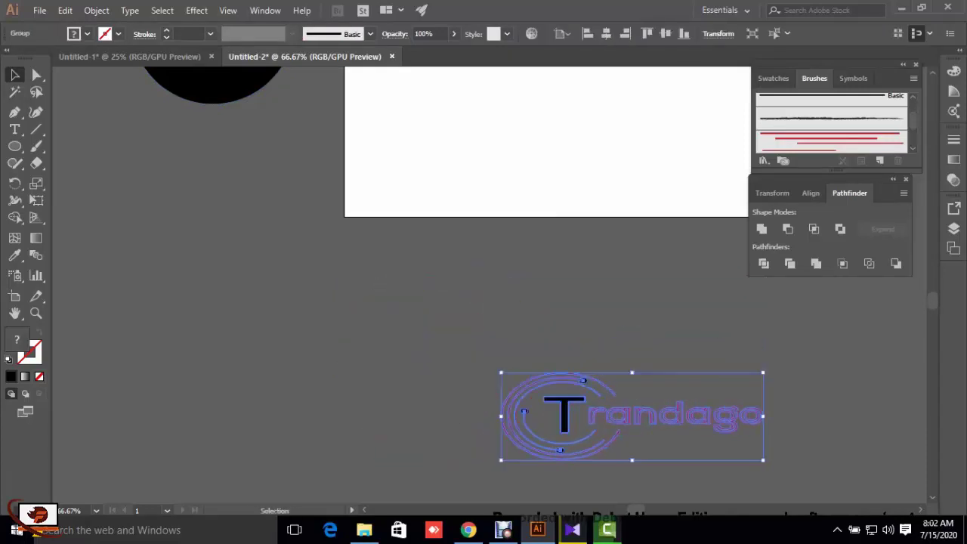
{"action": "key", "text": "ctrl+z"}
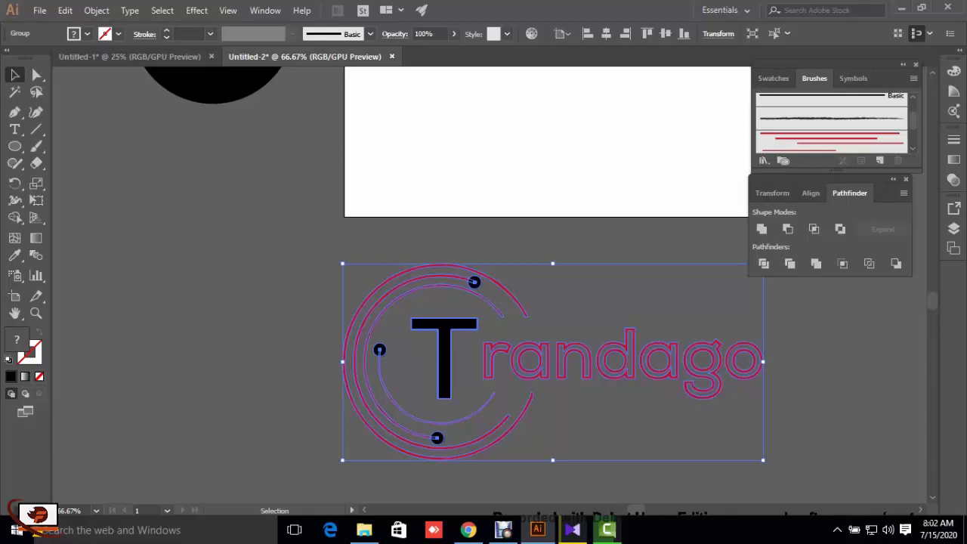
{"action": "left_click_drag", "start_coordinate": [343, 264], "coordinate": [577, 372]}
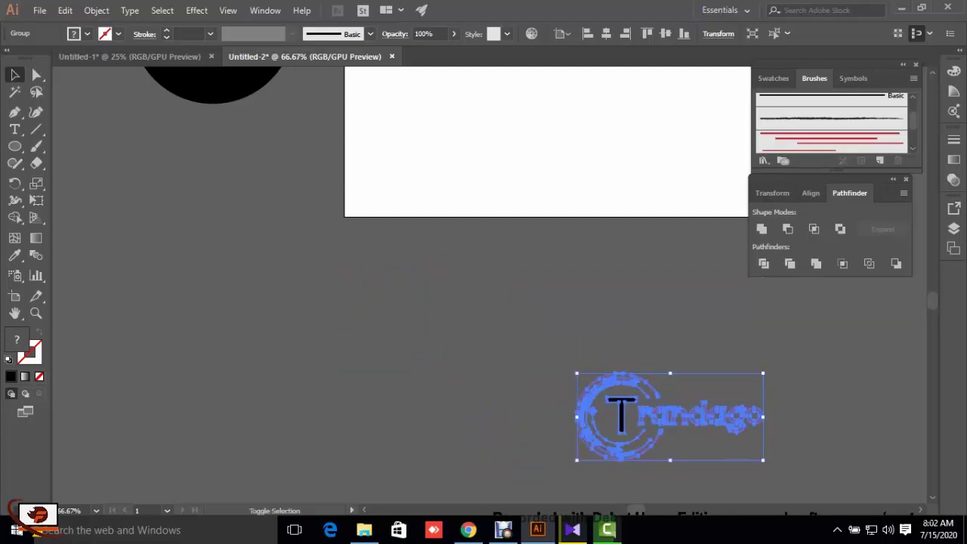
{"action": "left_click", "coordinate": [578, 375]}
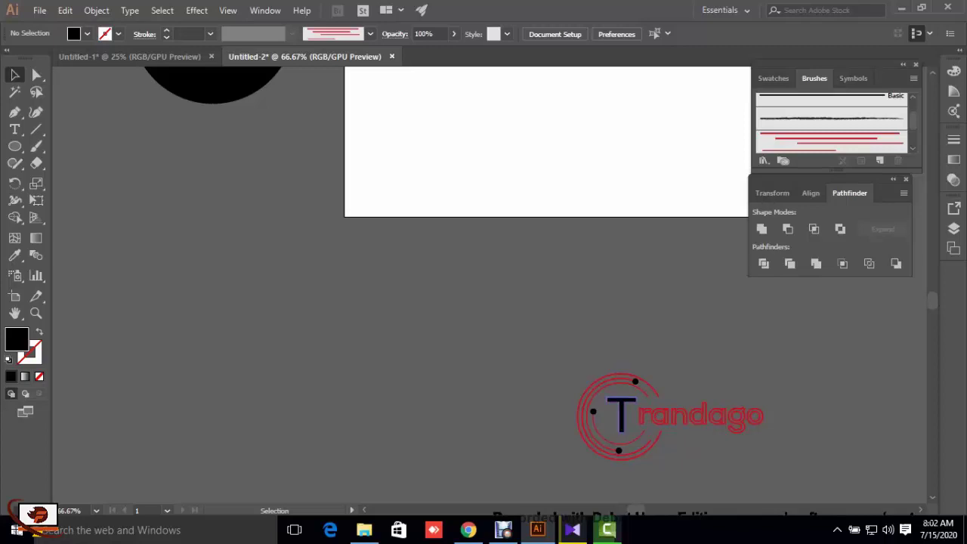
{"action": "left_click_drag", "start_coordinate": [640, 416], "coordinate": [529, 140]}
{"action": "scroll", "coordinate": [528, 140], "scroll_direction": "up", "scroll_amount": 3}
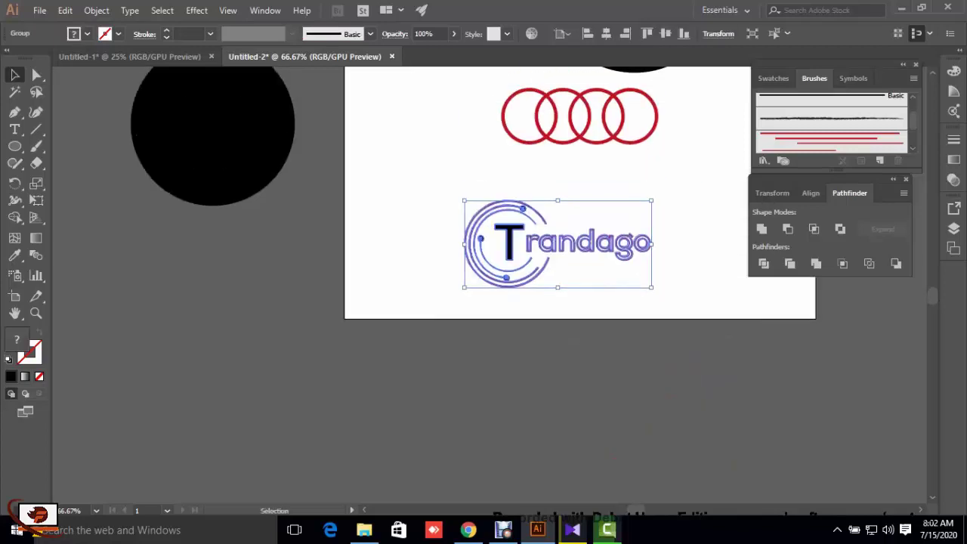
{"action": "key", "text": "ctrl+shift+a"}
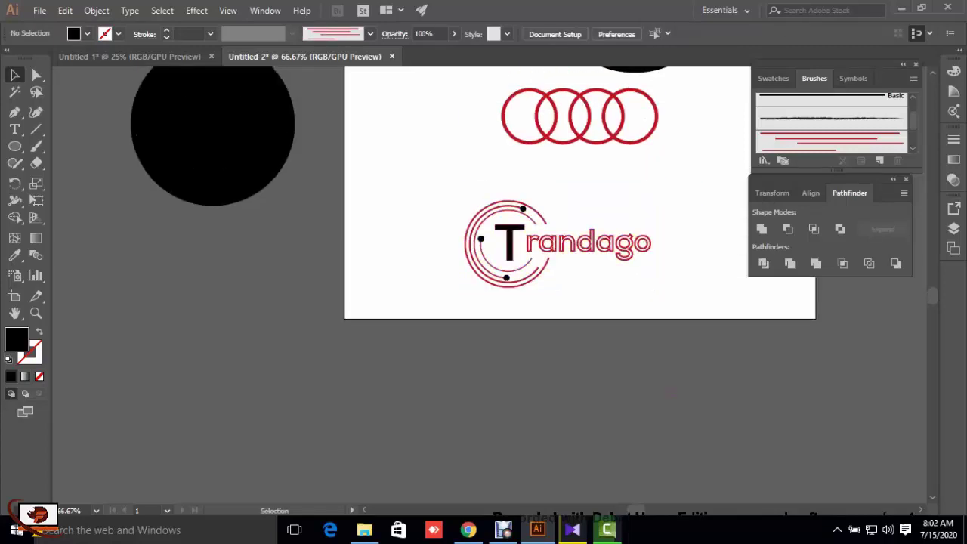
Marquee-select the black and red ring designs and delete them.
{"action": "scroll", "coordinate": [473, 210], "scroll_direction": "up", "scroll_amount": 1}
{"action": "scroll", "coordinate": [474, 210], "scroll_direction": "up", "scroll_amount": 2}
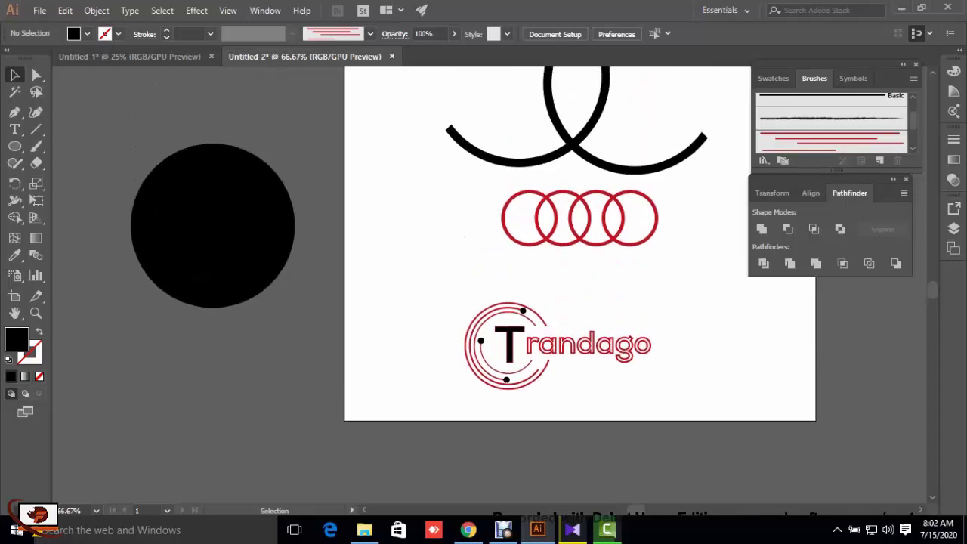
{"action": "scroll", "coordinate": [619, 423], "scroll_direction": "up", "scroll_amount": 3}
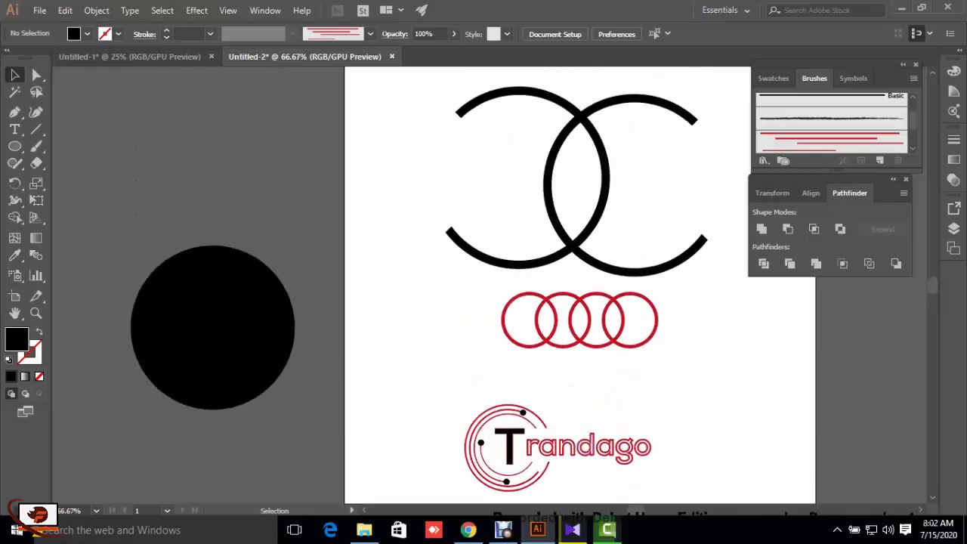
{"action": "scroll", "coordinate": [619, 423], "scroll_direction": "down", "scroll_amount": 1}
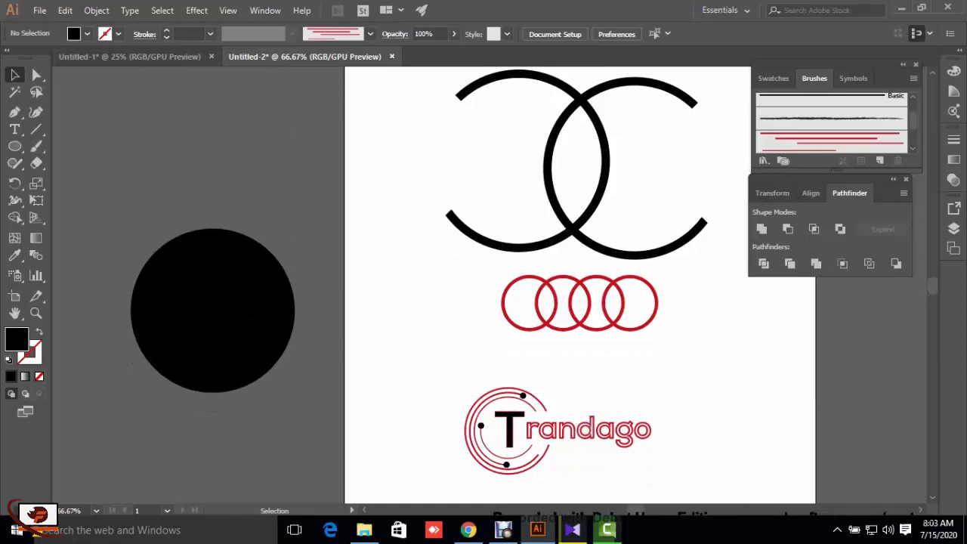
{"action": "left_click_drag", "start_coordinate": [427, 127], "coordinate": [683, 363]}
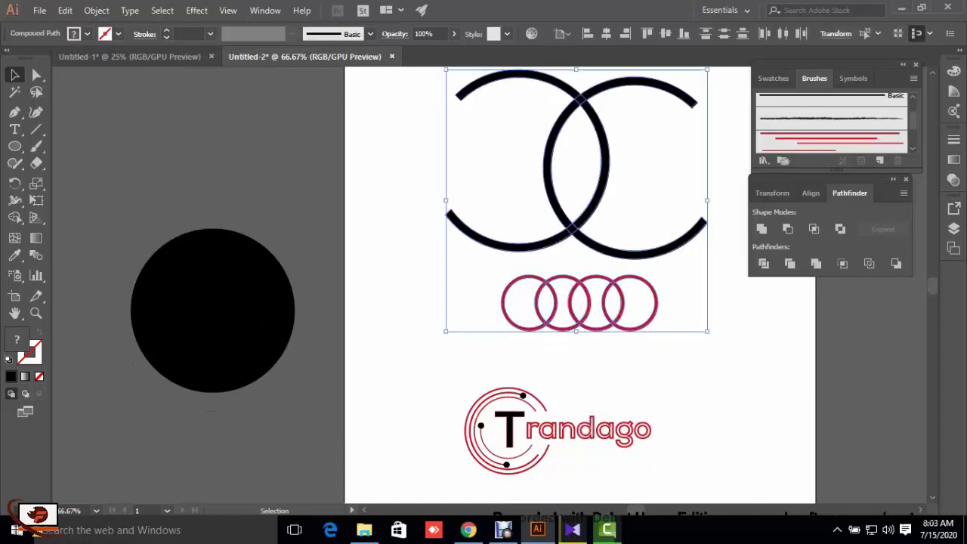
{"action": "key", "text": "Delete"}
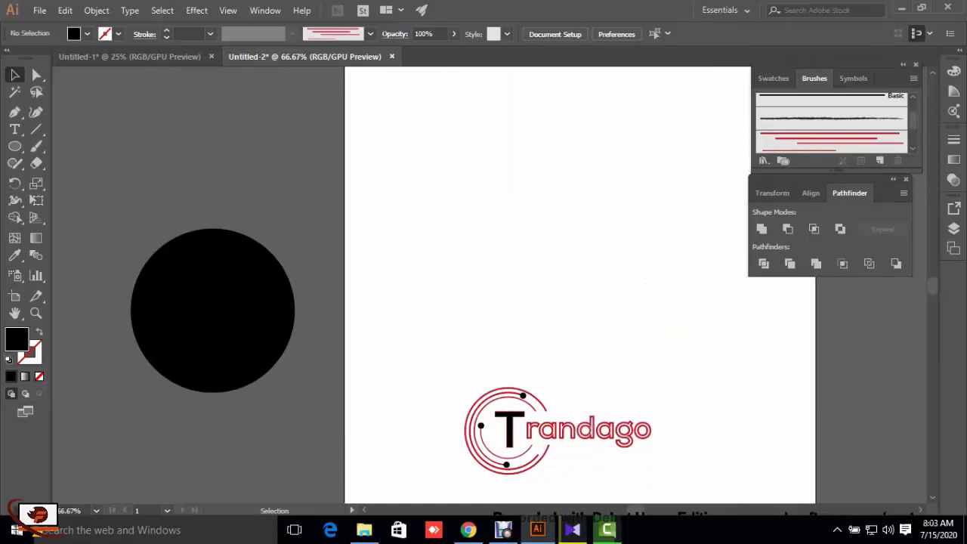